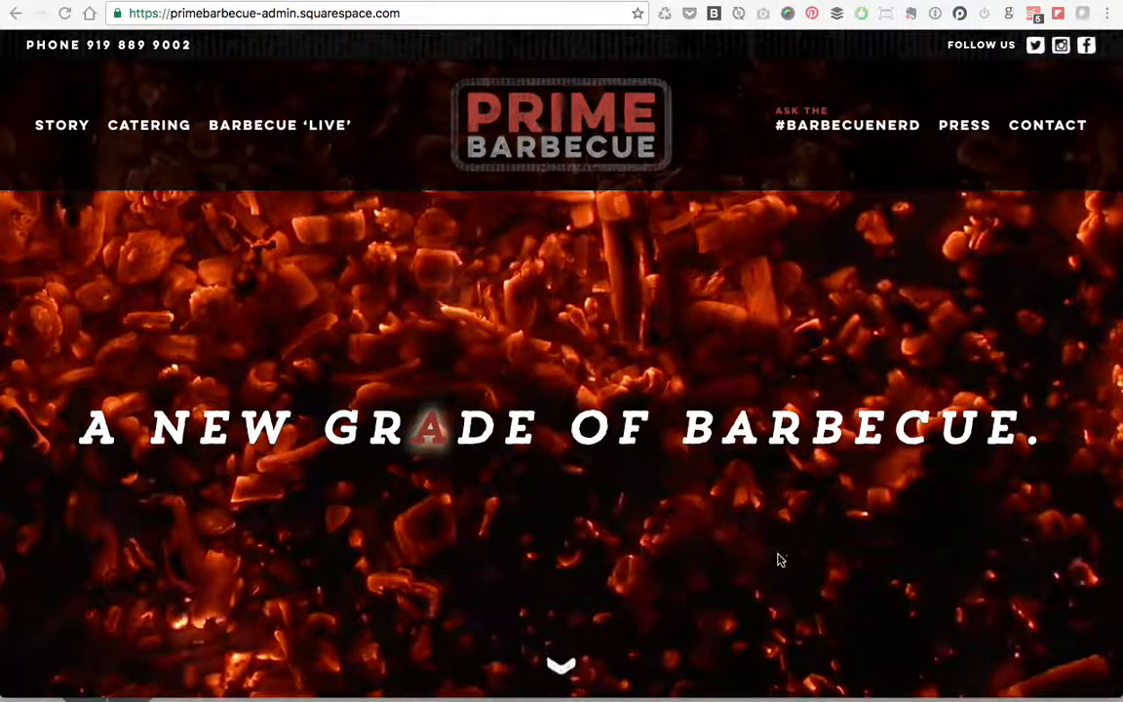
Step: Load the live Prime Barbecue site by entering prime-bbq.com in the address bar
click(258, 14)
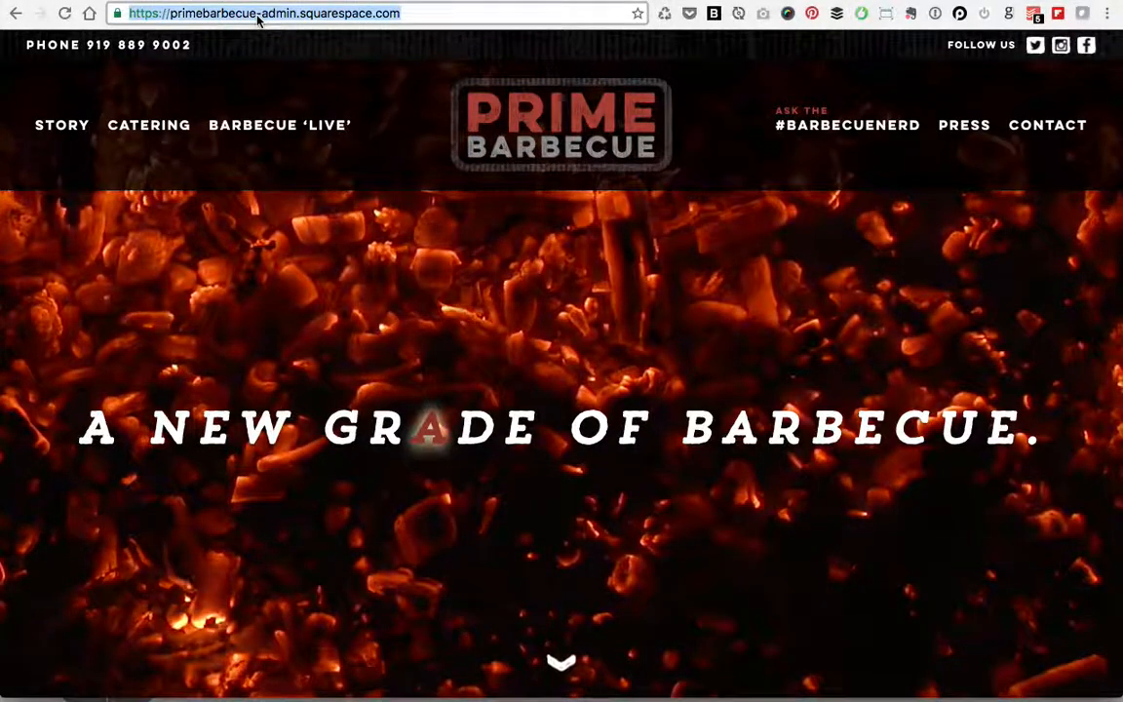
text(bb)
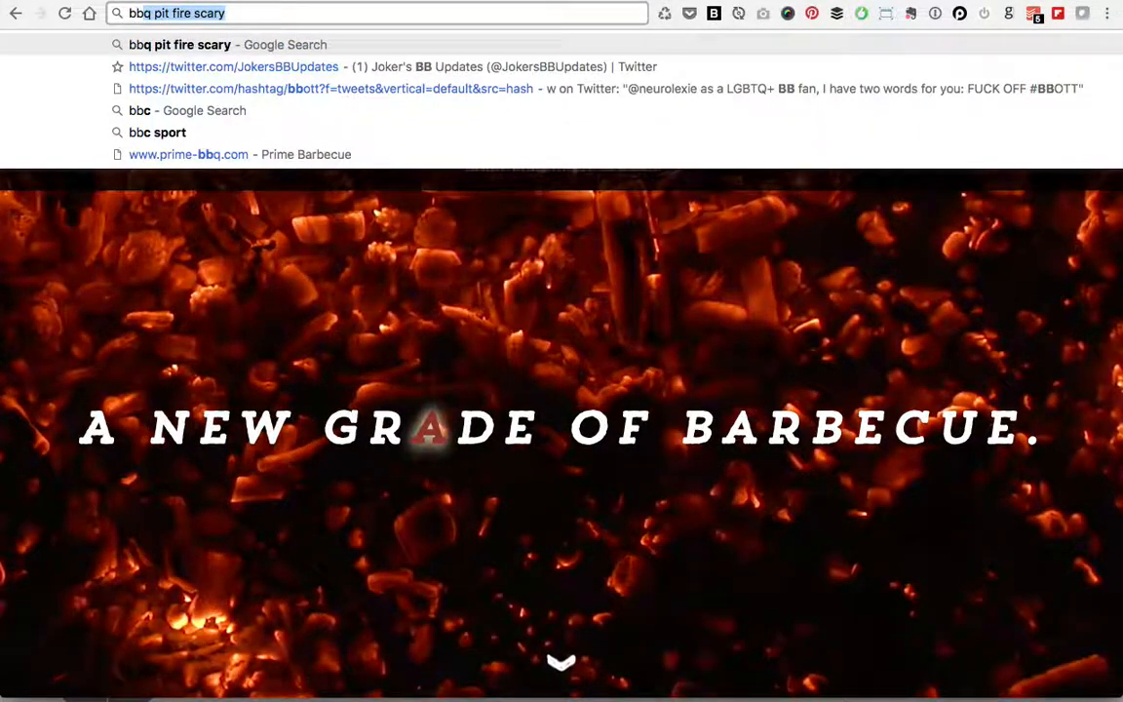
key(BackSpace)
key(BackSpace)
key(BackSpace)
text(pr)
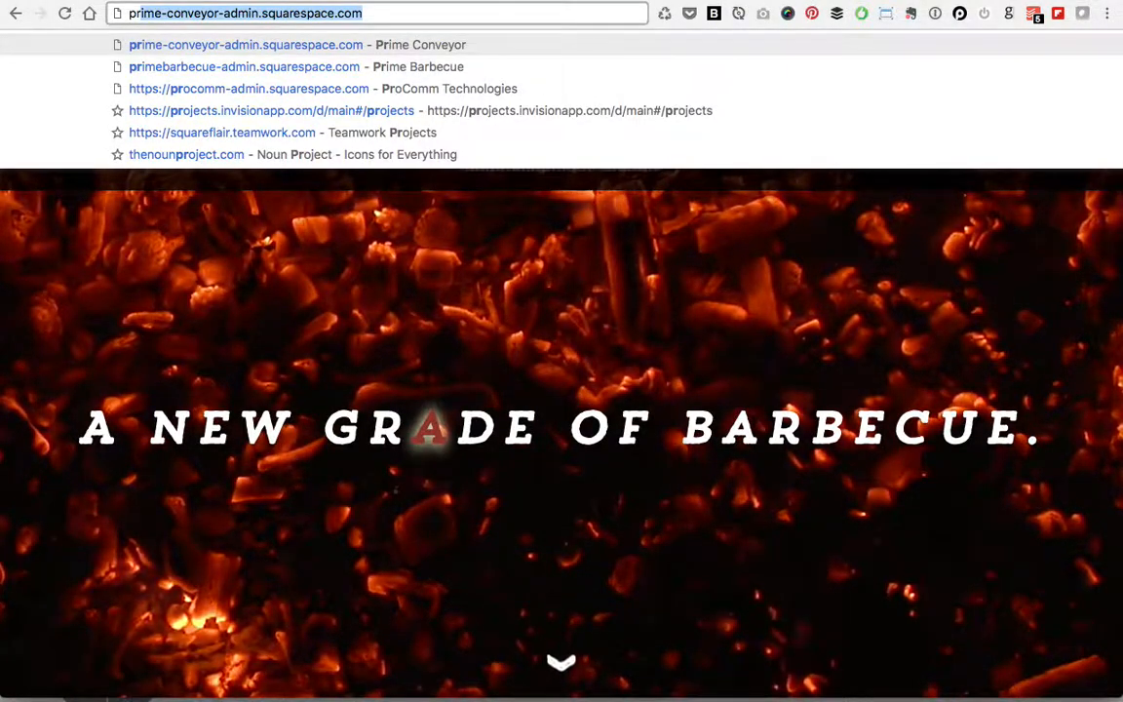
text(ime)
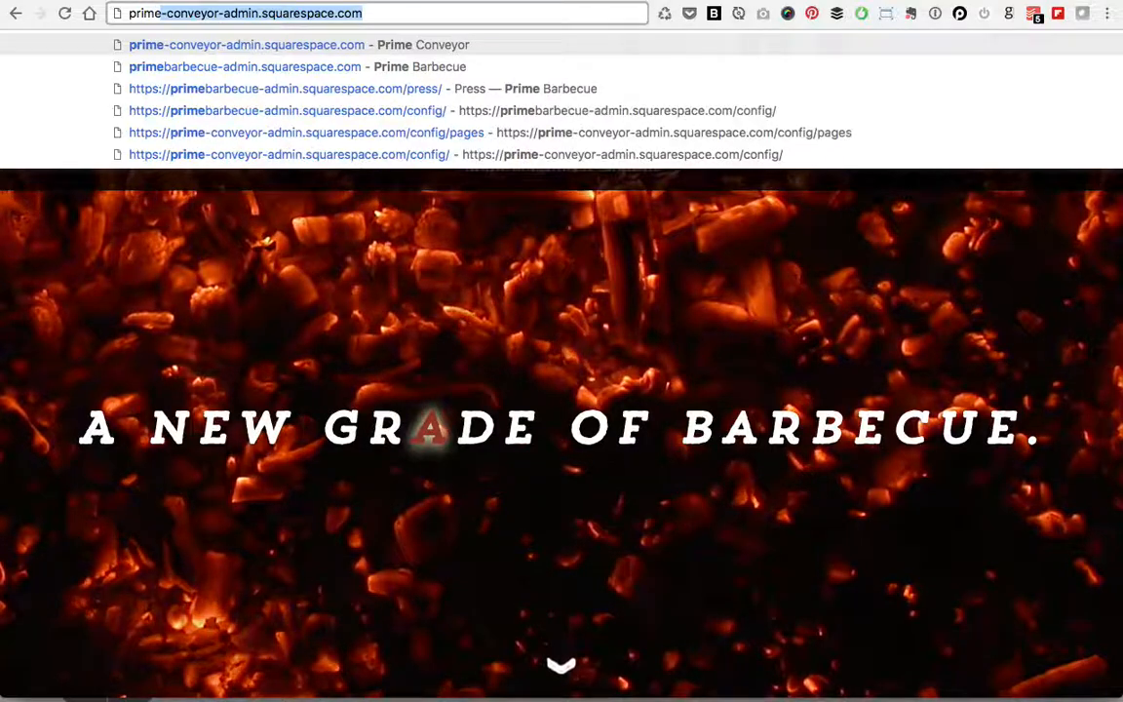
text(-bbq)
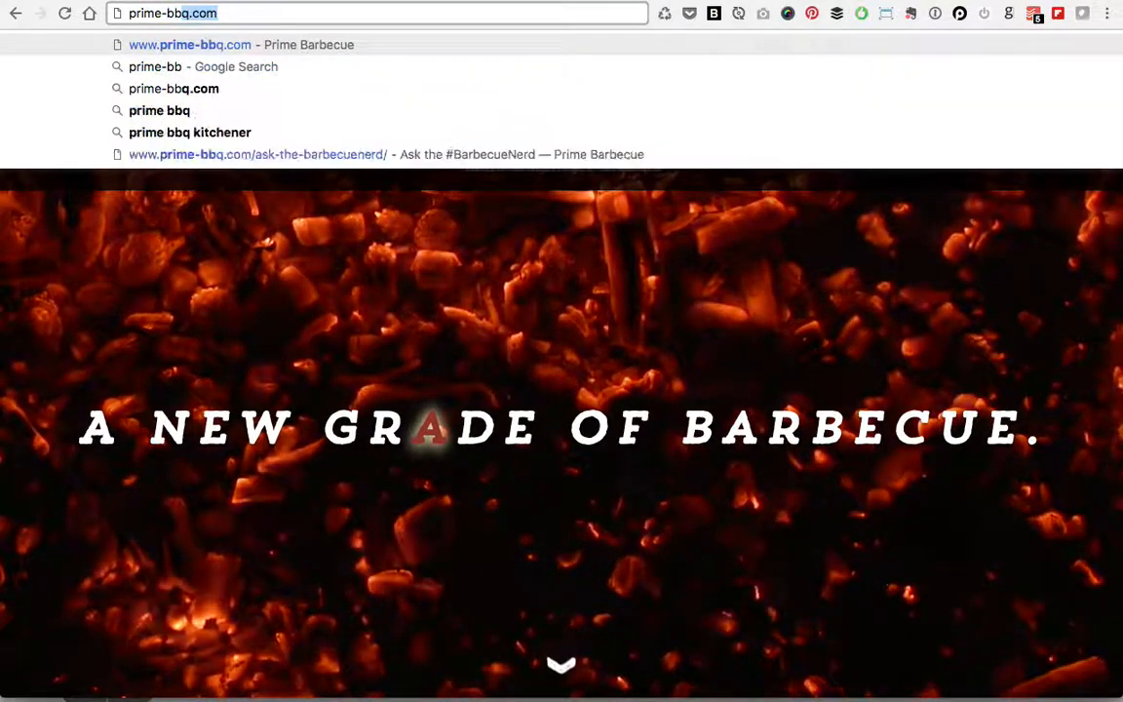
key(Return)
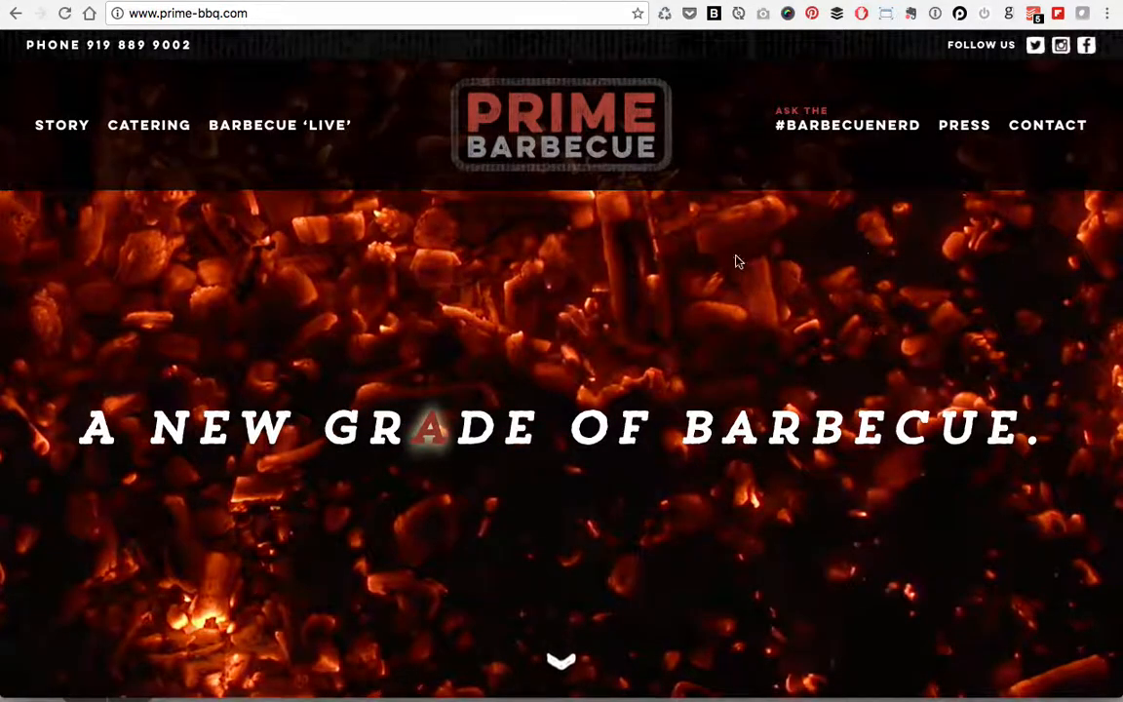
Step: Go to the Contact page, then bring up the account panel listing all sites
click(1019, 125)
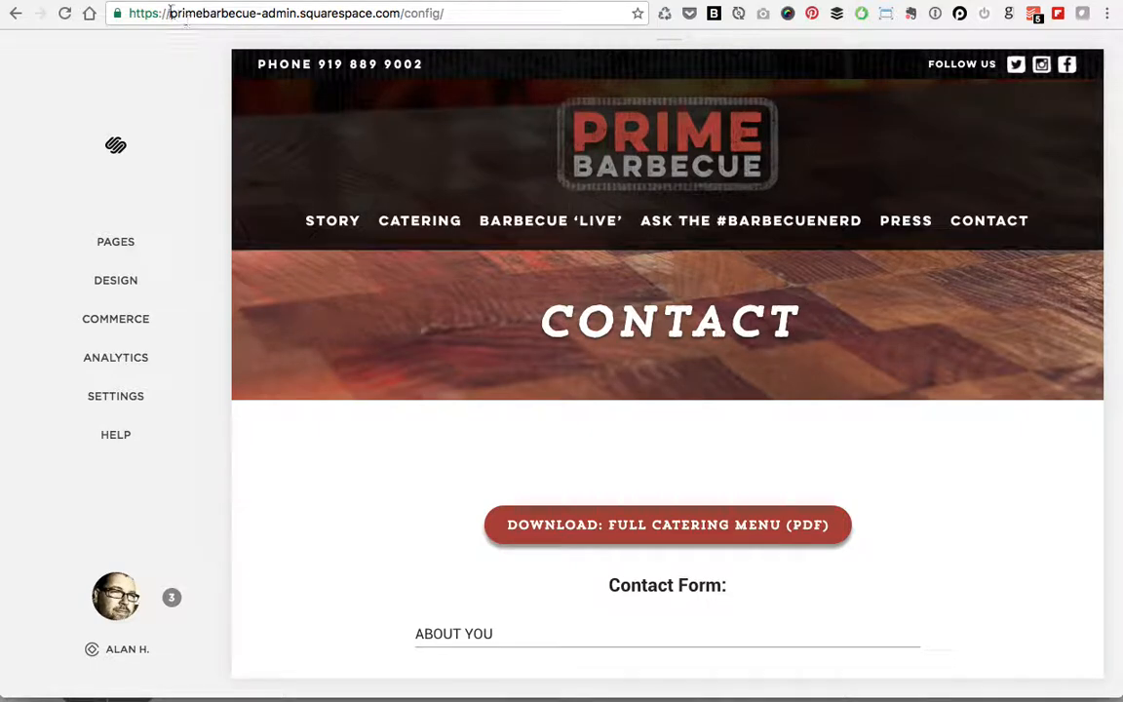
drag(129, 14, 401, 12)
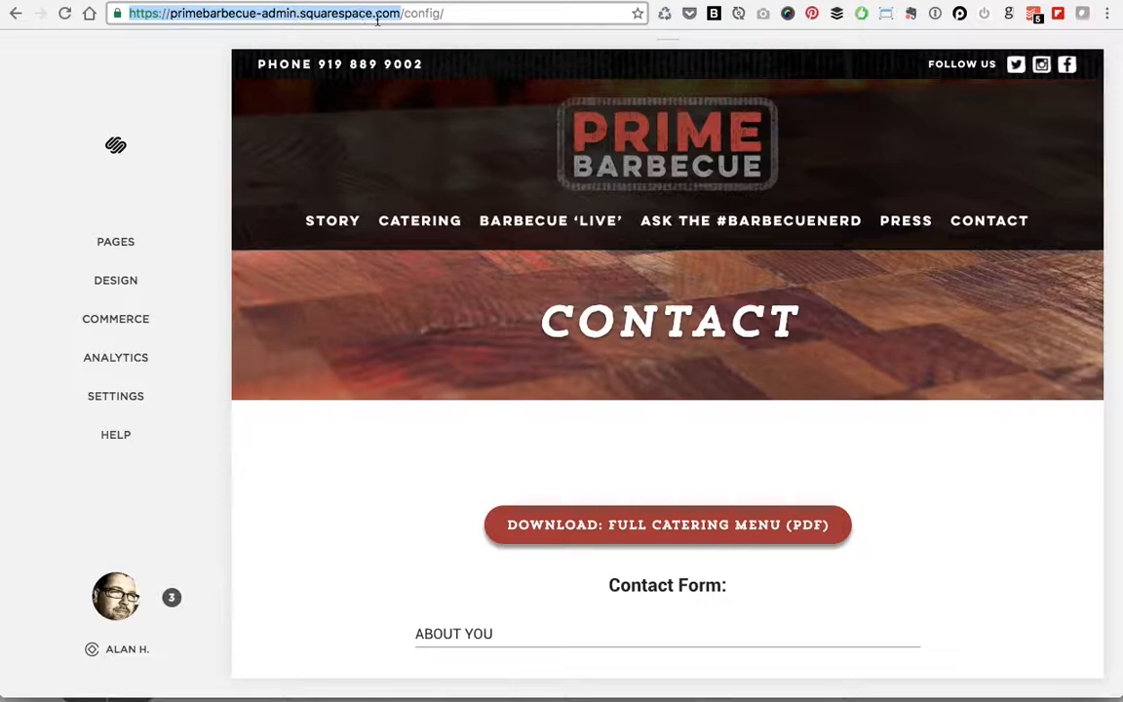
click(305, 14)
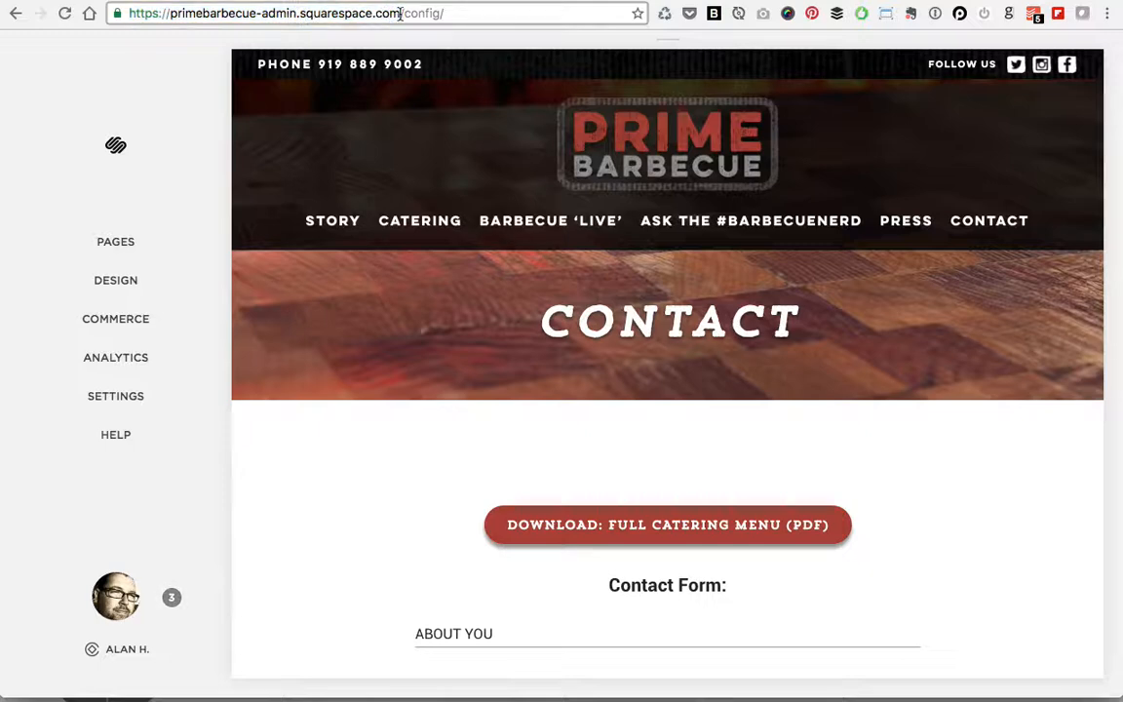
drag(400, 14, 127, 13)
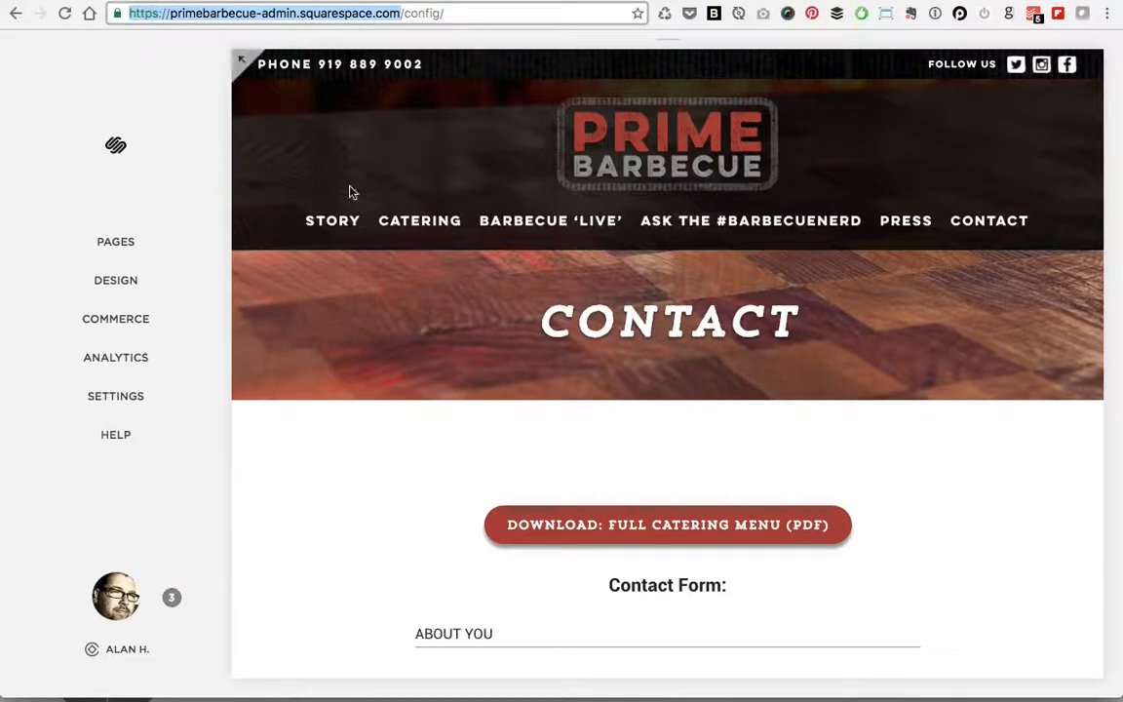
click(429, 14)
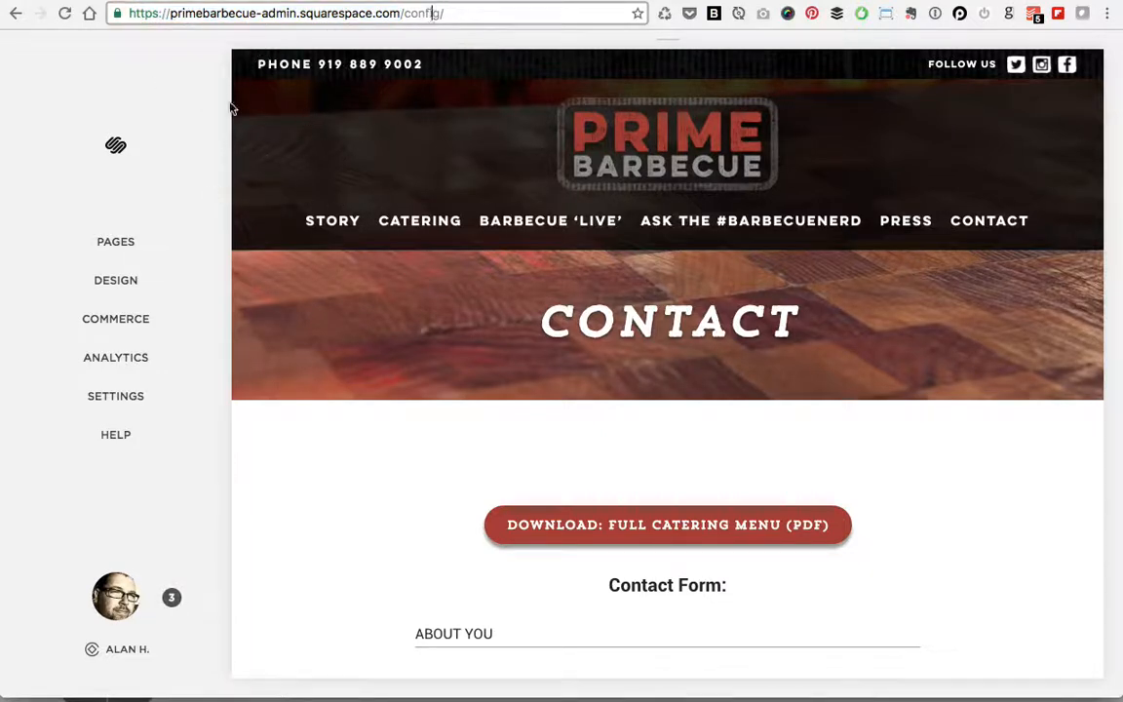
click(110, 609)
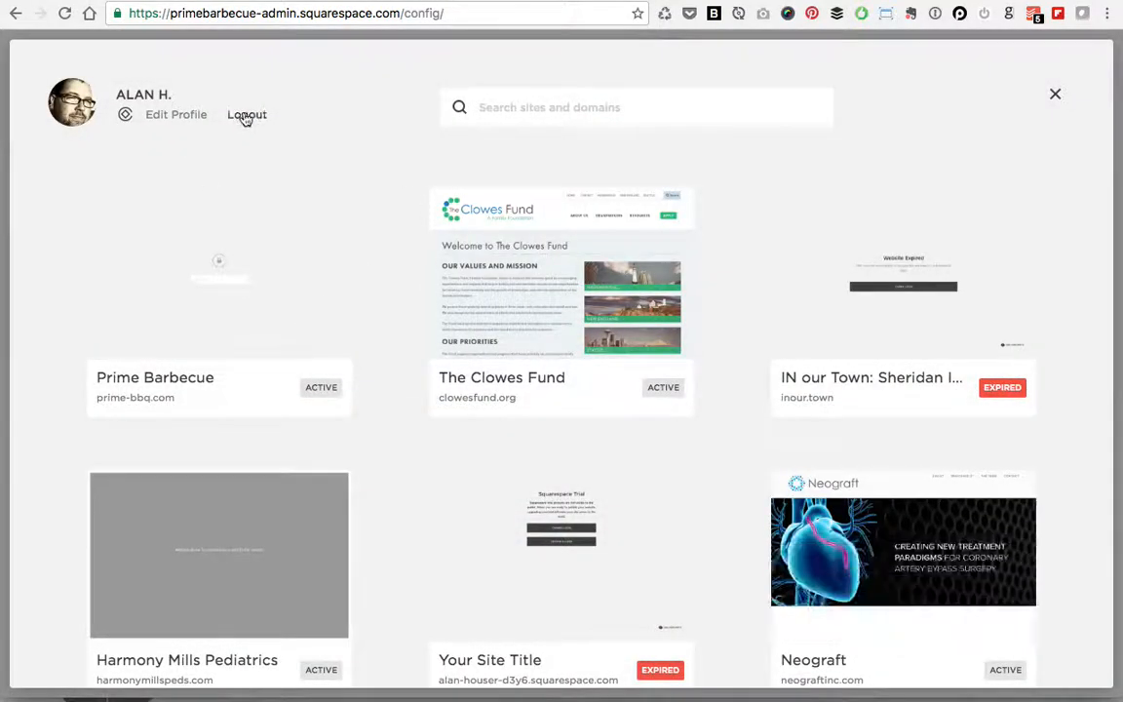
Step: Log out of the account and strip the contact path from the address
click(244, 115)
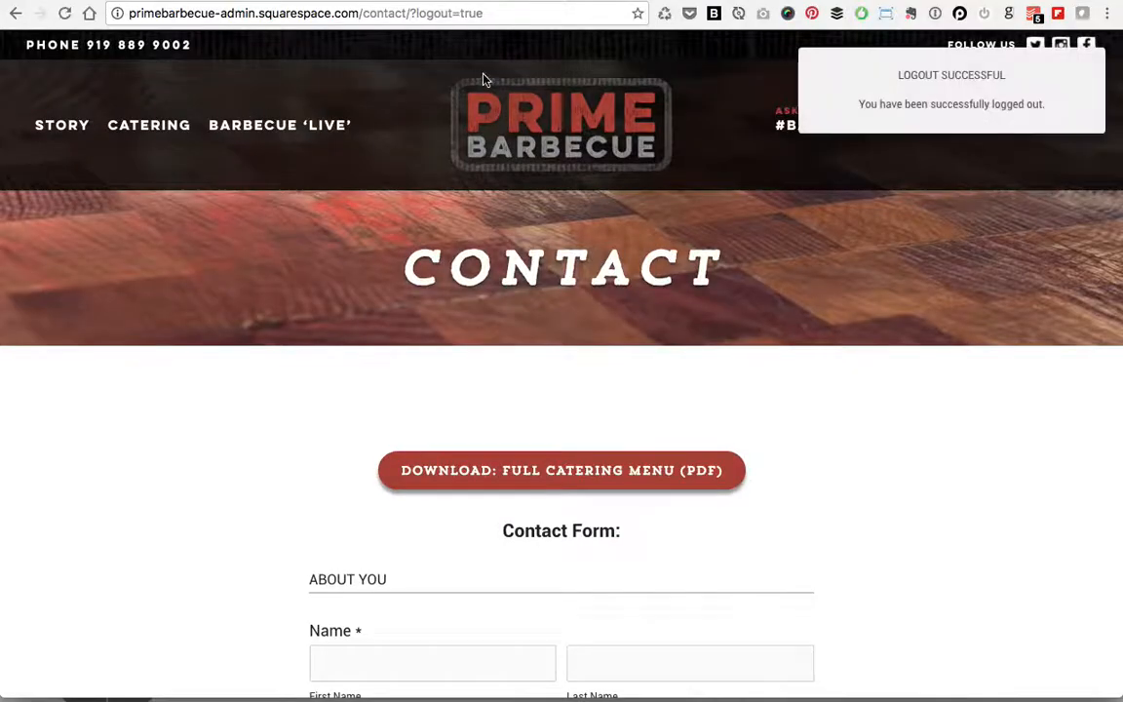
click(411, 14)
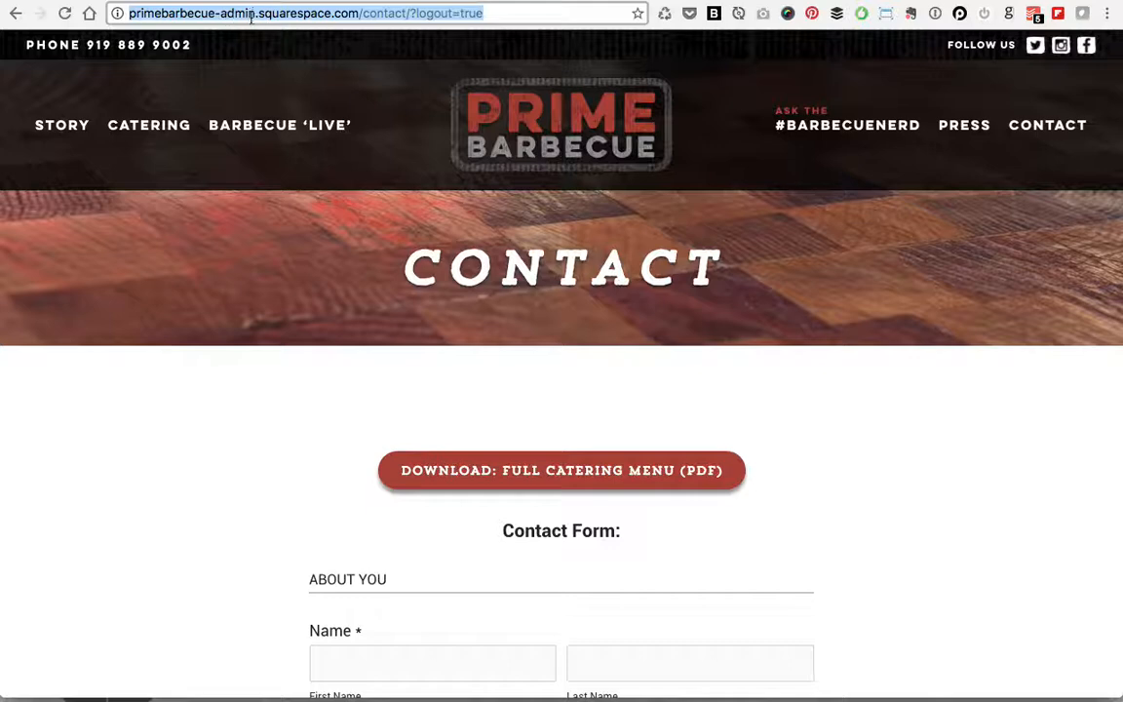
click(360, 14)
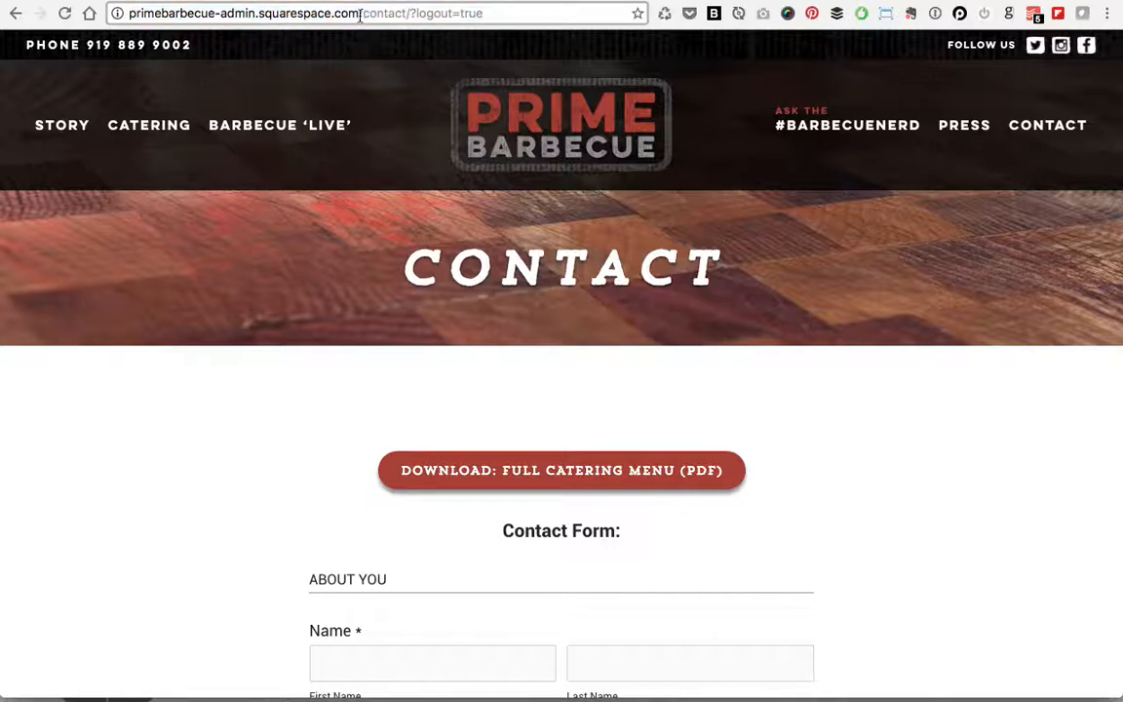
drag(359, 13, 620, 20)
key(BackSpace)
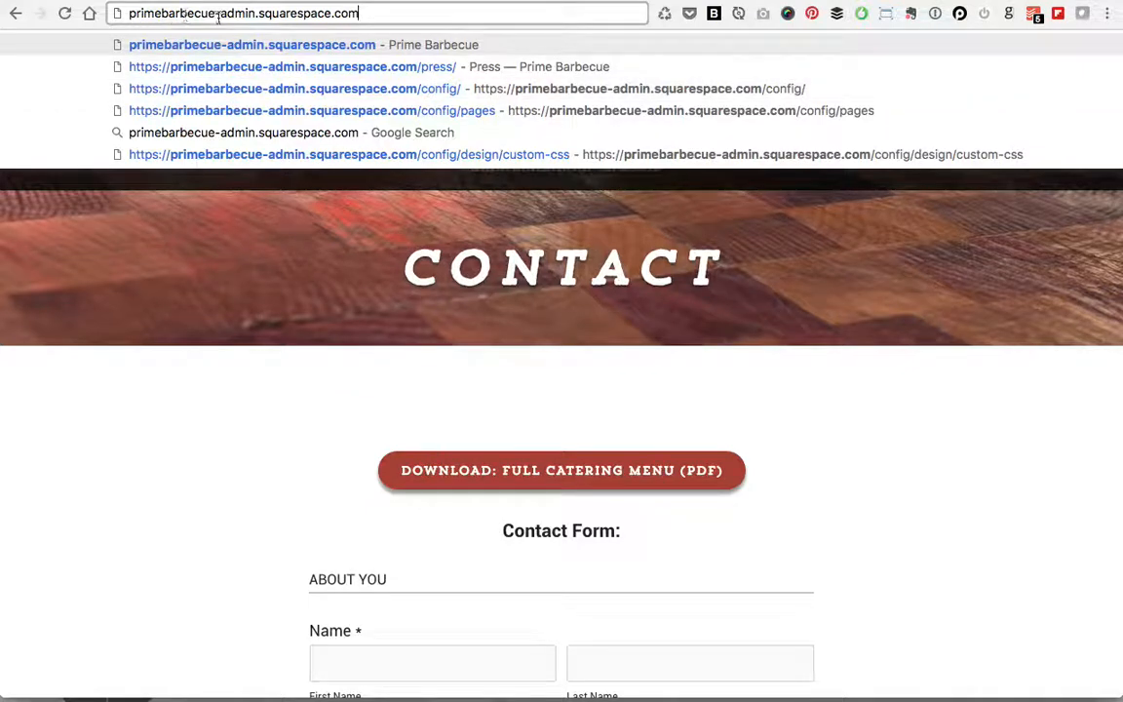
click(284, 237)
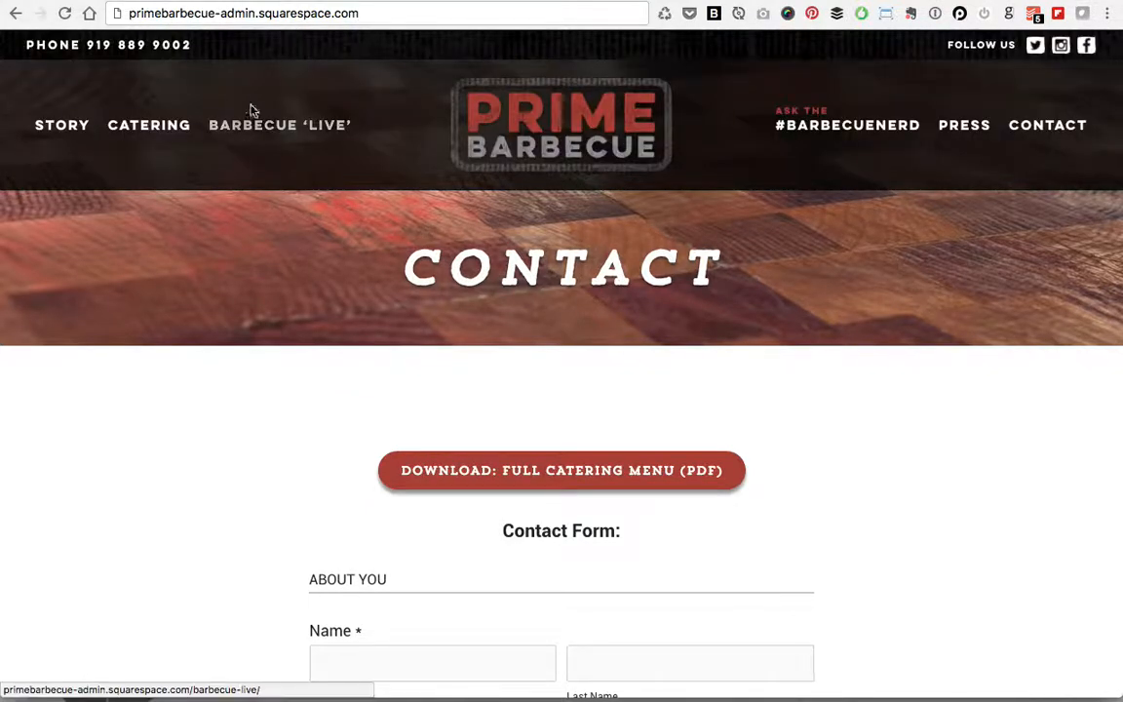
Step: Clear the address entry and go to the site's Press page
click(216, 17)
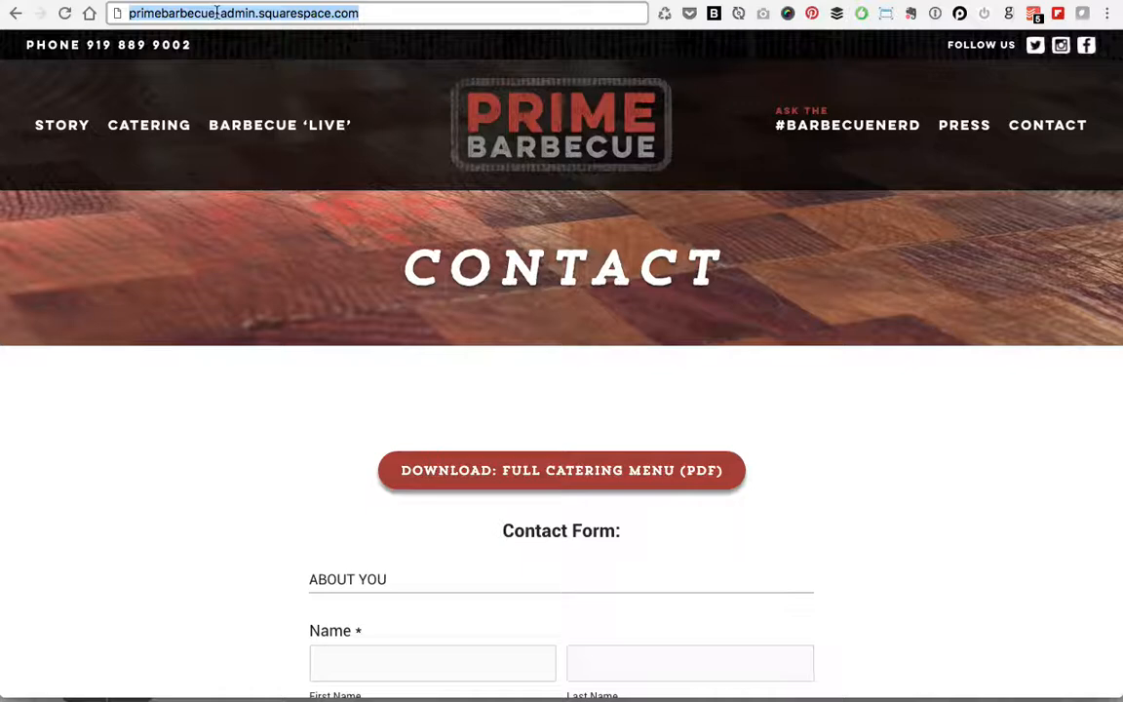
text(p)
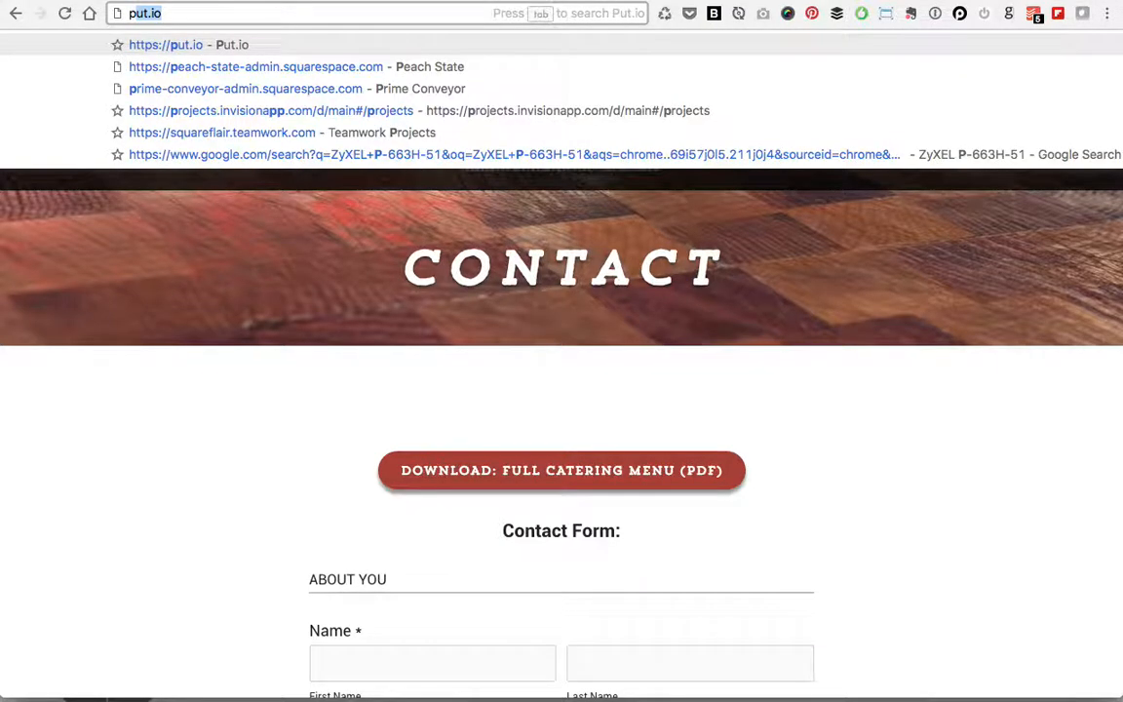
key(BackSpace)
key(BackSpace)
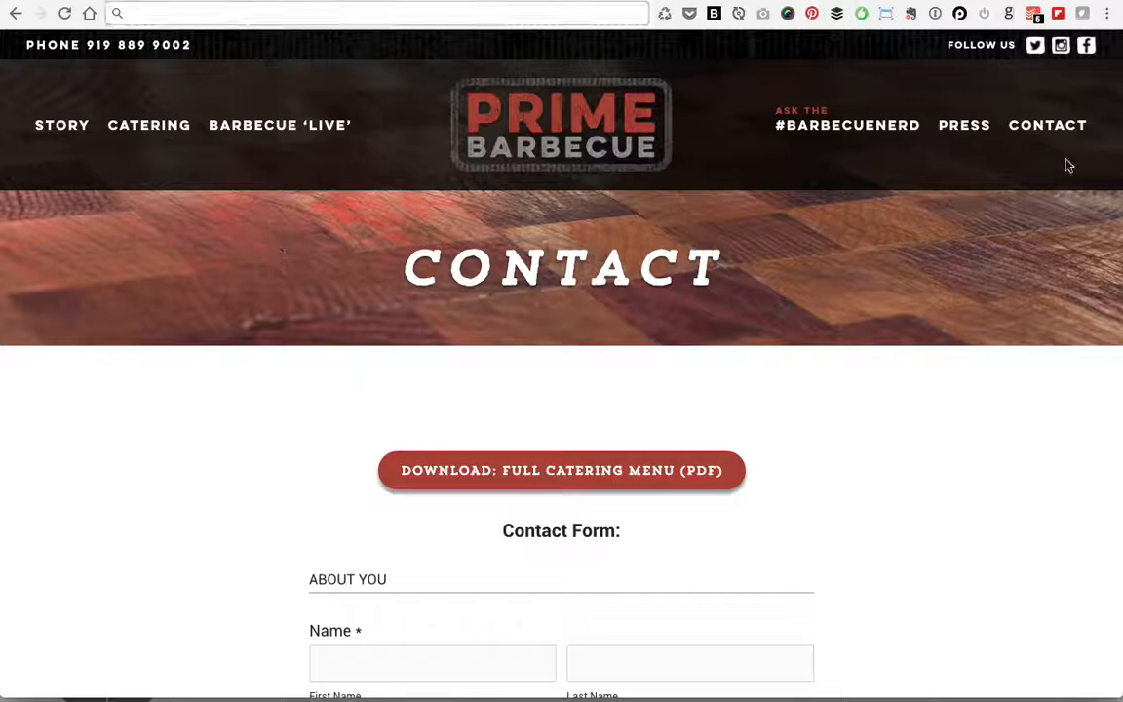
click(965, 124)
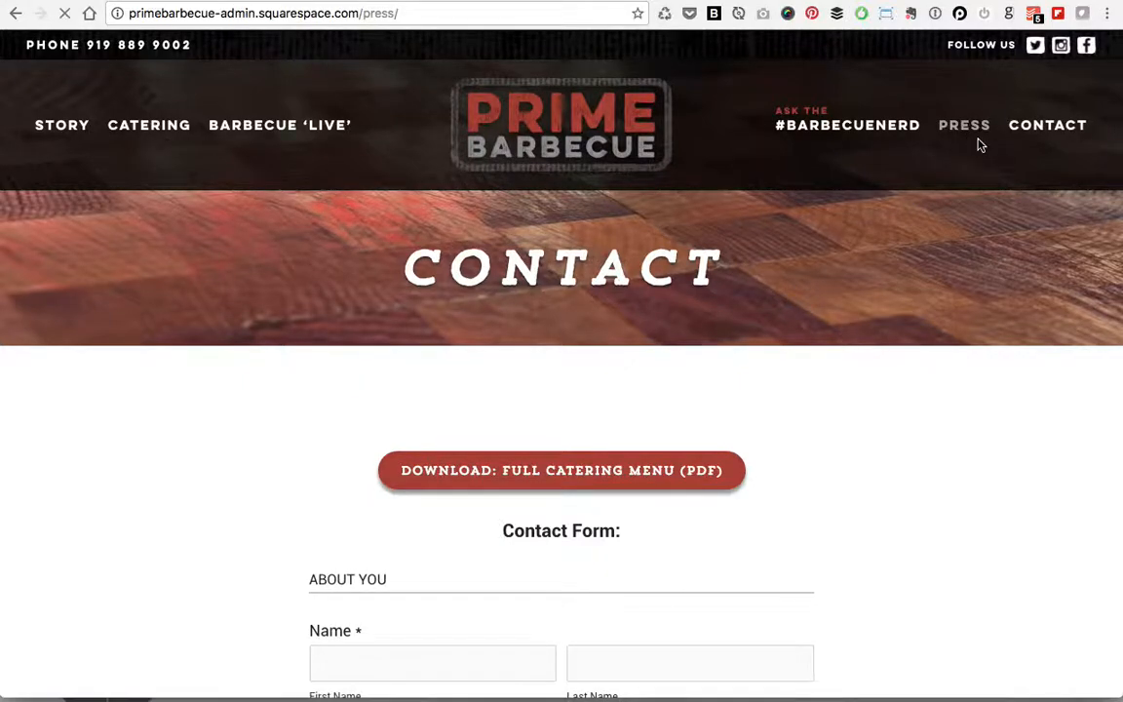
Step: Open the Zagat BBQ Documentary press article and scroll through it
scroll(683, 418, down, 5)
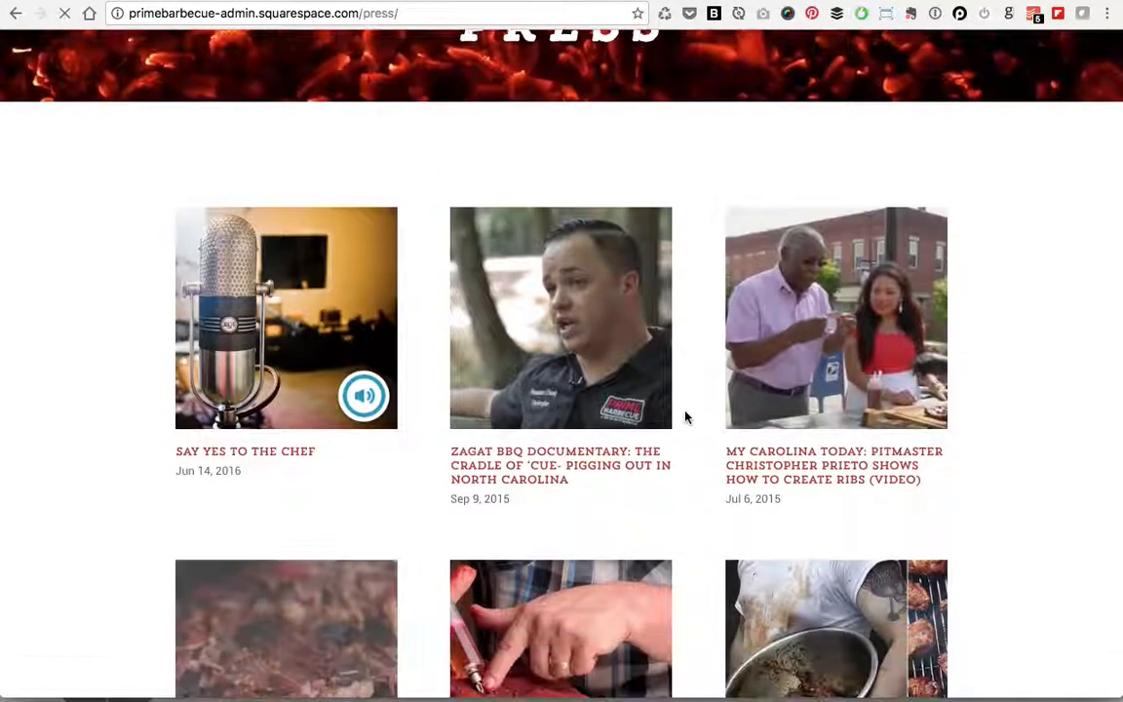
click(577, 466)
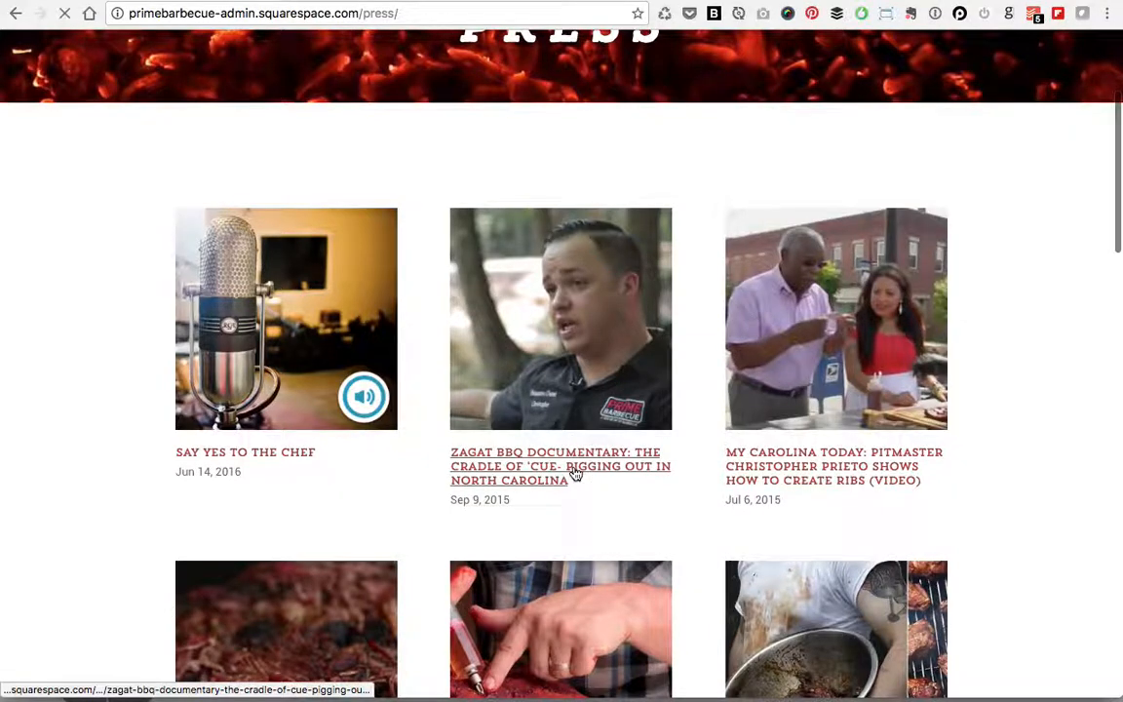
scroll(919, 449, down, 10)
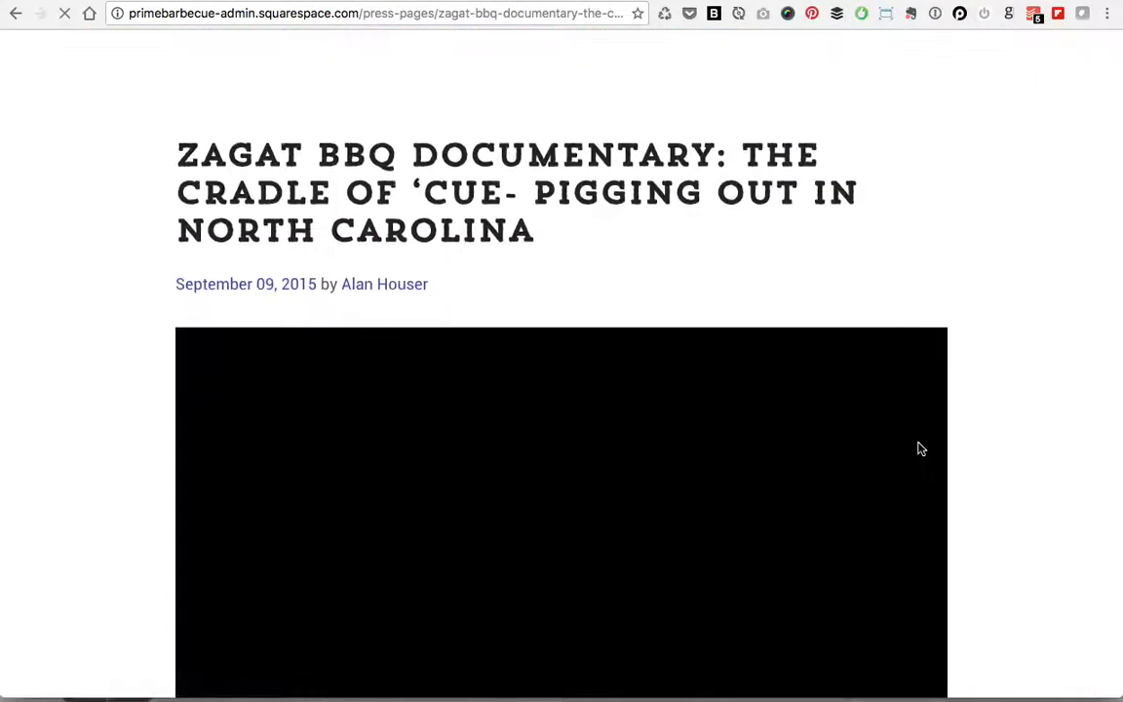
scroll(919, 450, up, 4)
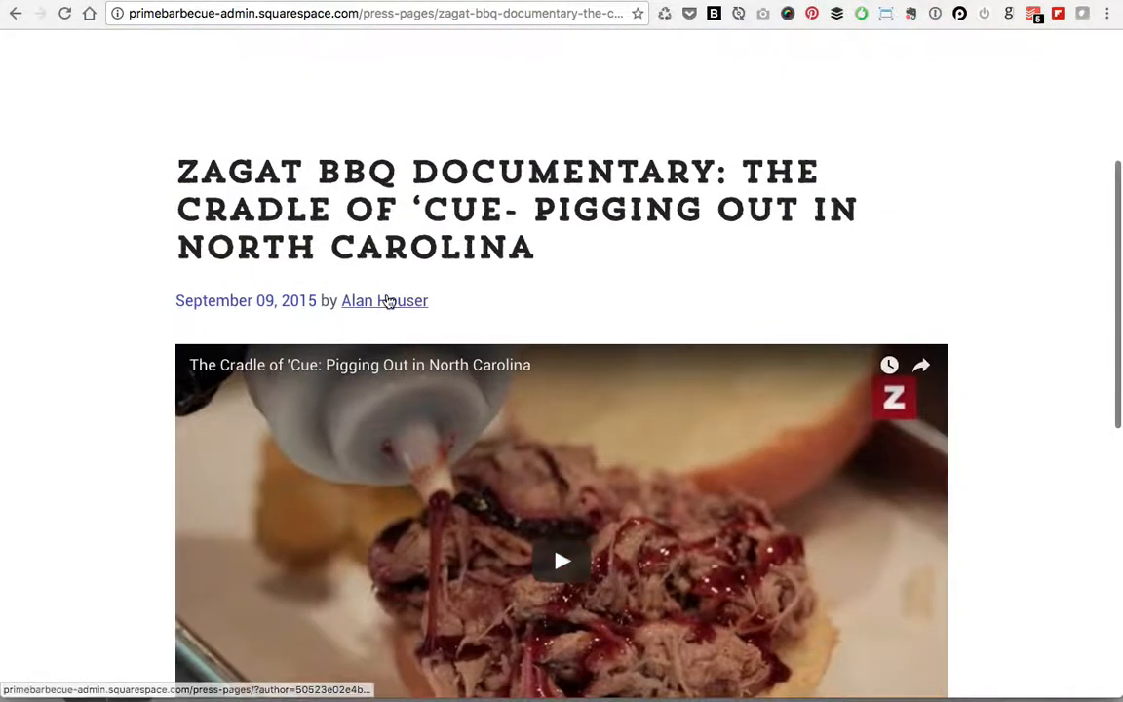
scroll(1019, 376, down, 5)
scroll(1019, 376, up, 6)
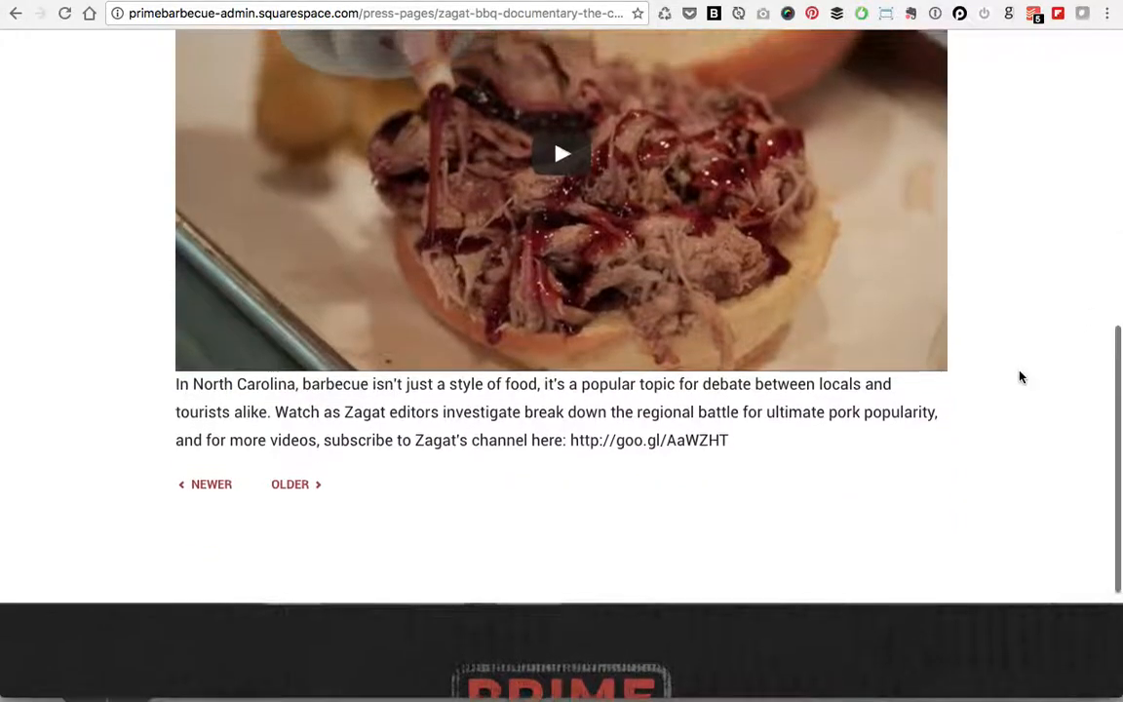
scroll(1021, 377, up, 3)
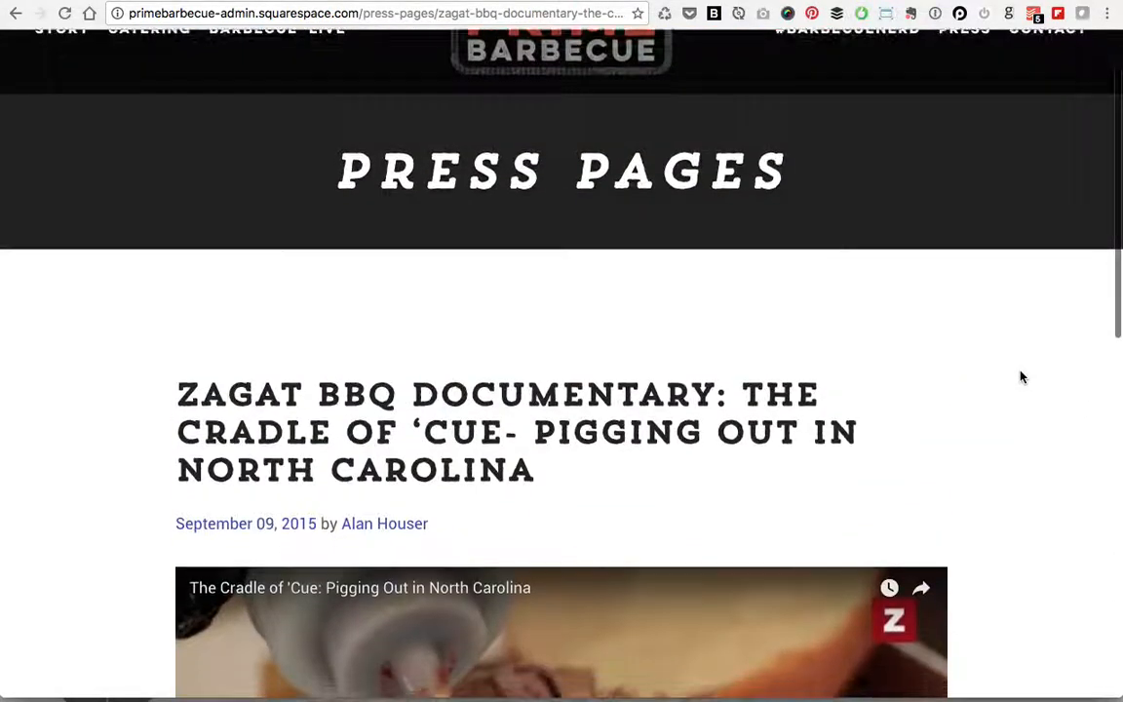
scroll(1021, 377, down, 2)
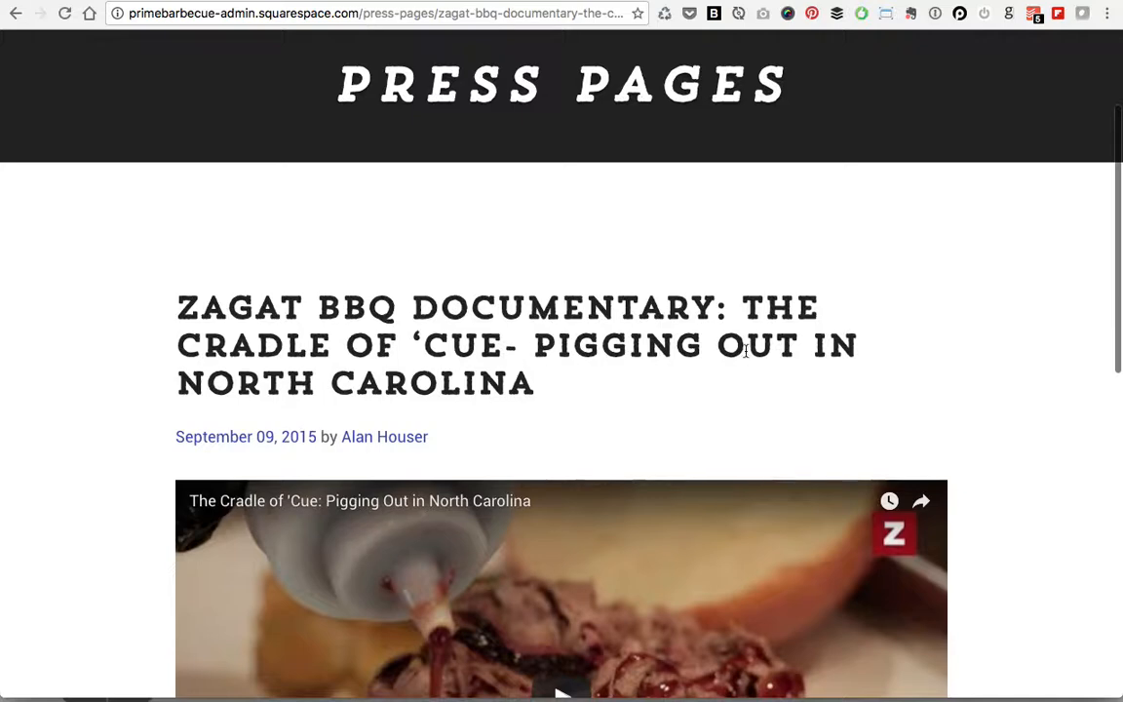
scroll(745, 351, up, 1)
Step: Replace the article's address with 'prime' to list matching site suggestions
click(270, 10)
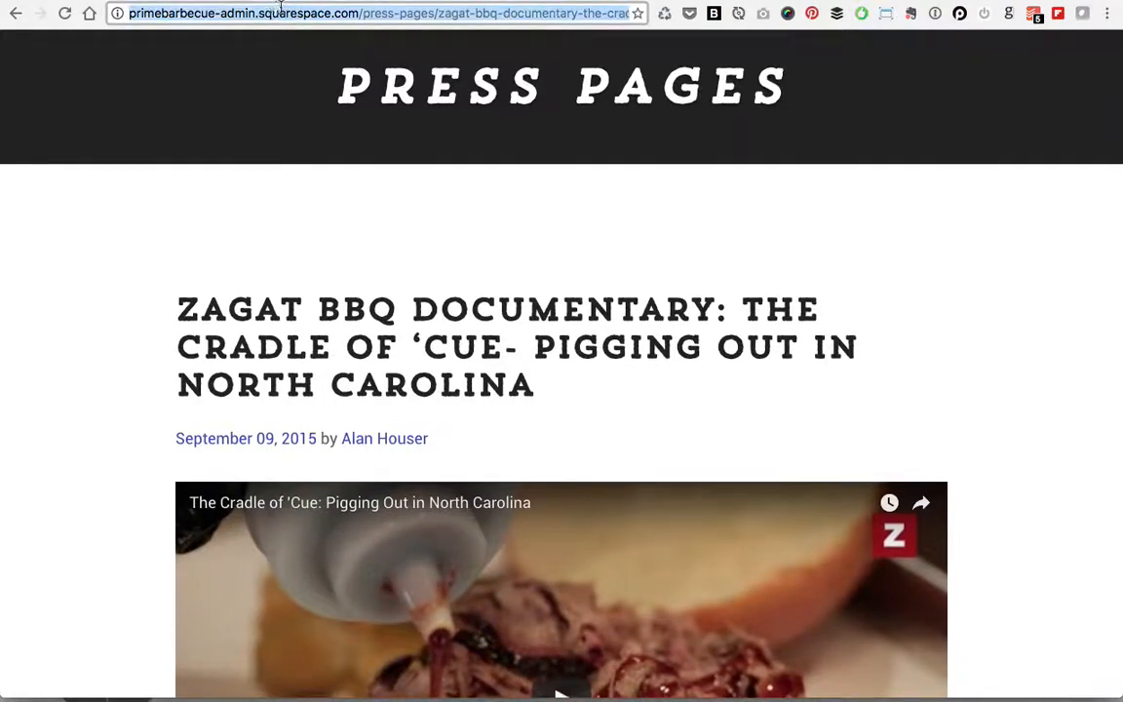
click(281, 11)
drag(281, 12, 107, 4)
click(374, 12)
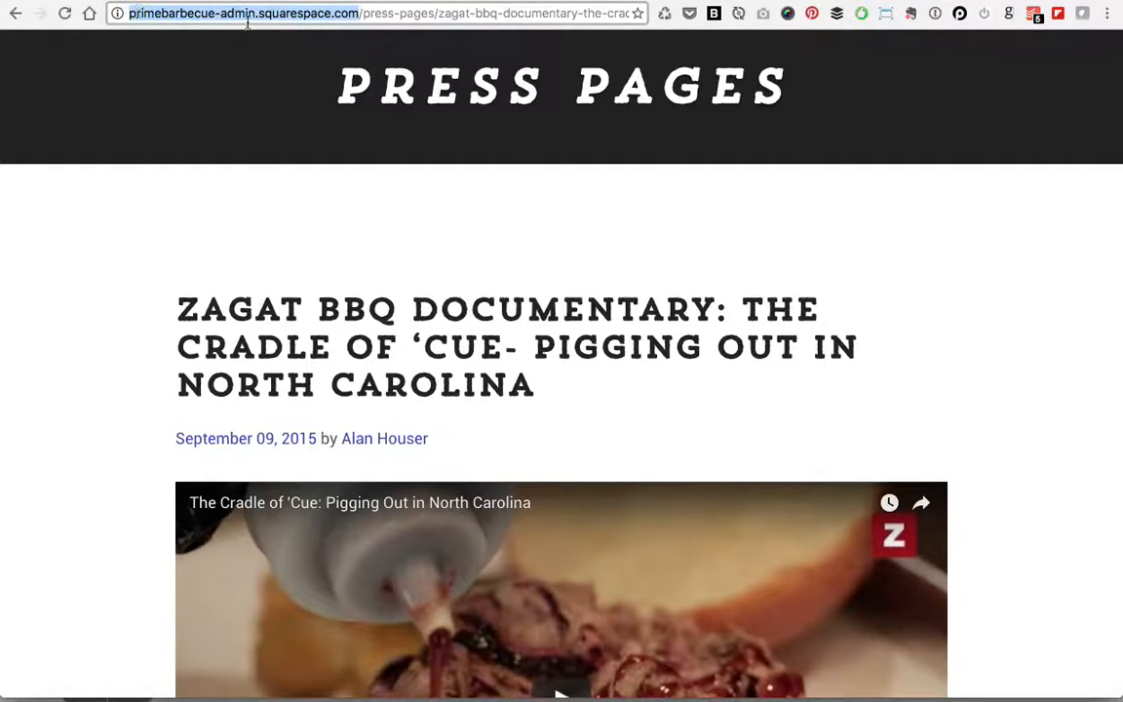
click(241, 262)
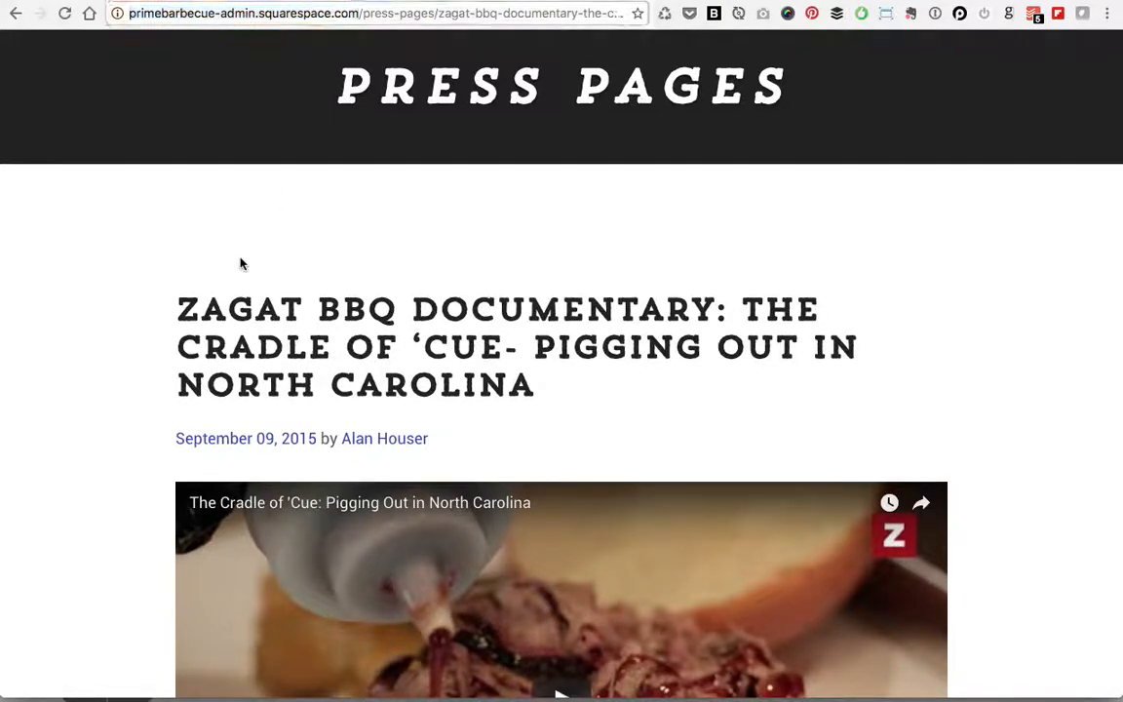
click(256, 13)
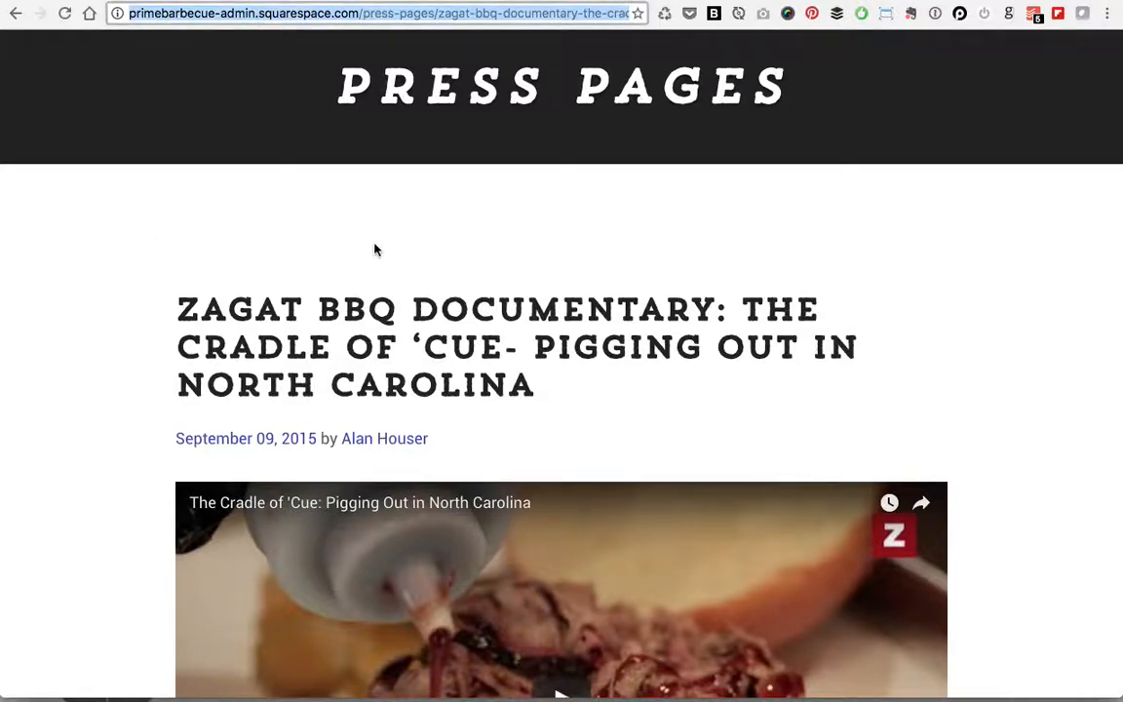
text(prime)
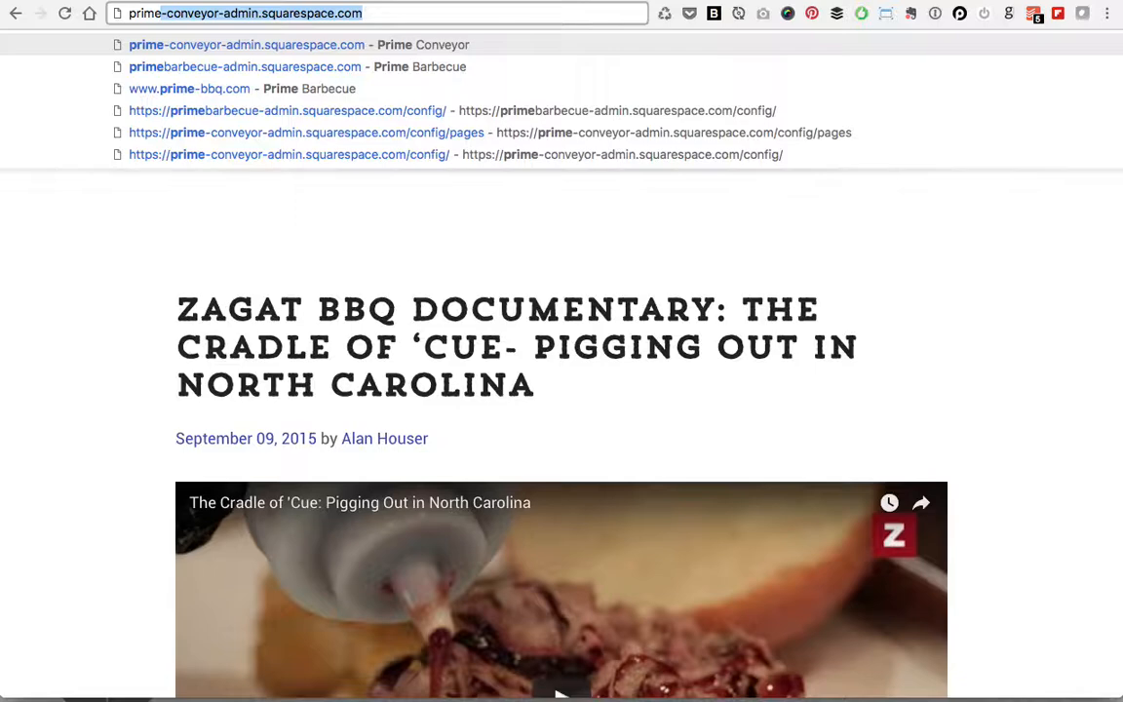
key(Down)
key(Down)
key(Return)
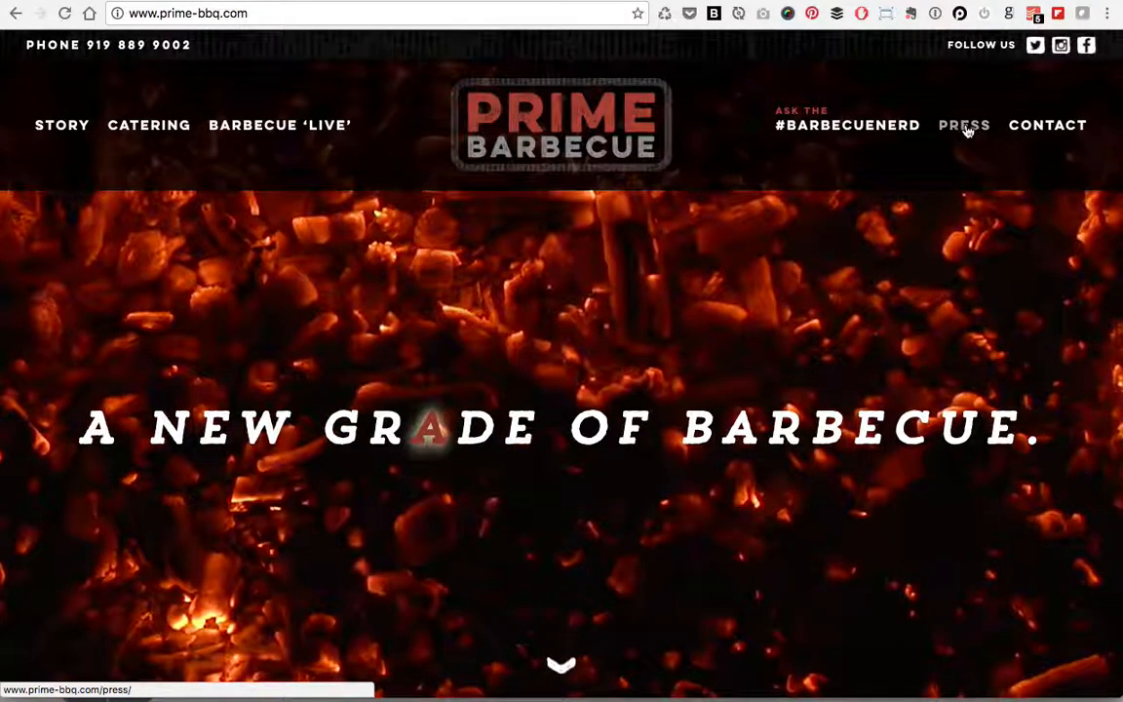
click(965, 128)
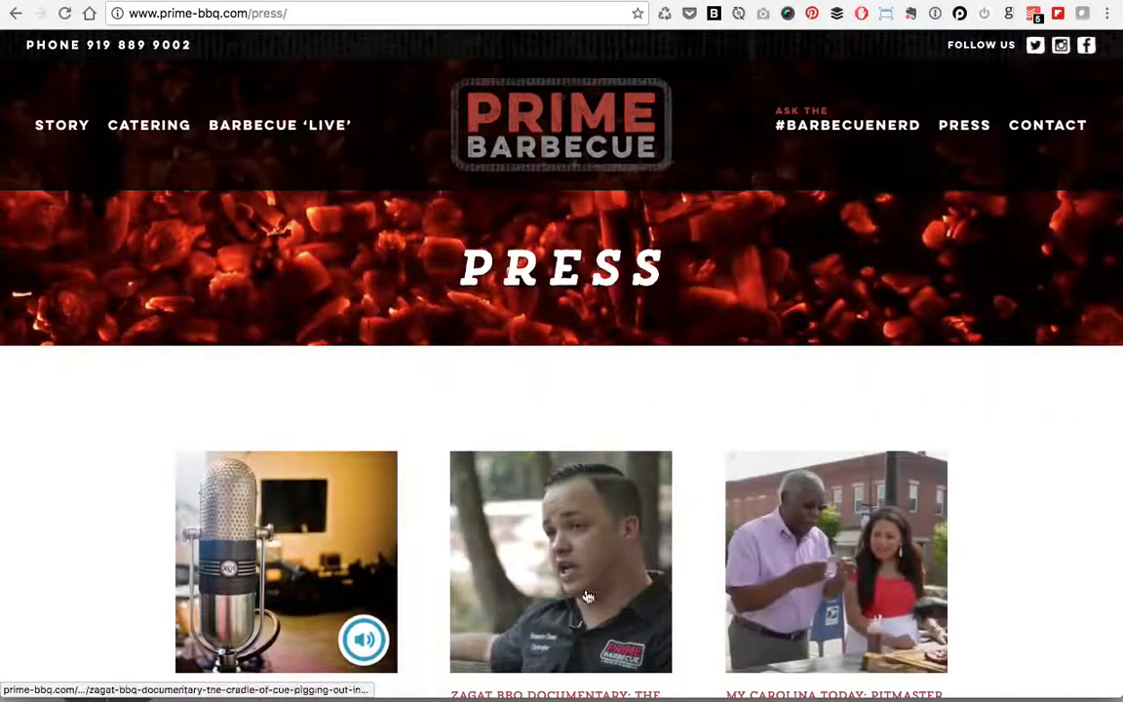
click(572, 586)
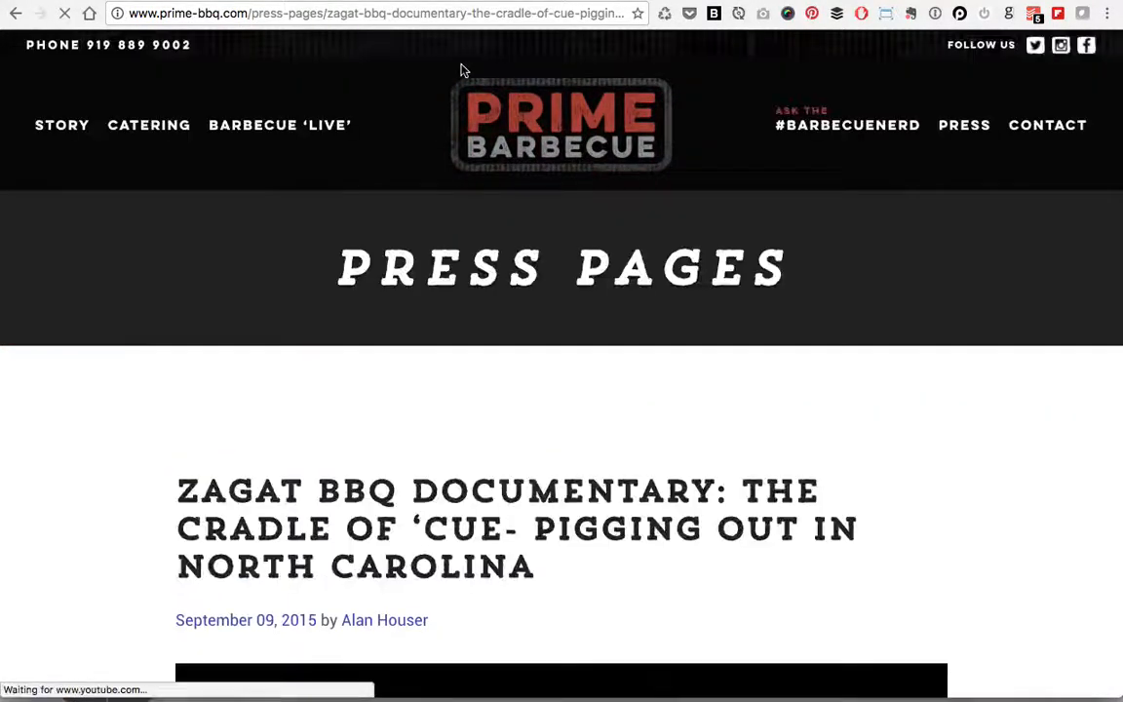
click(320, 15)
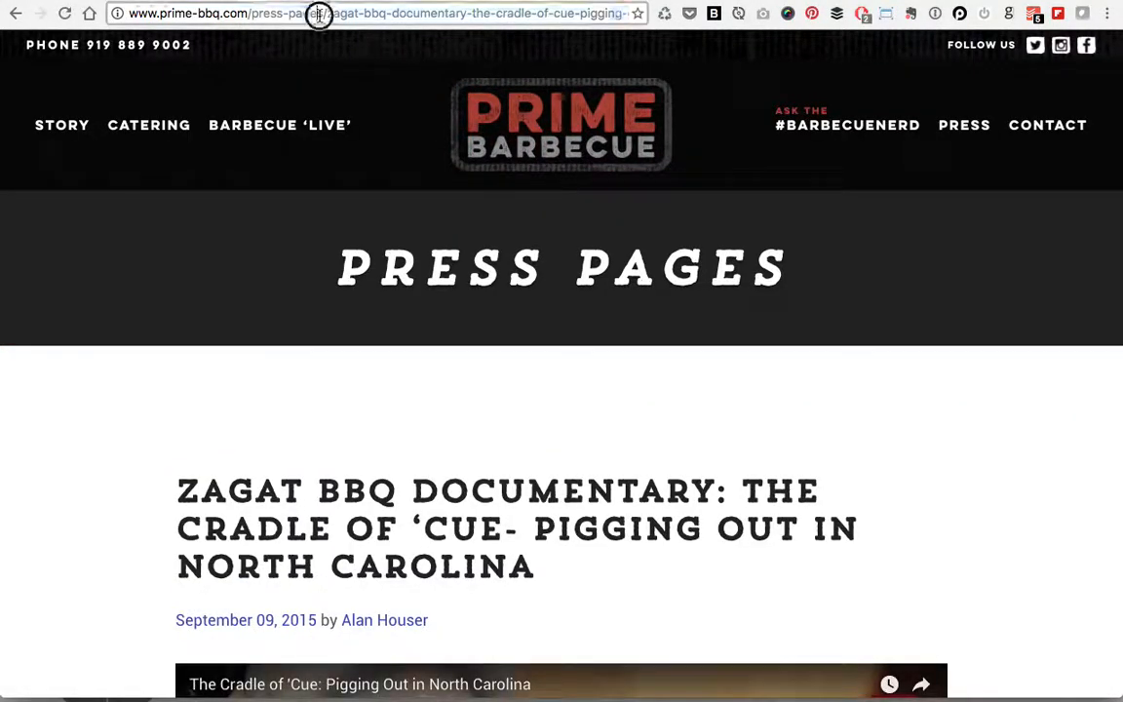
drag(244, 14, 130, 15)
click(225, 13)
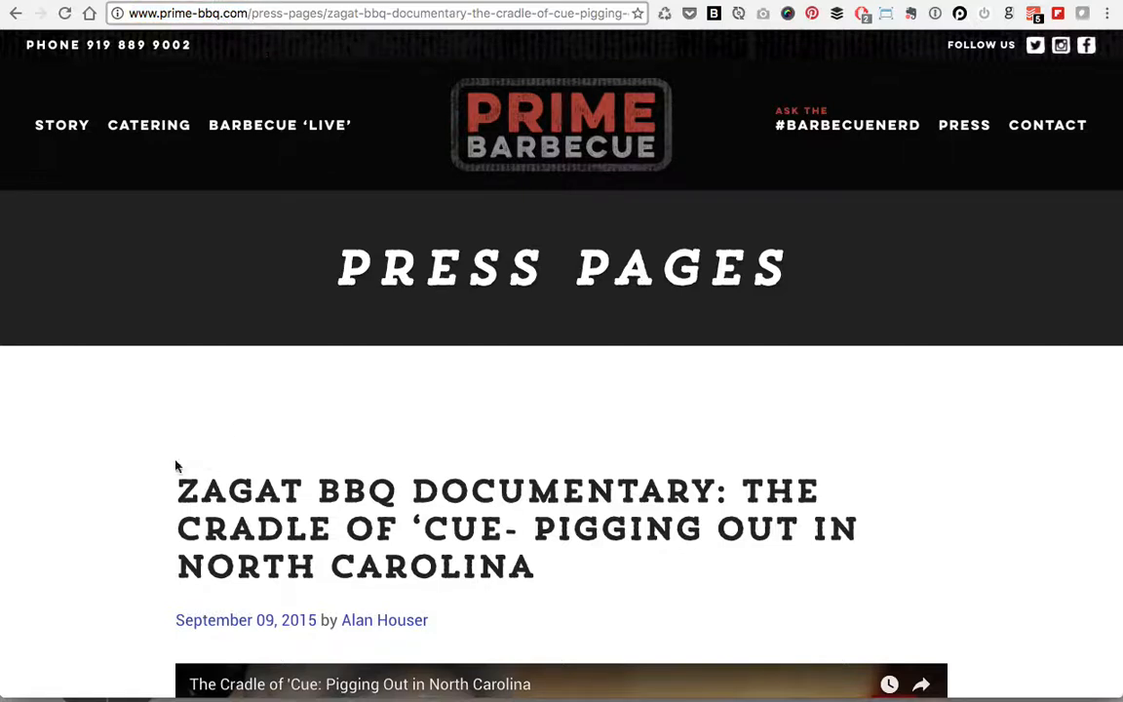
click(170, 426)
scroll(251, 327, down, 1)
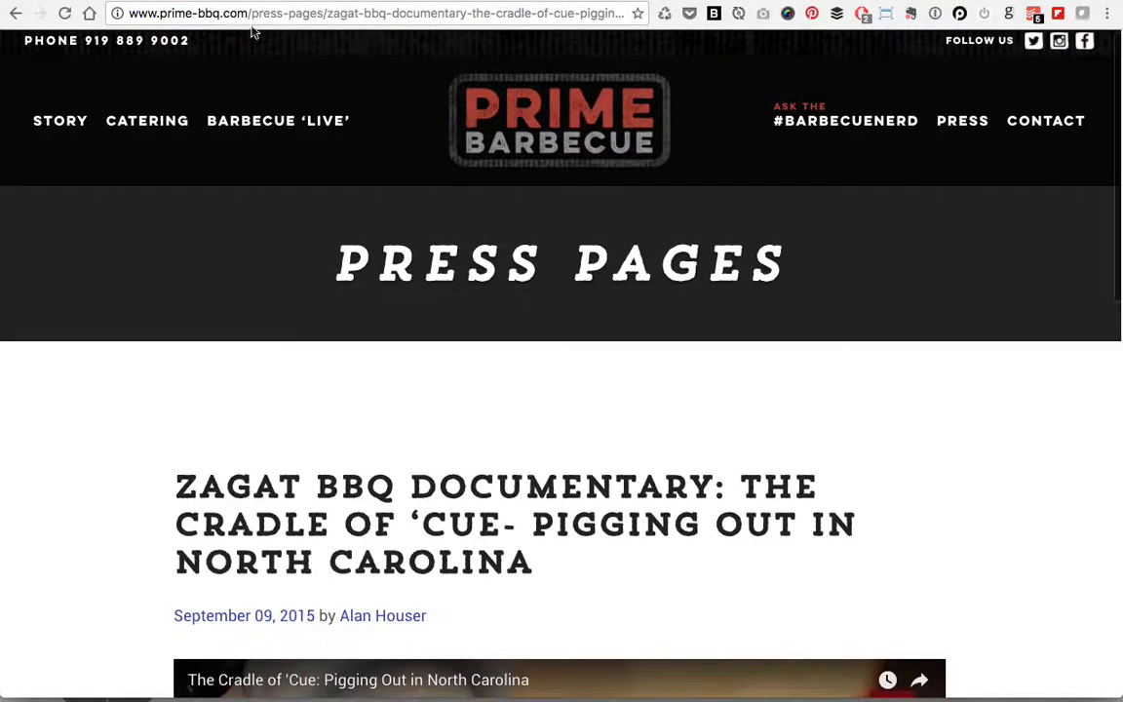
drag(250, 13, 115, 14)
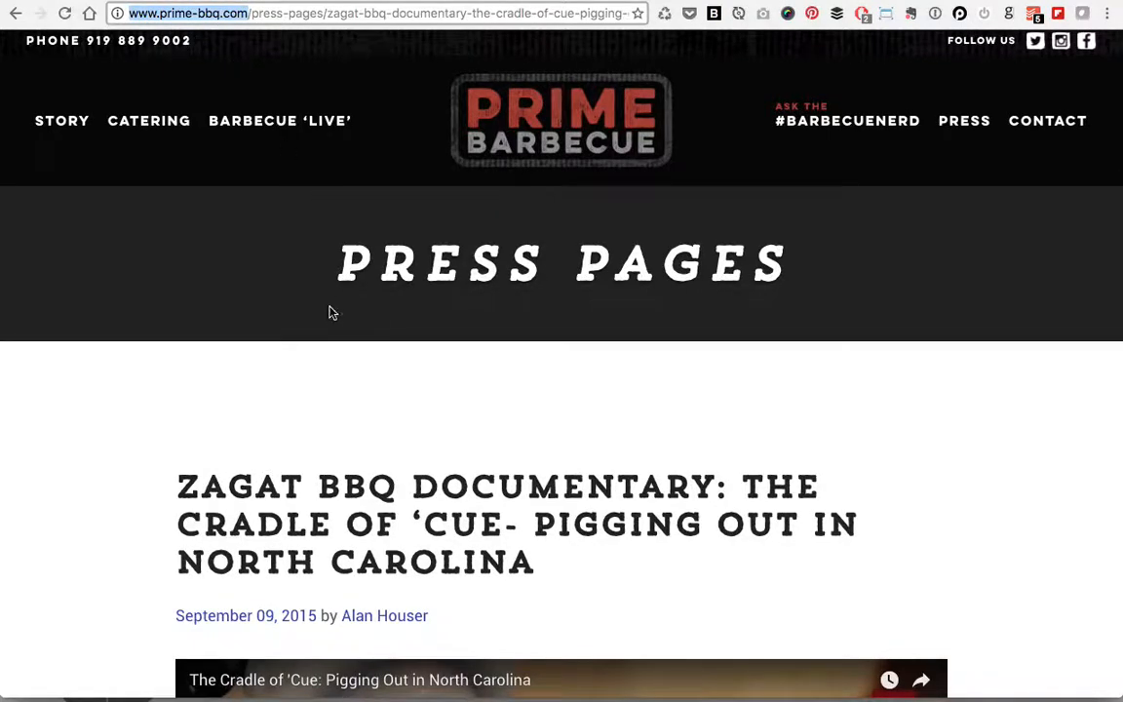
Step: Replace the article path with /config to go to the site's admin address
click(326, 395)
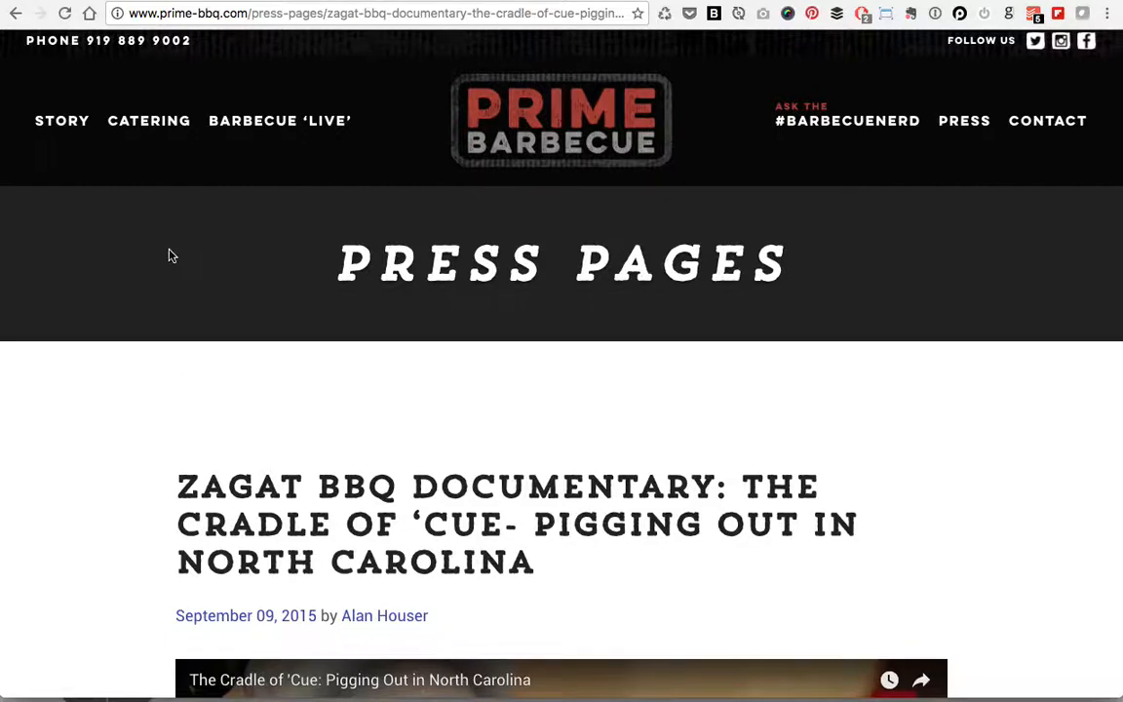
click(247, 13)
click(248, 12)
drag(248, 13, 742, 238)
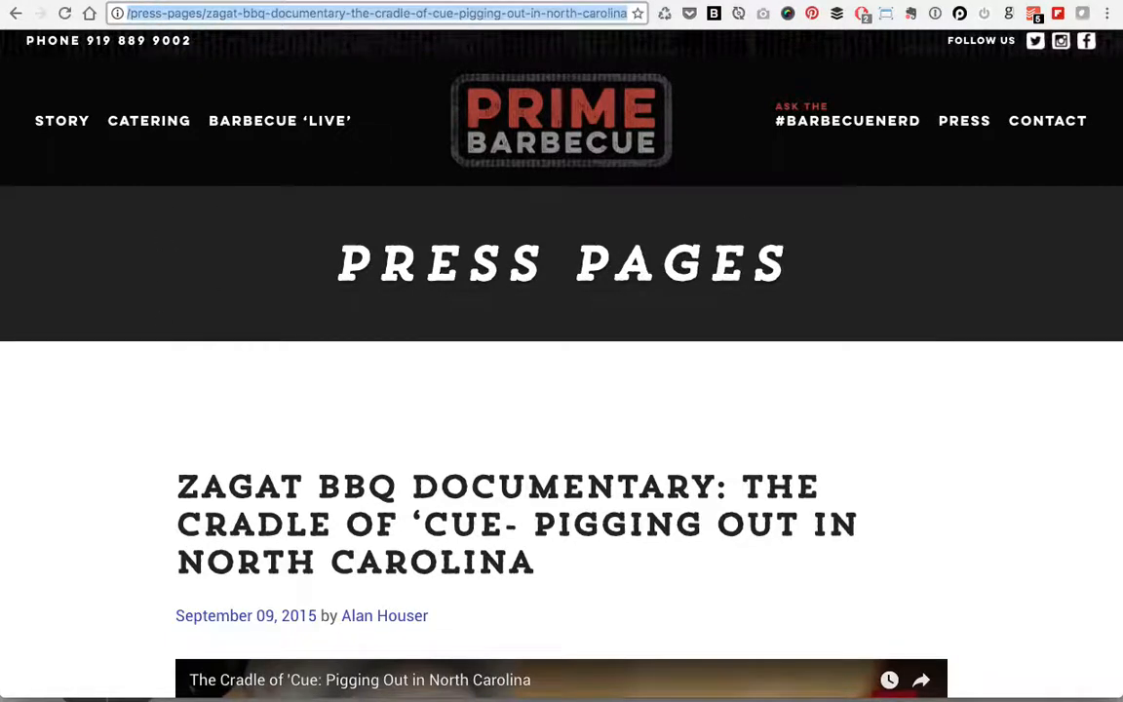
key(BackSpace)
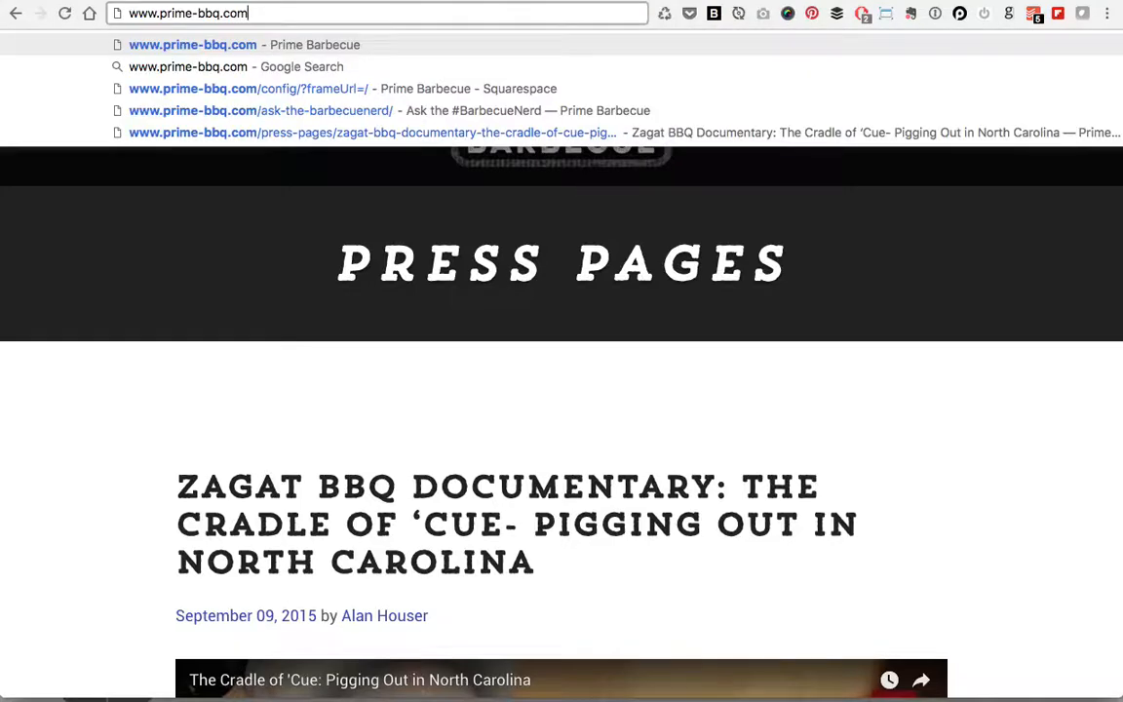
text(/co)
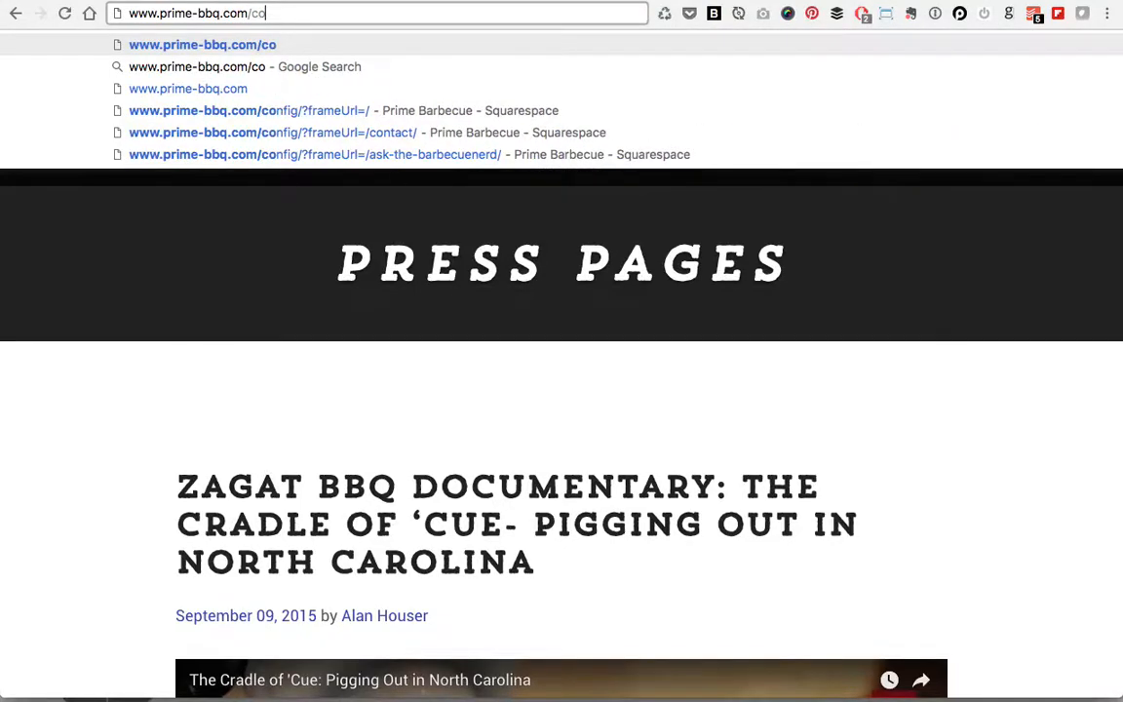
text(nfig)
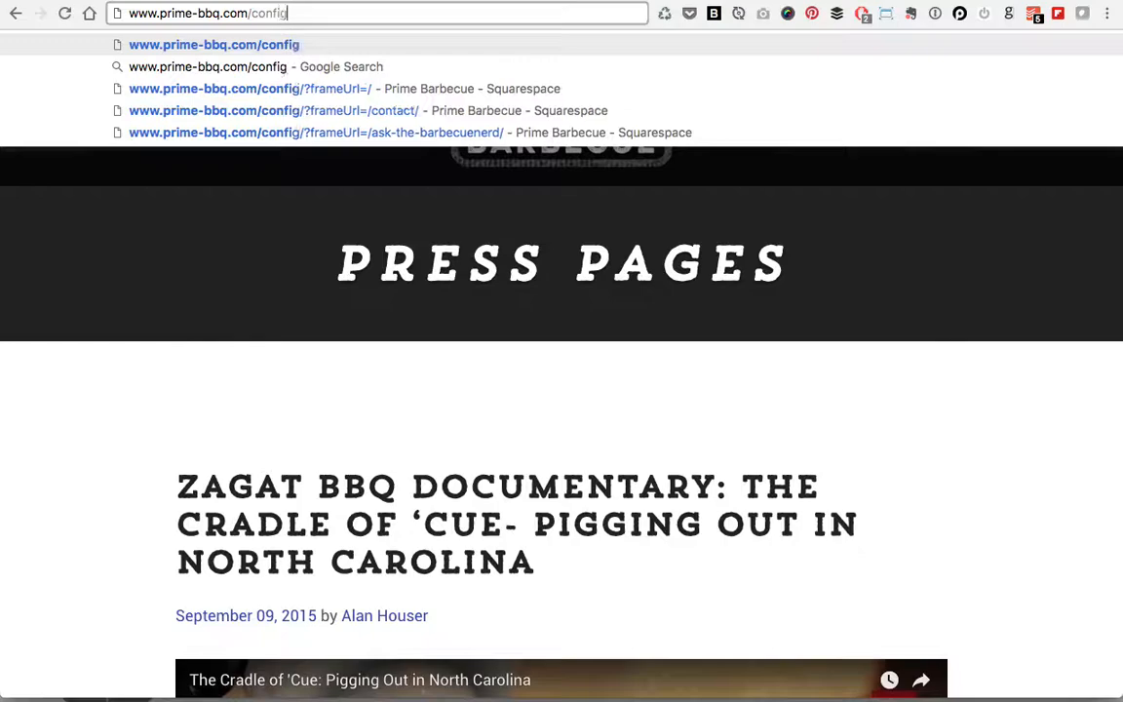
key(Return)
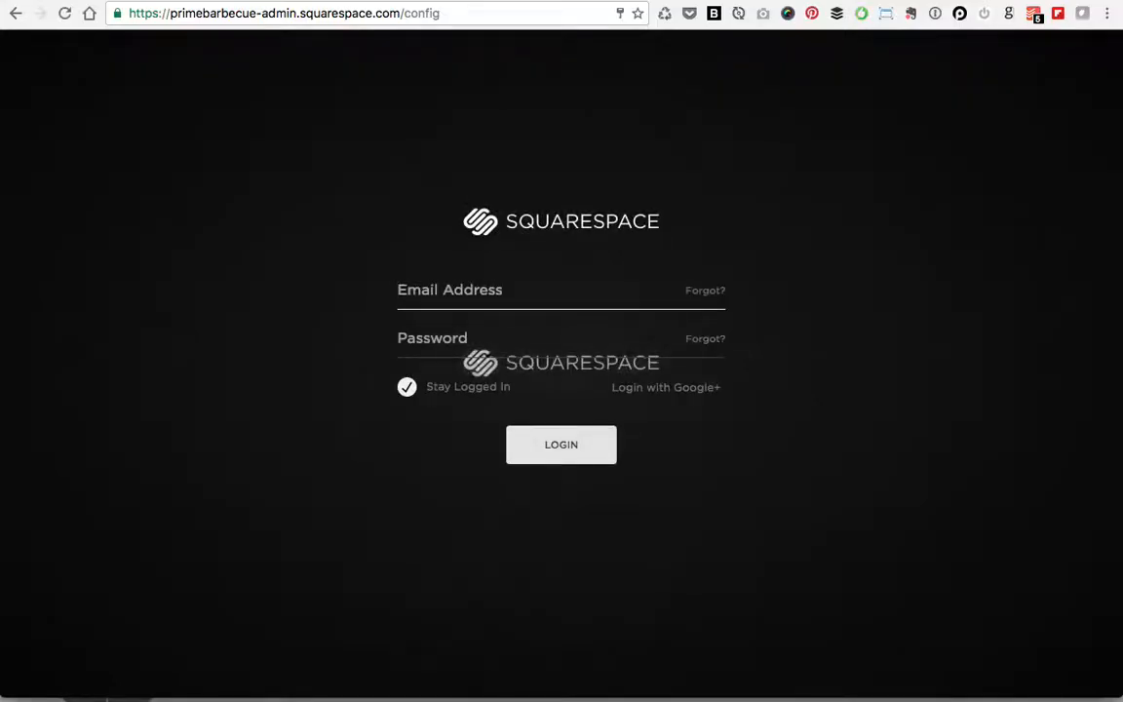
Step: Go to squarespace.com and open its Log In page
click(338, 13)
text(squ)
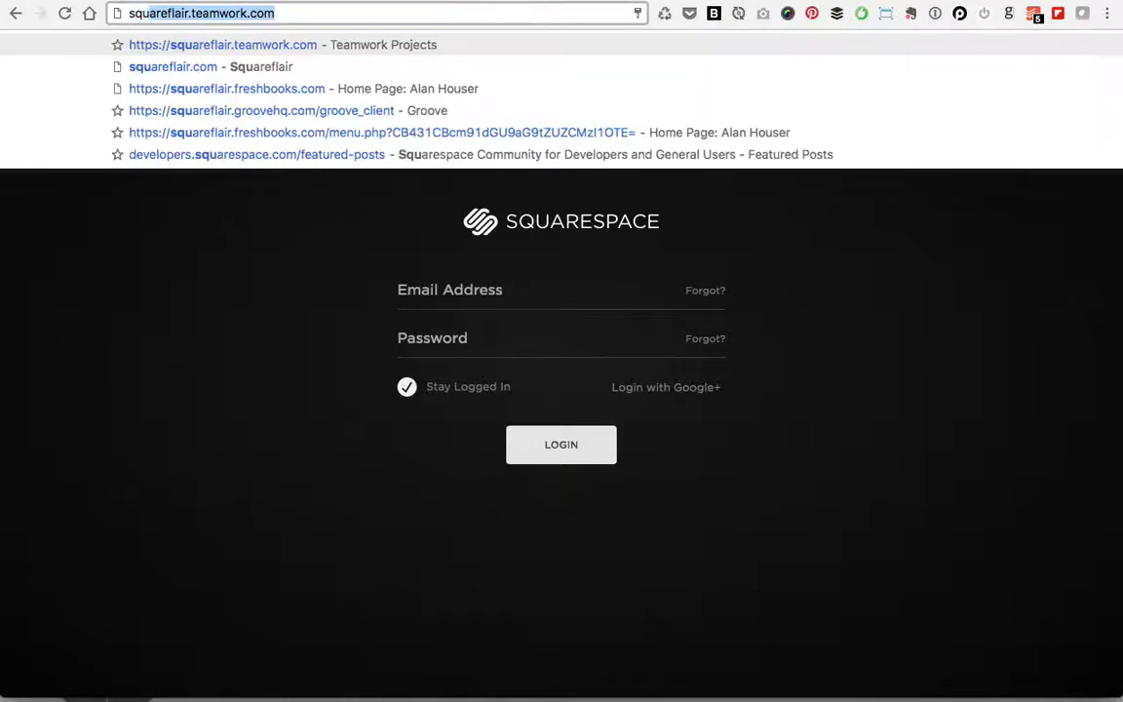
text(arespace.com)
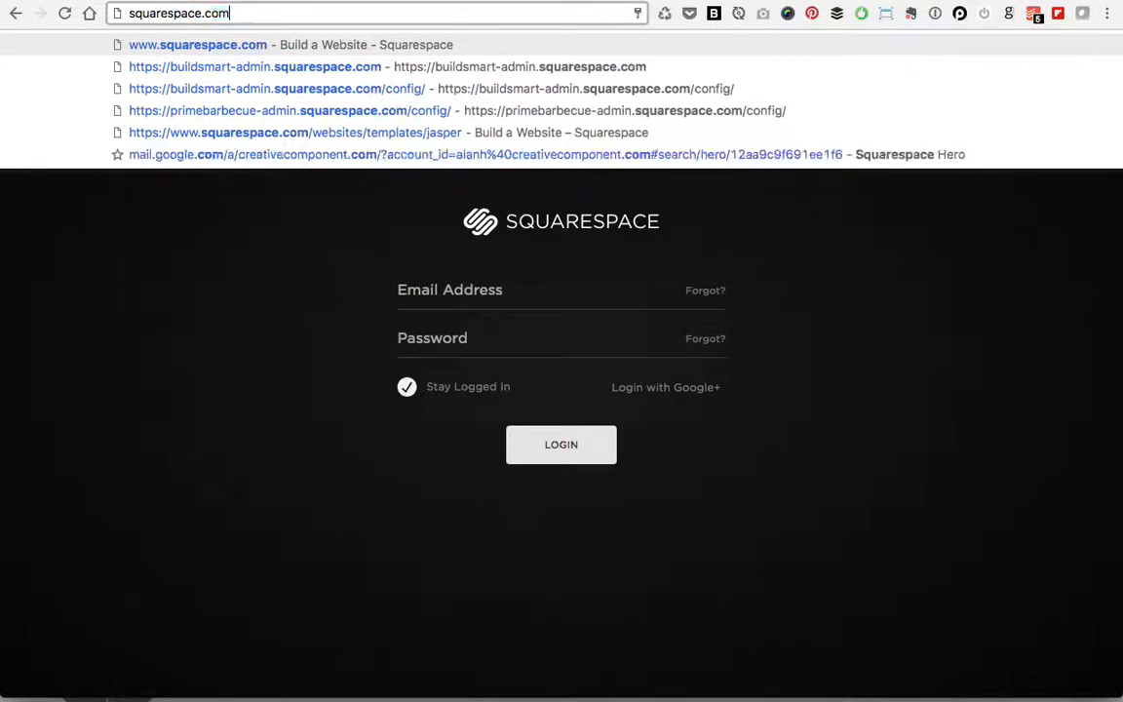
key(Return)
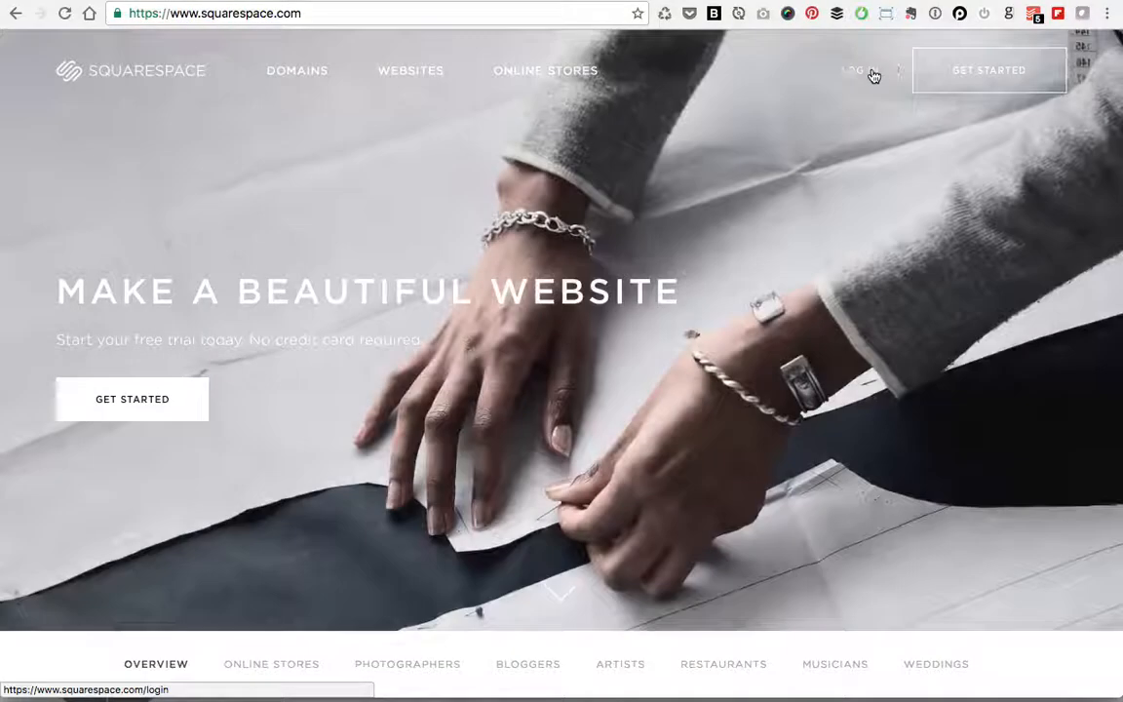
click(868, 73)
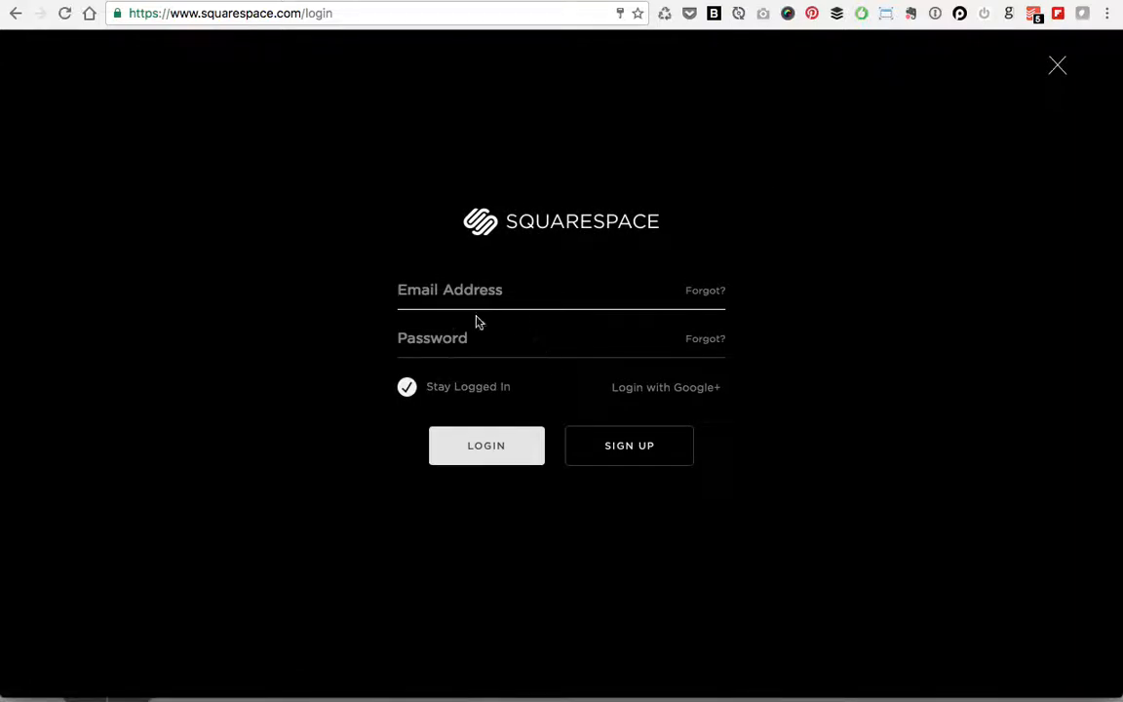
click(205, 20)
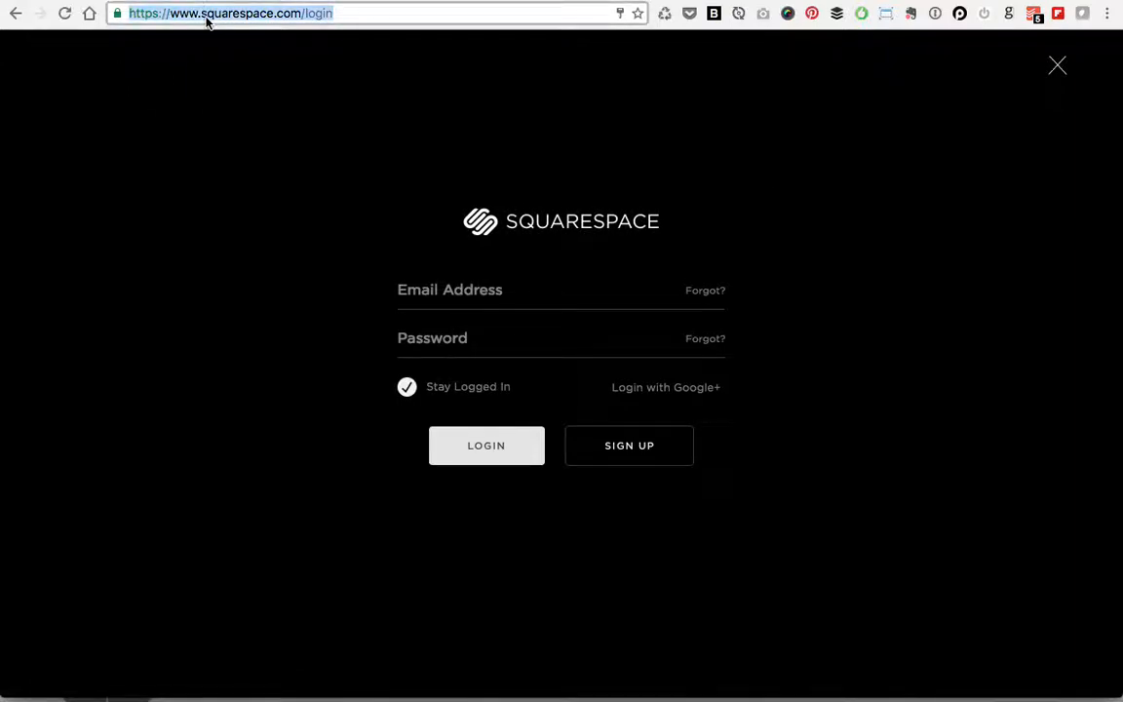
text(prime)
key(Down)
key(Down)
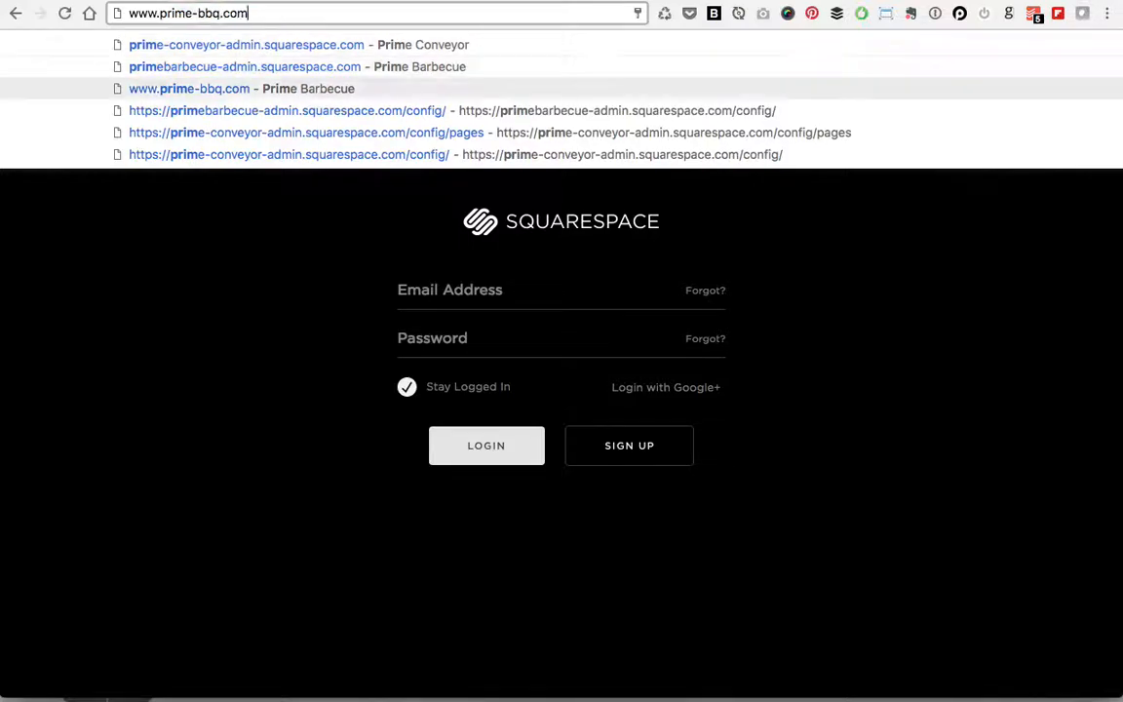
key(Return)
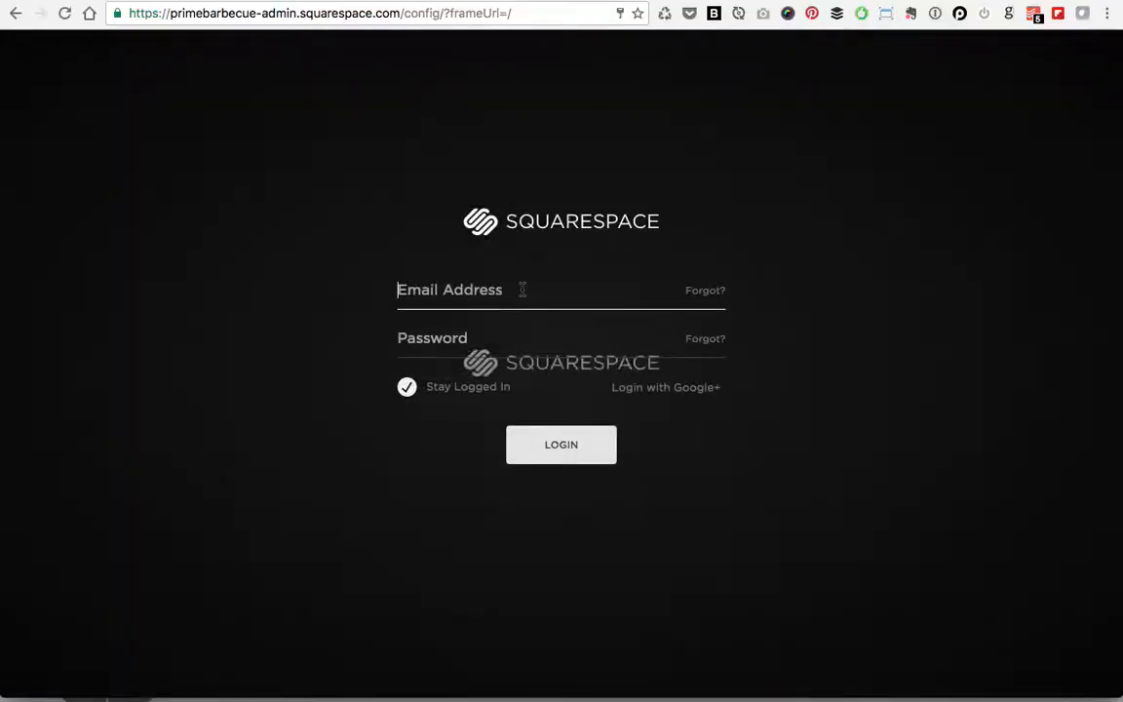
Step: Unlock 1Password with the master password and copy the saved Squarespace password
right_click(522, 289)
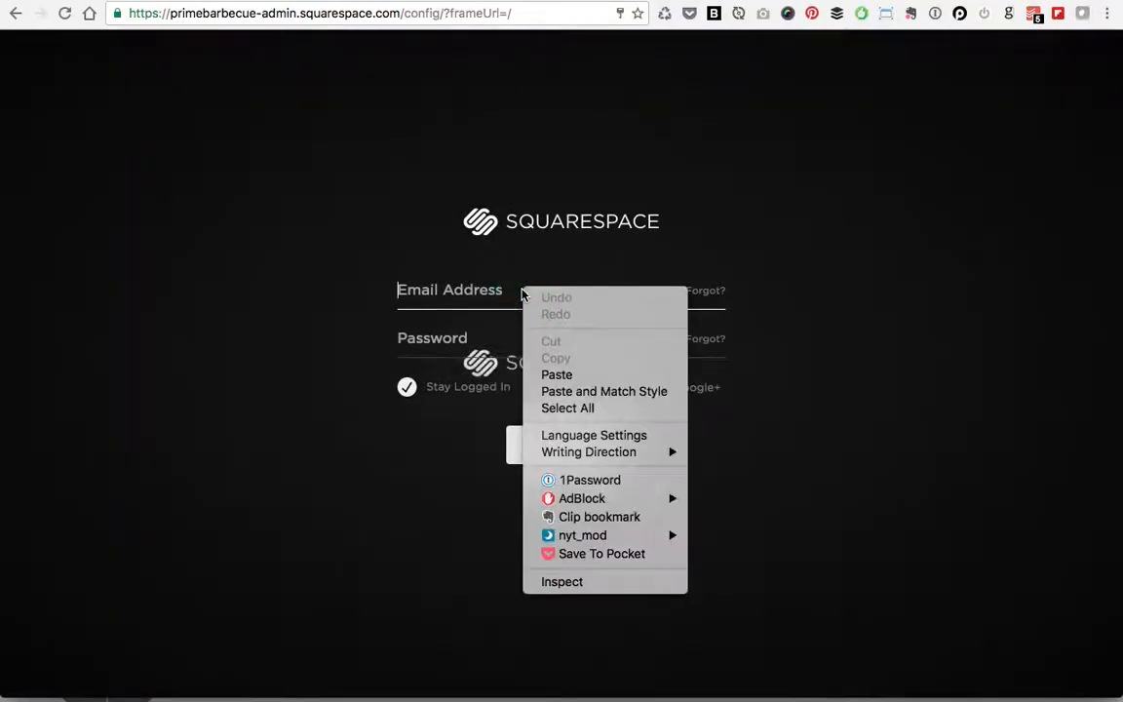
click(590, 479)
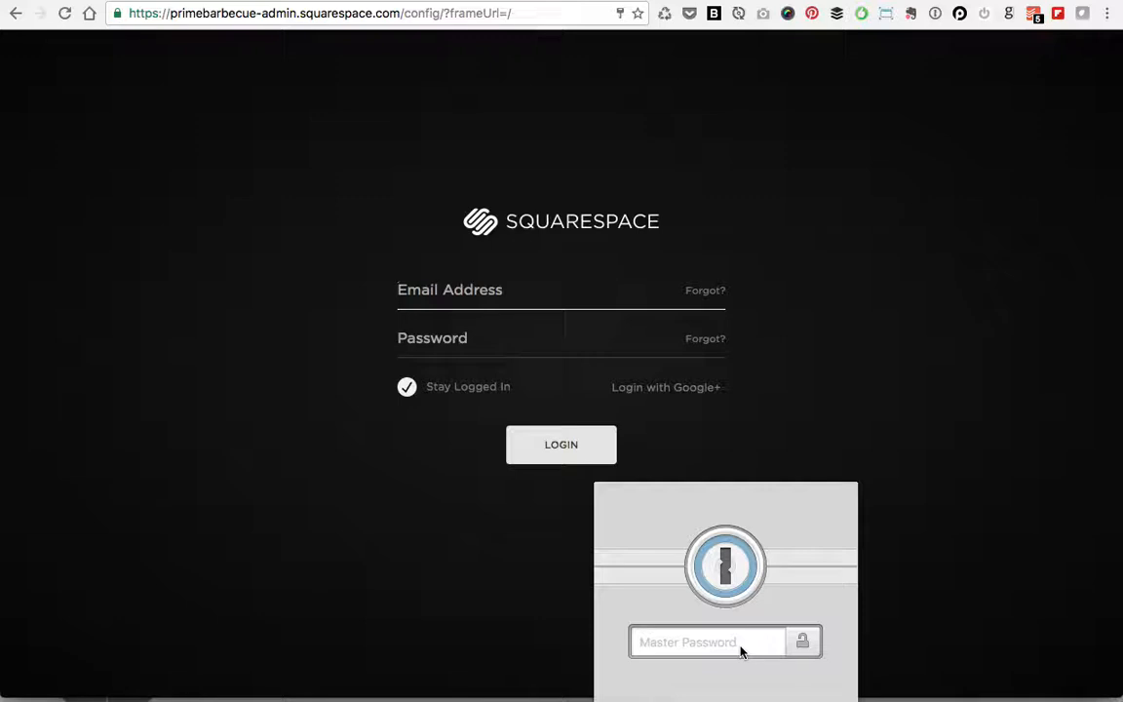
text(••••)
key(BackSpace)
key(BackSpace)
key(BackSpace)
key(BackSpace)
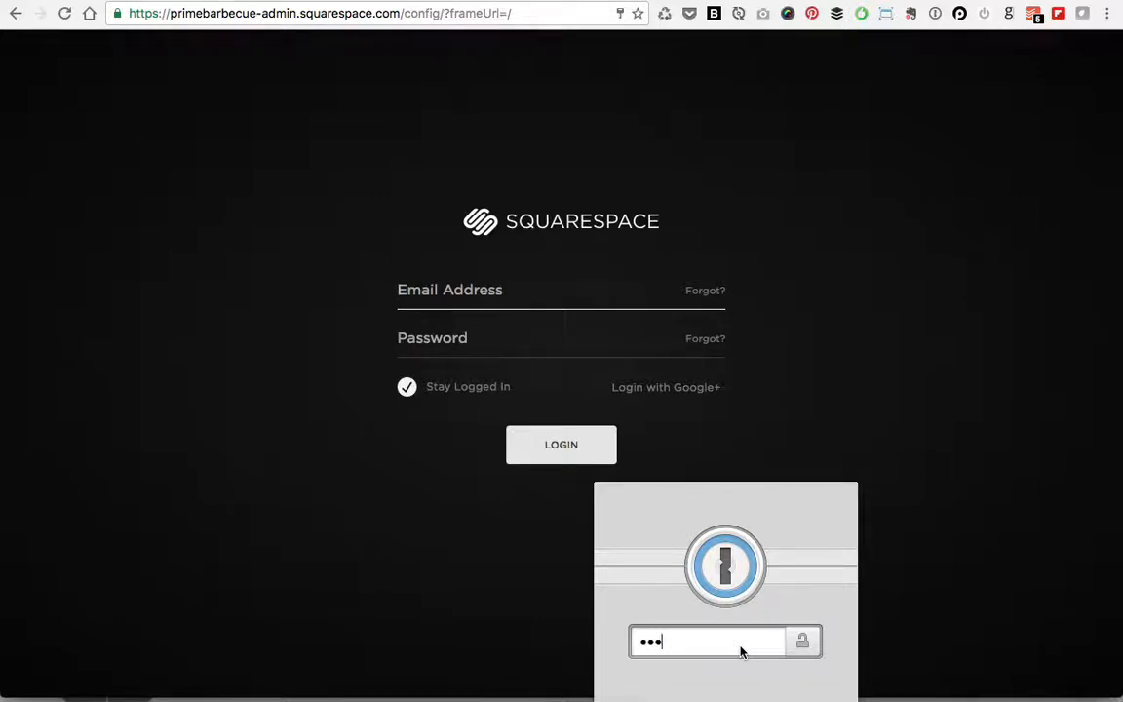
text(•••••••••)
key(Return)
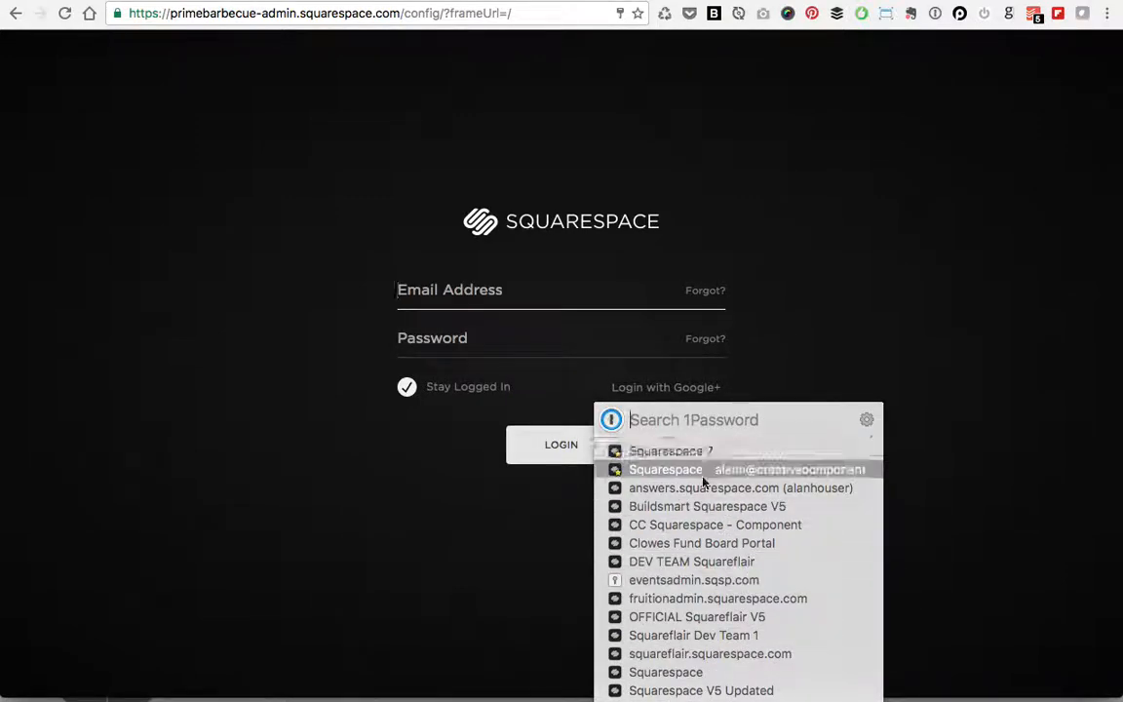
mouse_move(698, 454)
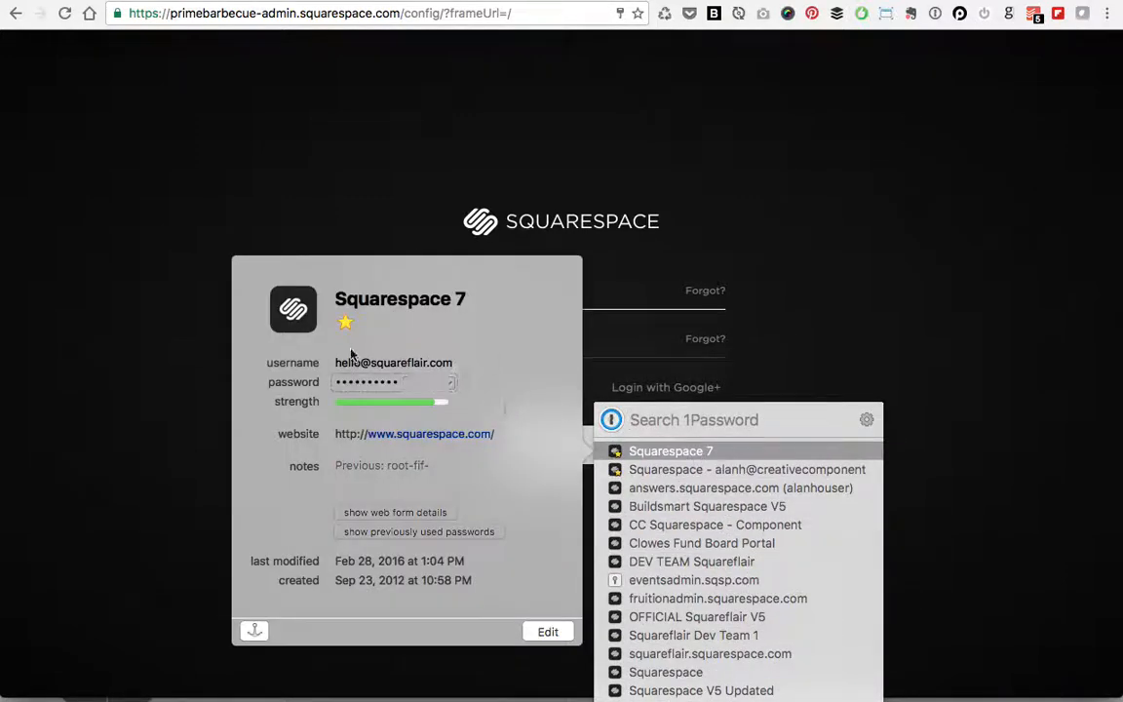
click(423, 386)
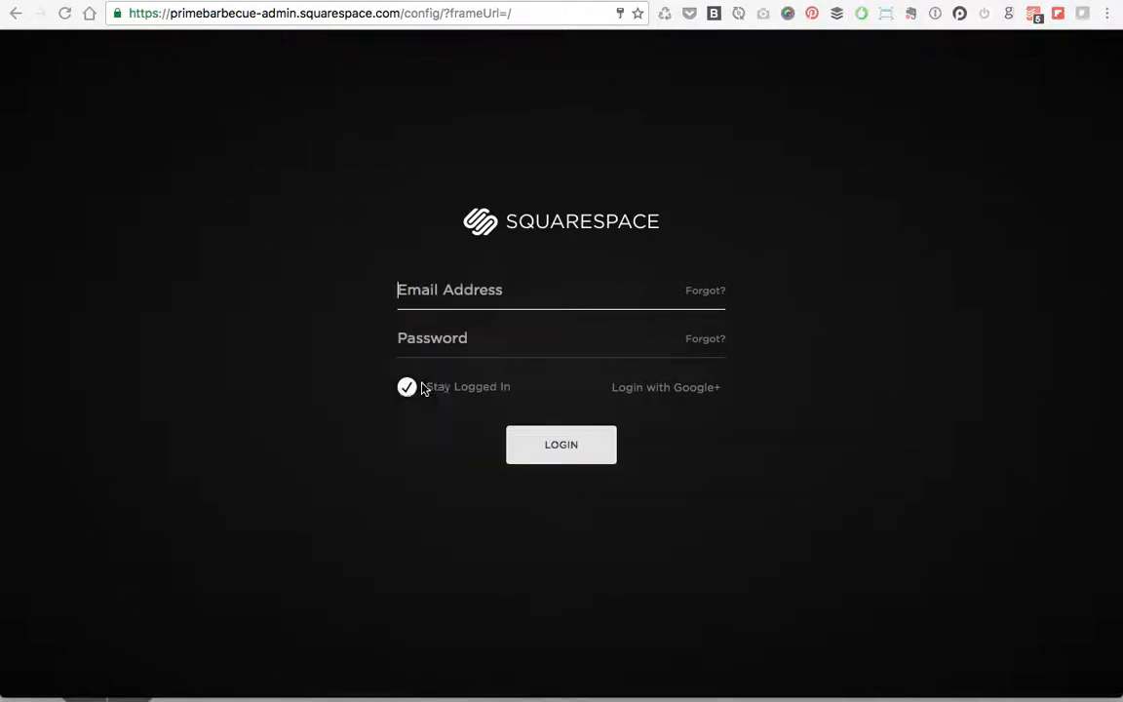
Step: Fill in the saved account e-mail, paste the password and log in
click(523, 299)
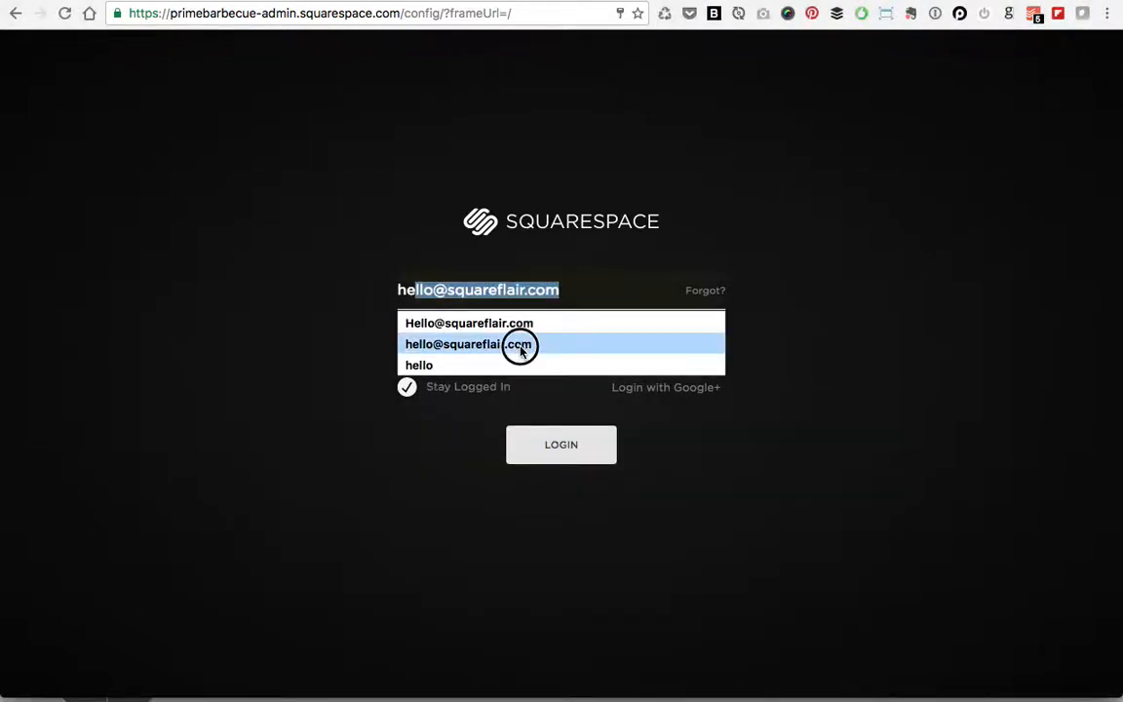
click(521, 345)
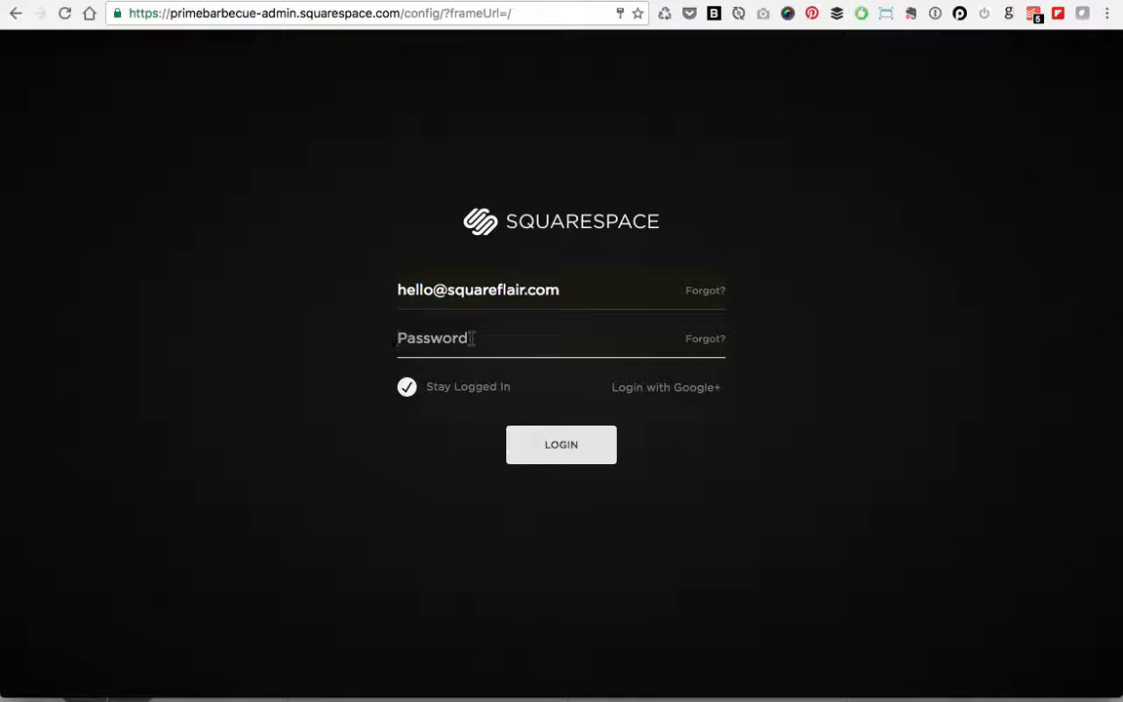
key(ctrl+v)
click(512, 451)
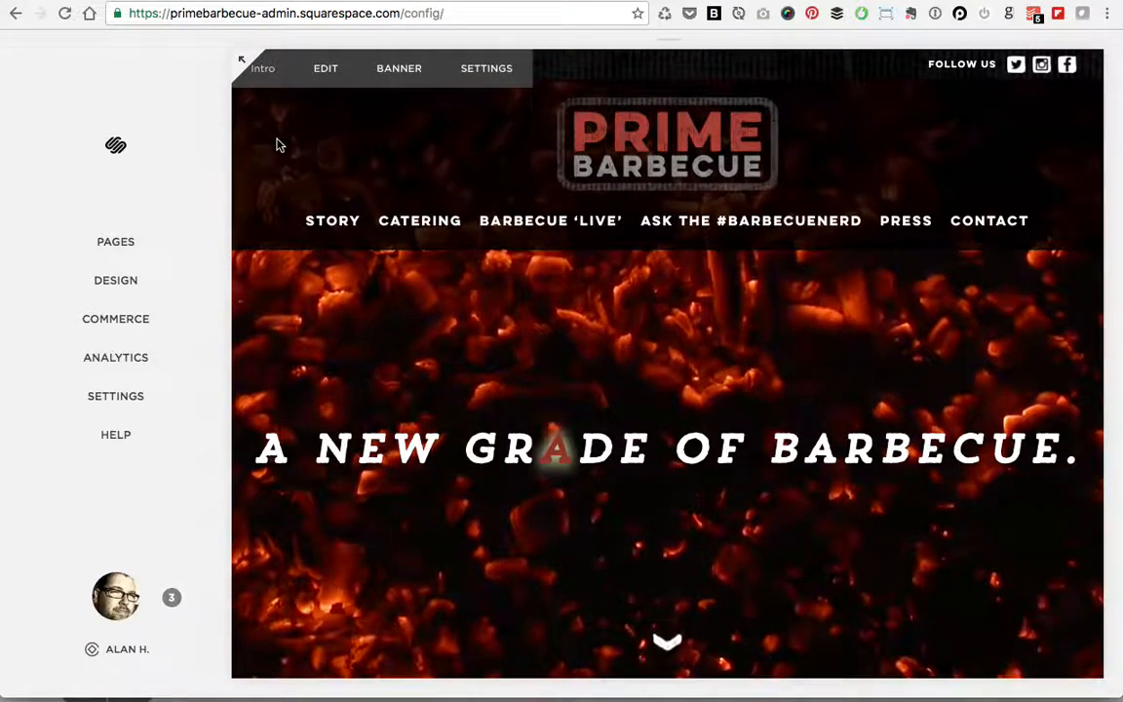
key(Escape)
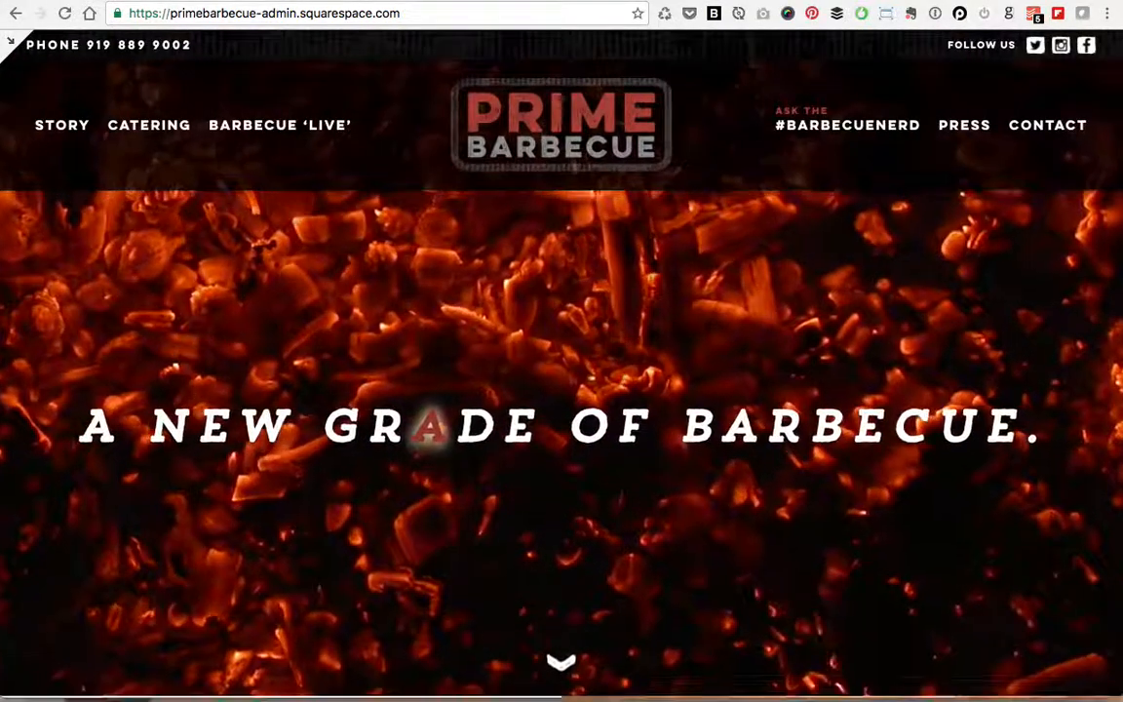
key(Escape)
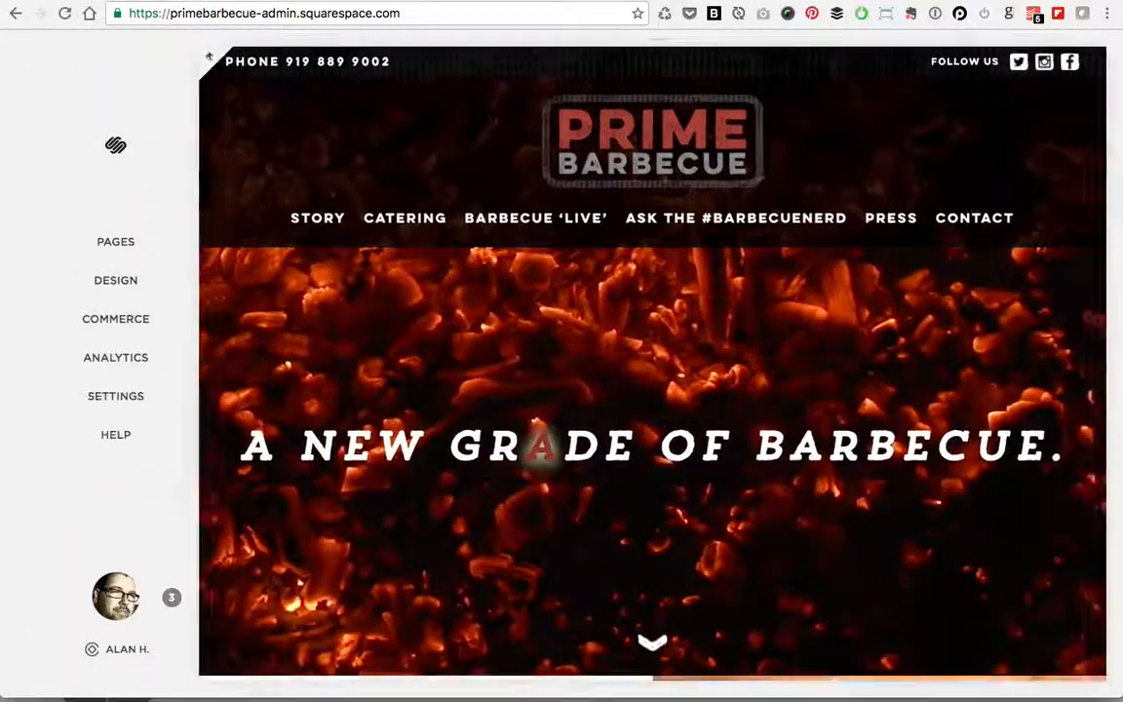
key(Escape)
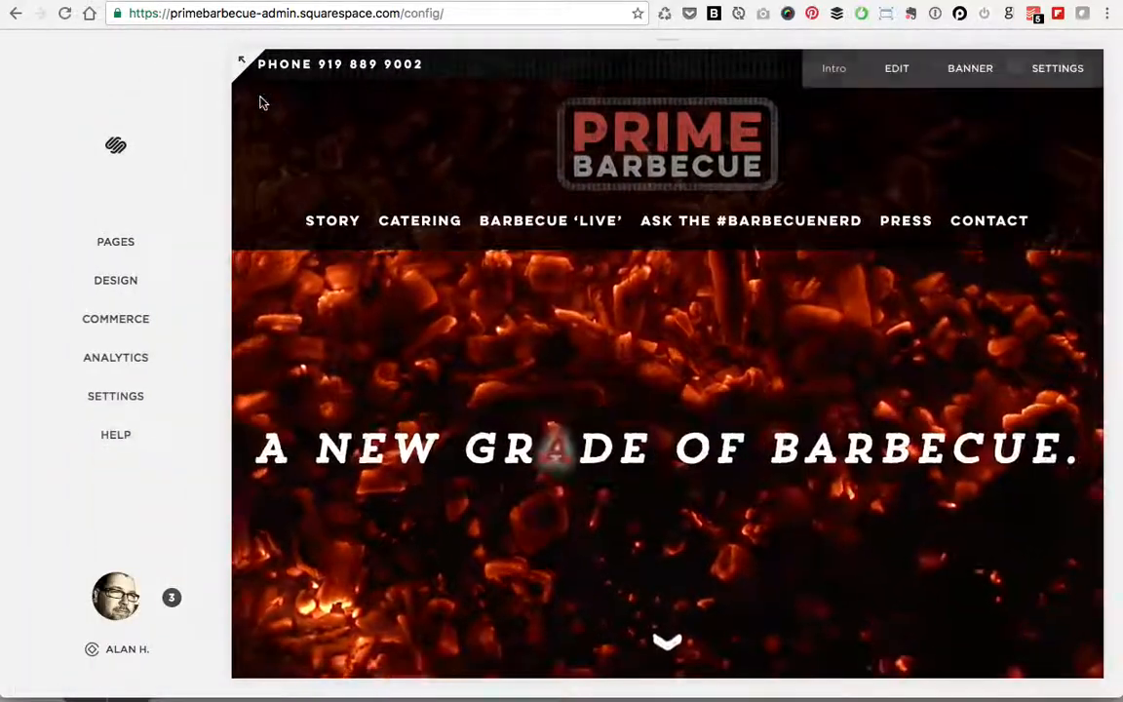
click(241, 62)
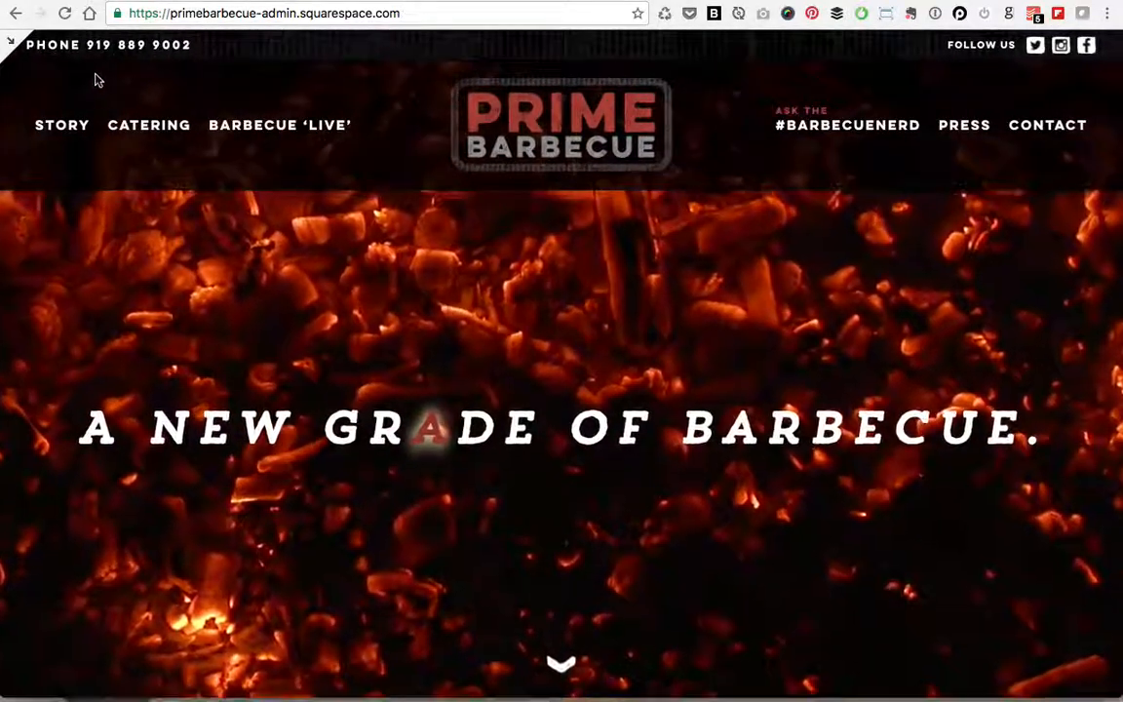
click(418, 14)
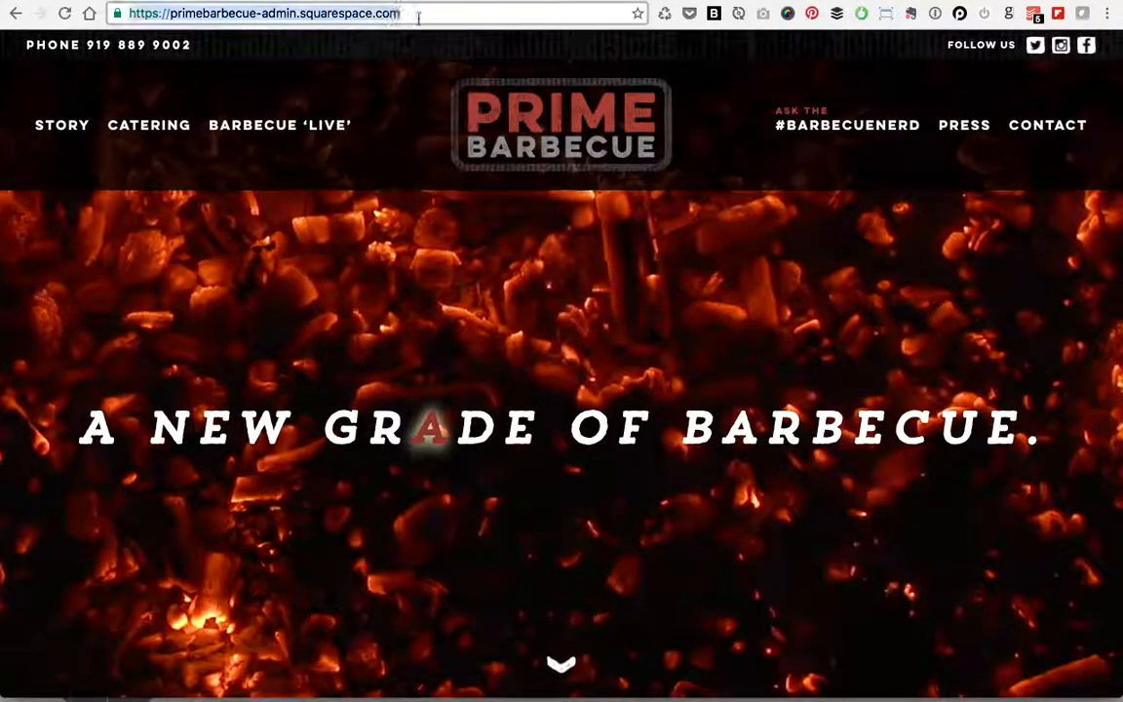
click(66, 13)
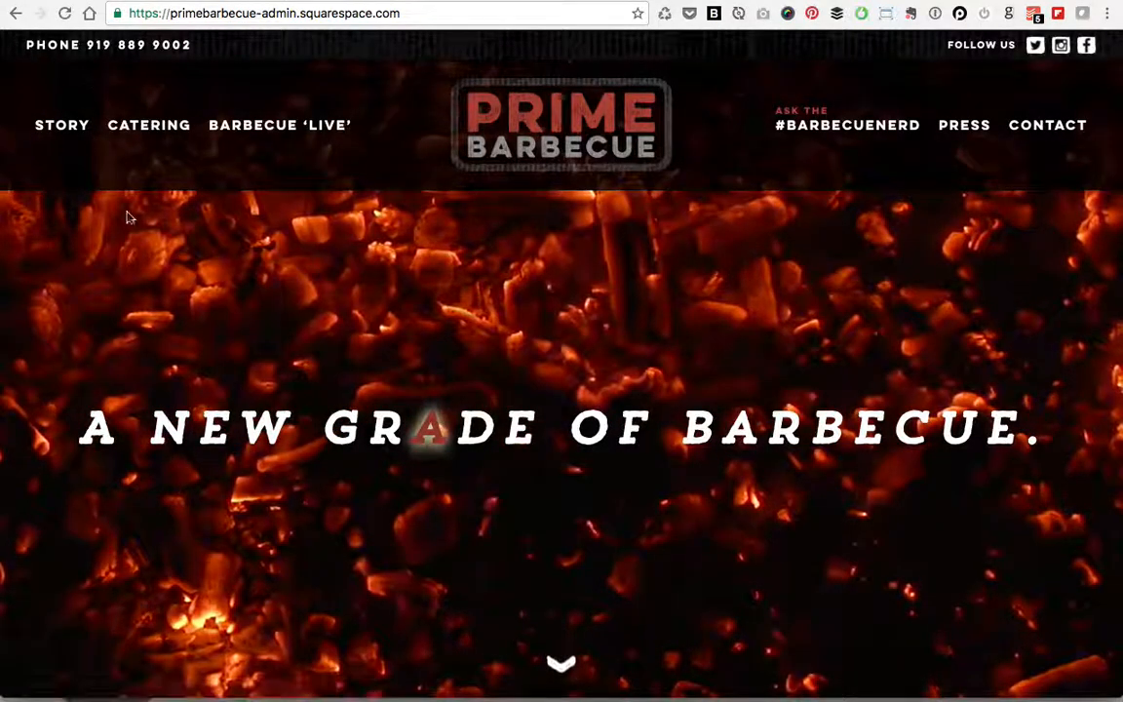
click(127, 243)
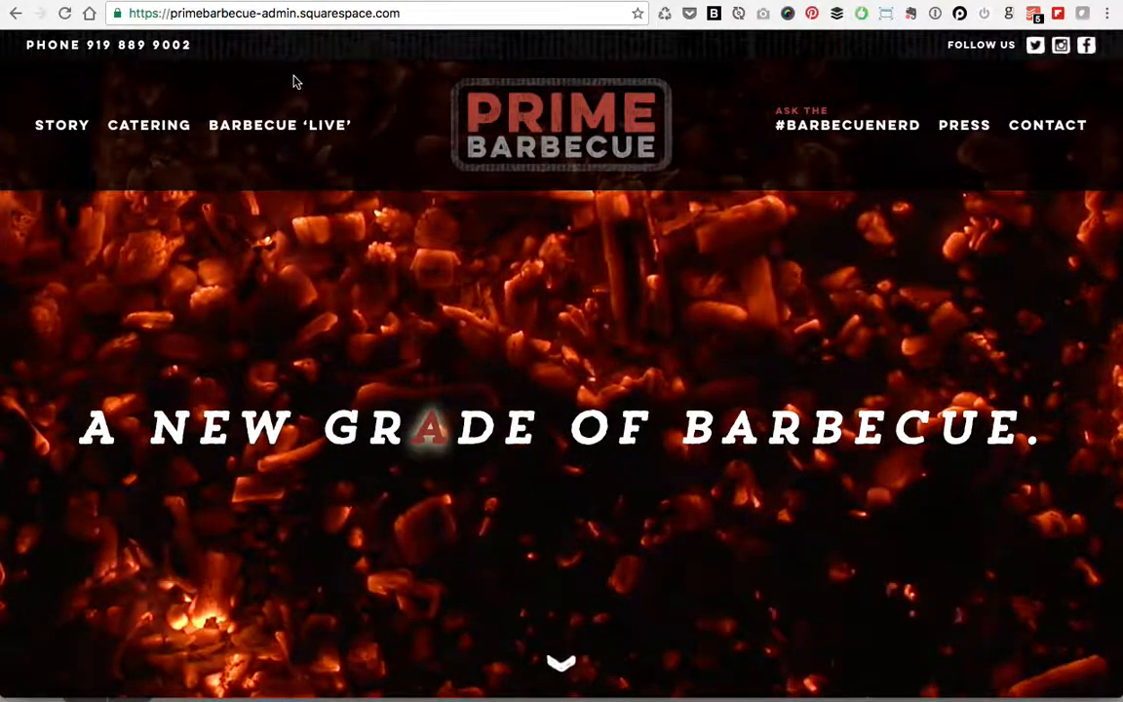
key(super+r)
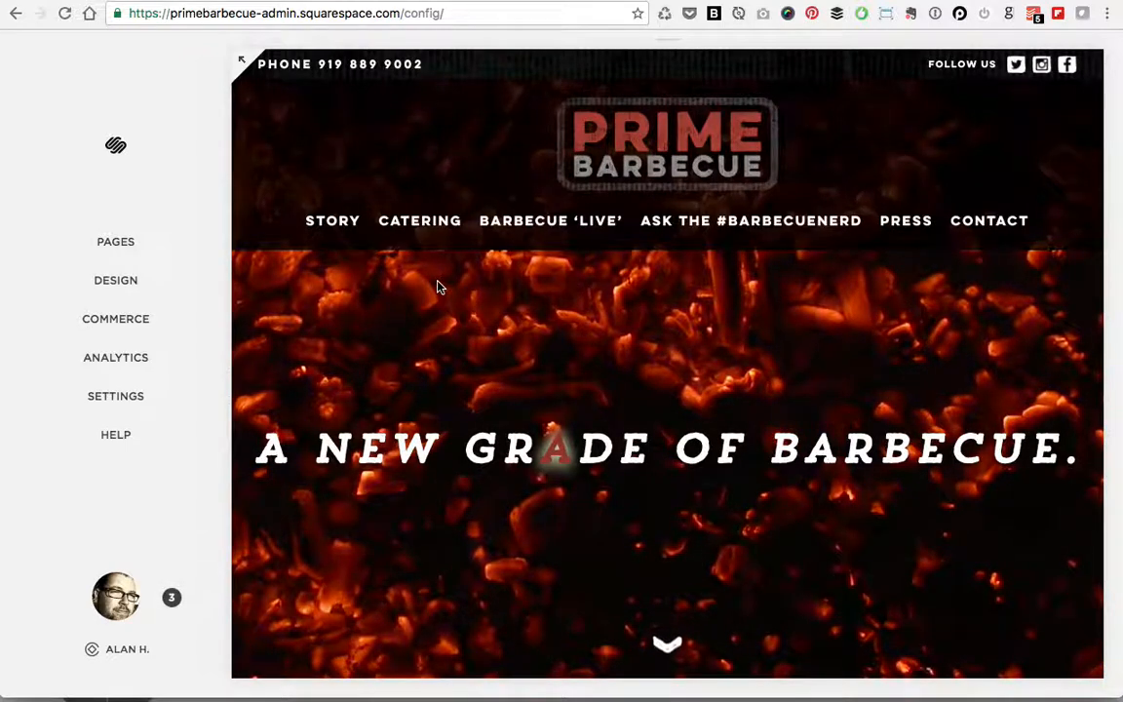
mouse_move(462, 343)
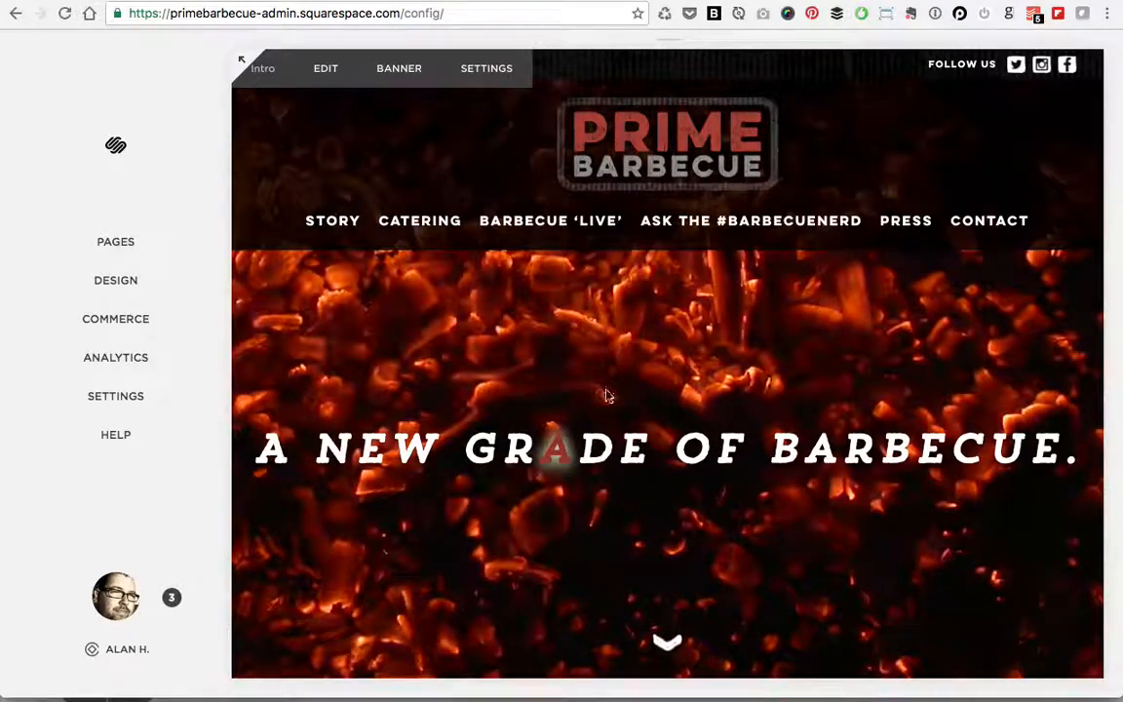
Step: Open Ask the #BarbecueNerd, try its question form in full-window preview, then close it
click(757, 225)
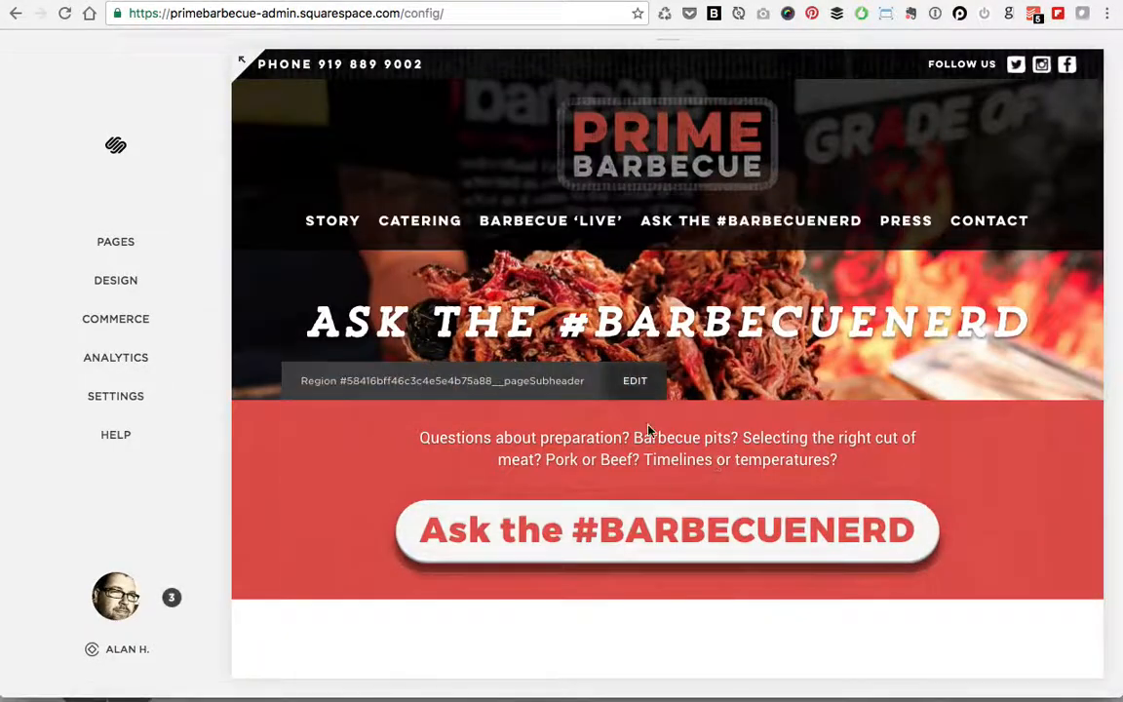
click(241, 62)
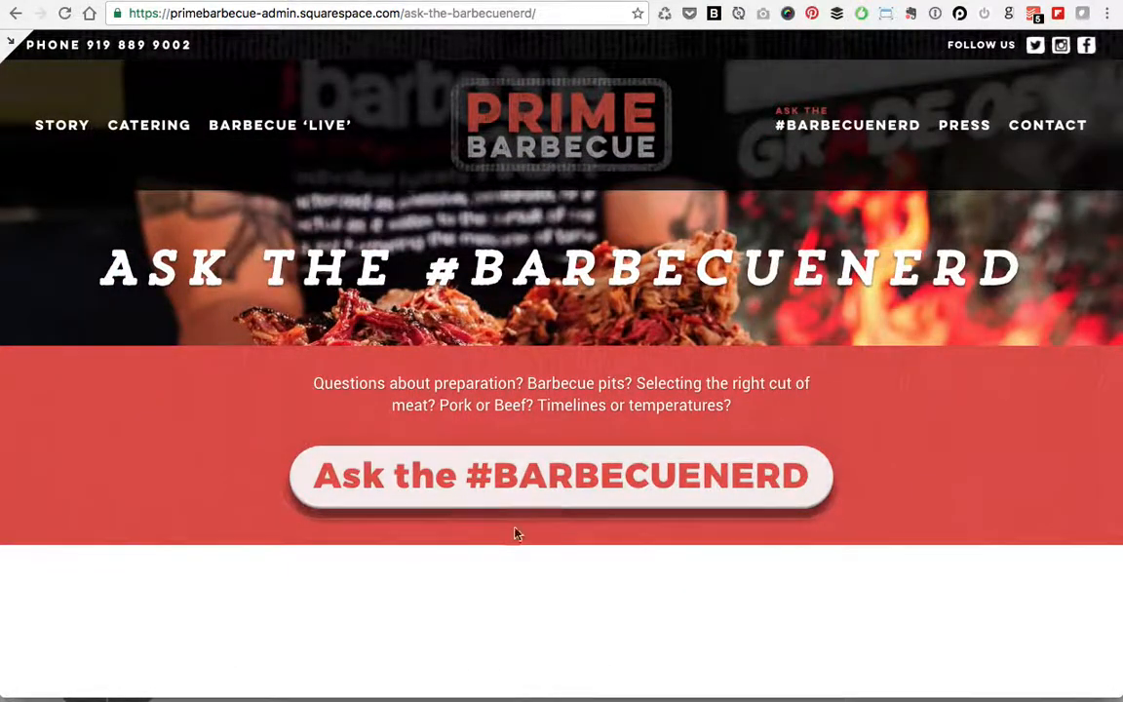
click(570, 486)
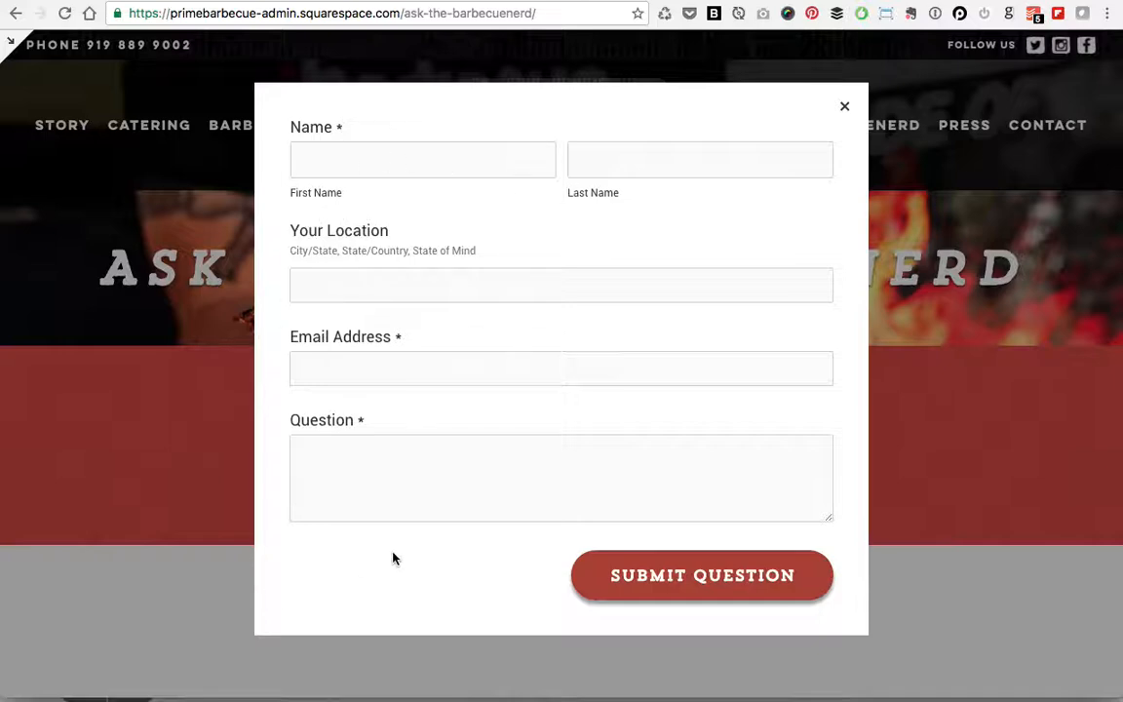
click(846, 108)
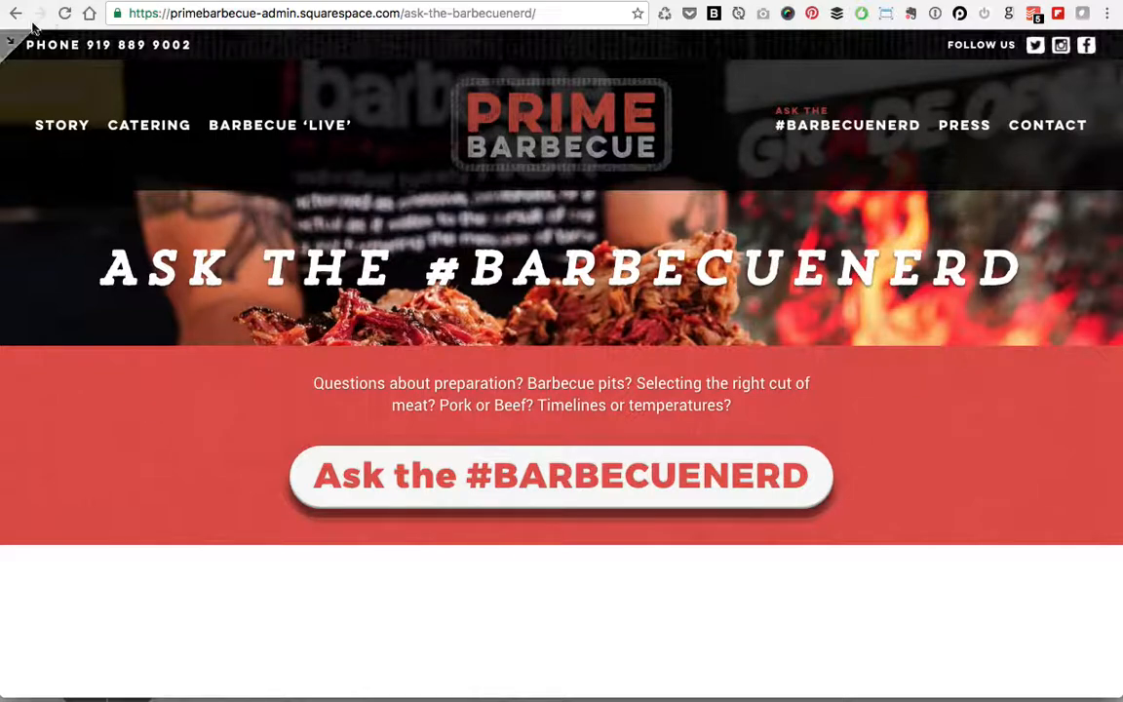
click(13, 39)
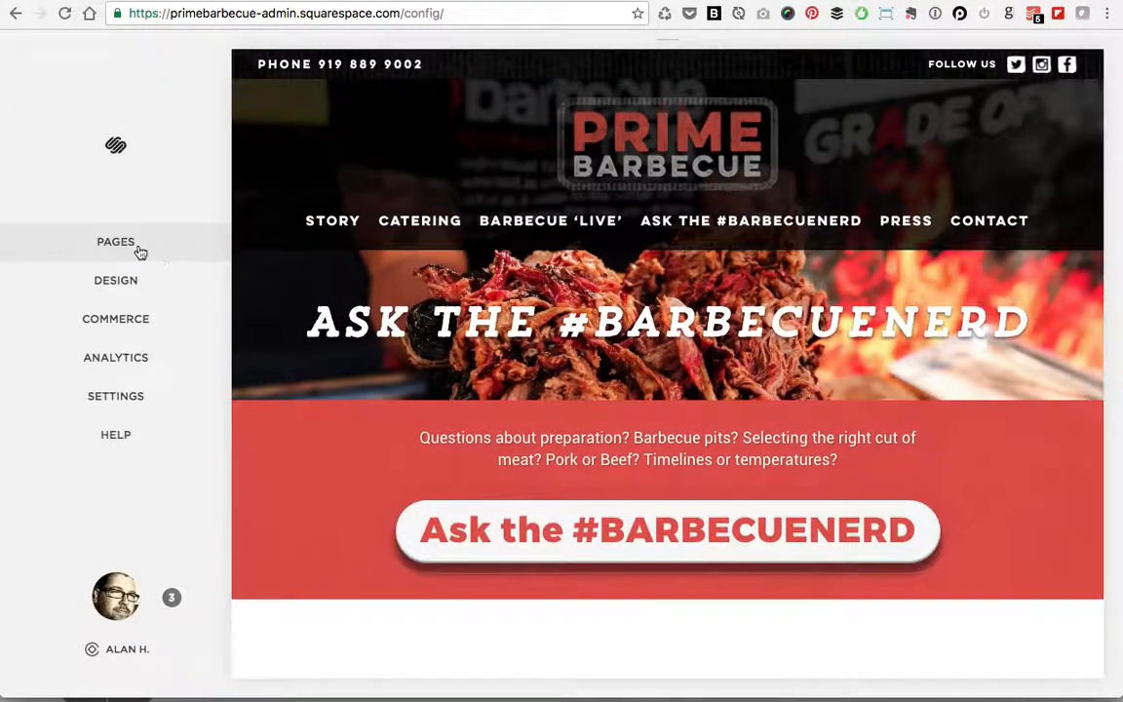
Step: Select #BarbecueNerd under Pages and toggle its full-window preview on and off
click(137, 246)
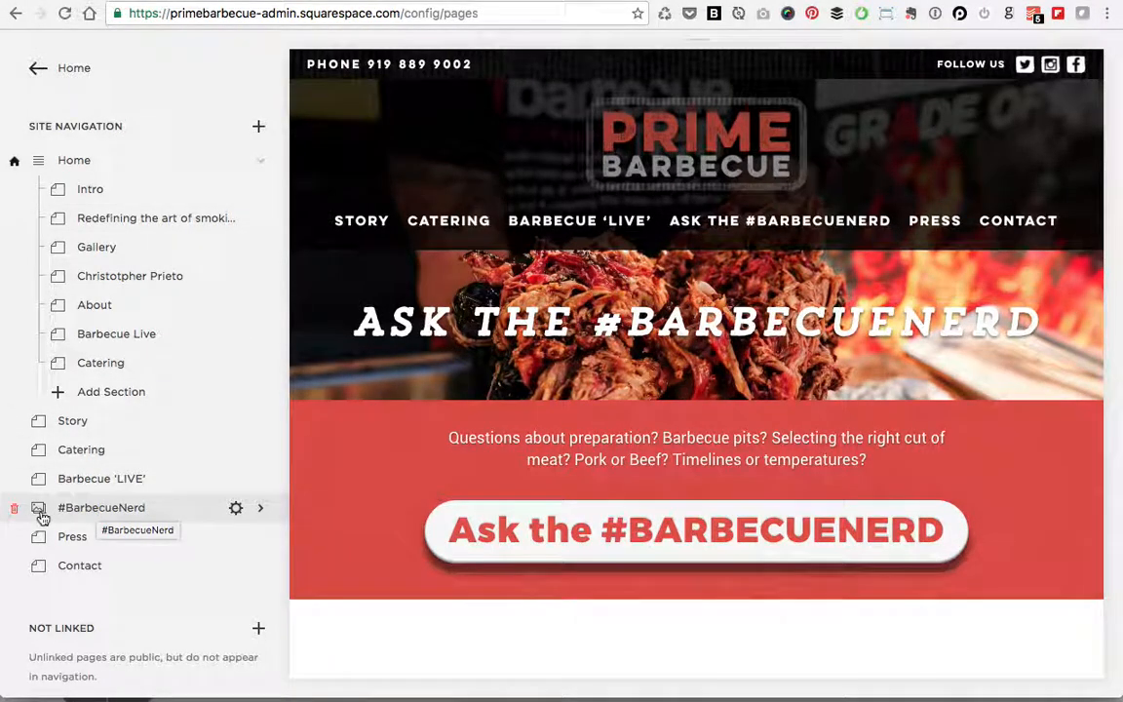
click(106, 509)
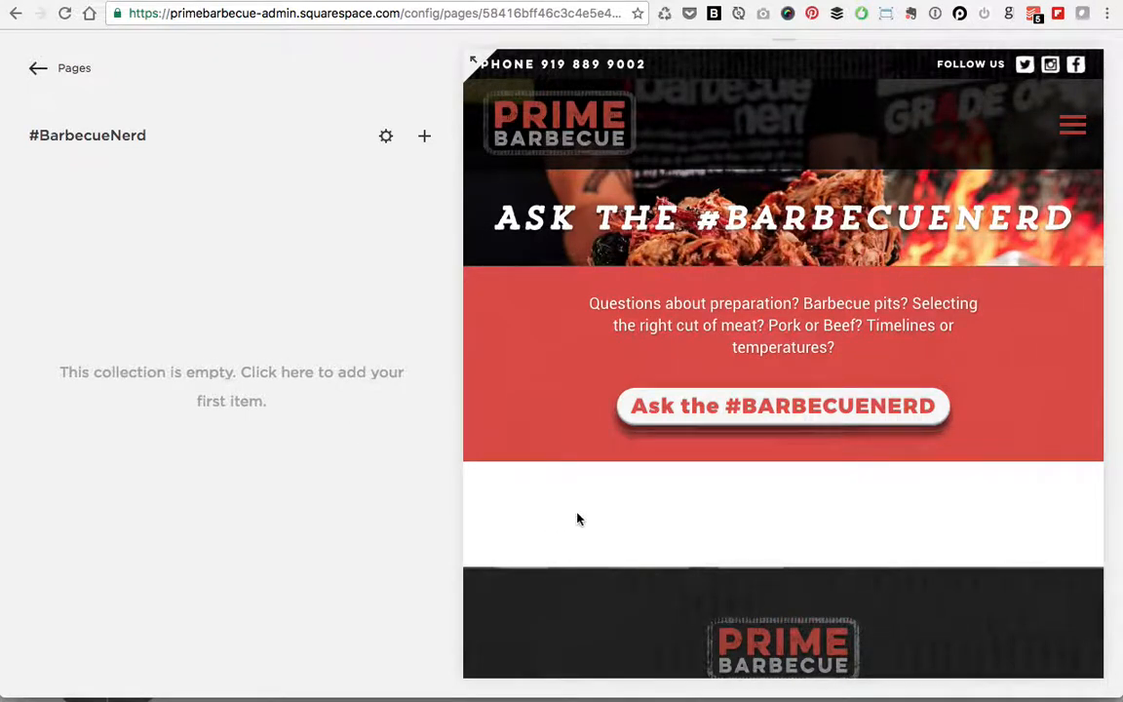
click(472, 59)
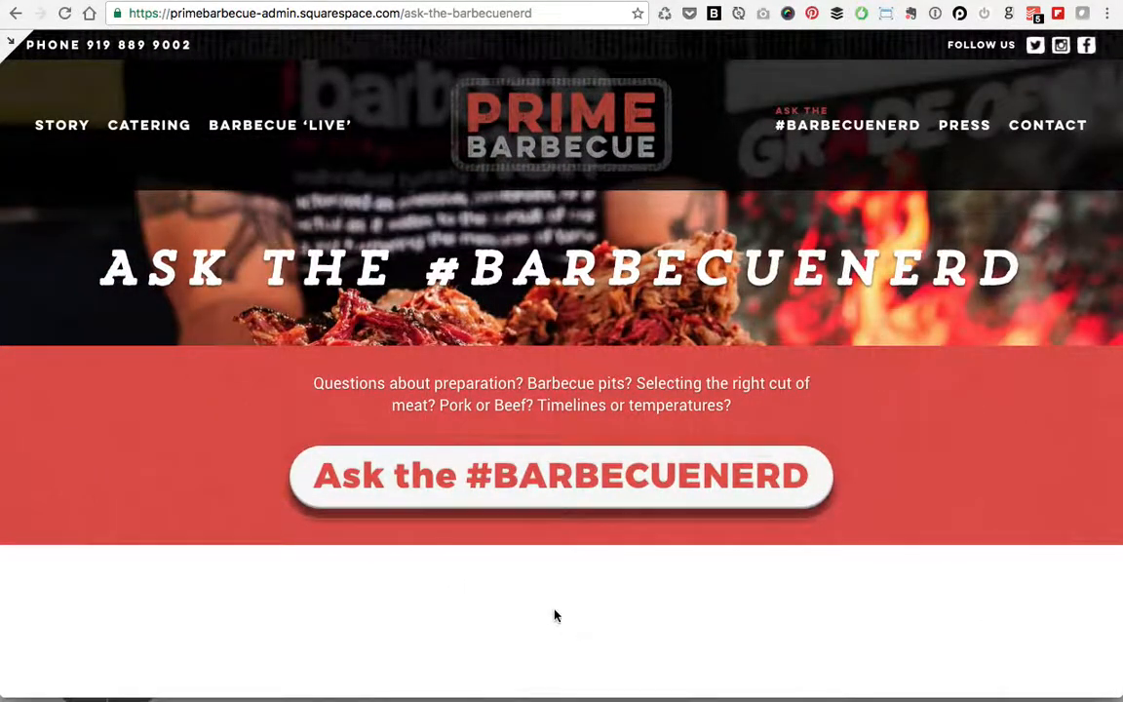
click(14, 39)
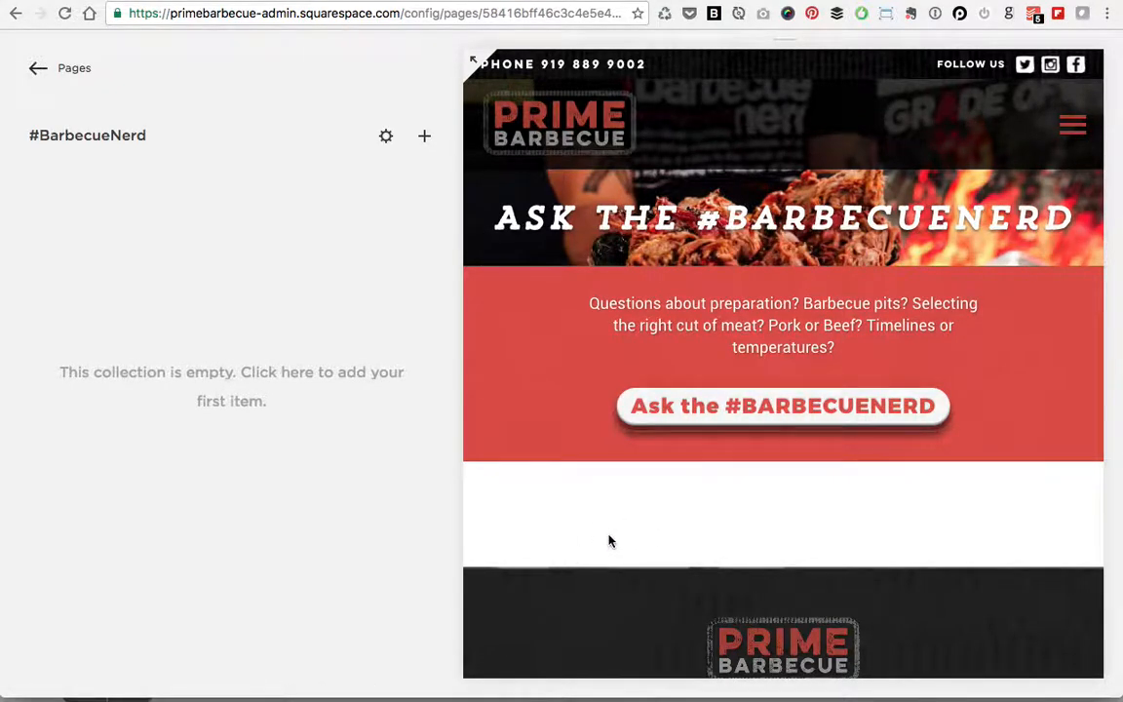
Step: Add a post titled 'What type of plates do you use when spinning them?' and view its author options
click(424, 141)
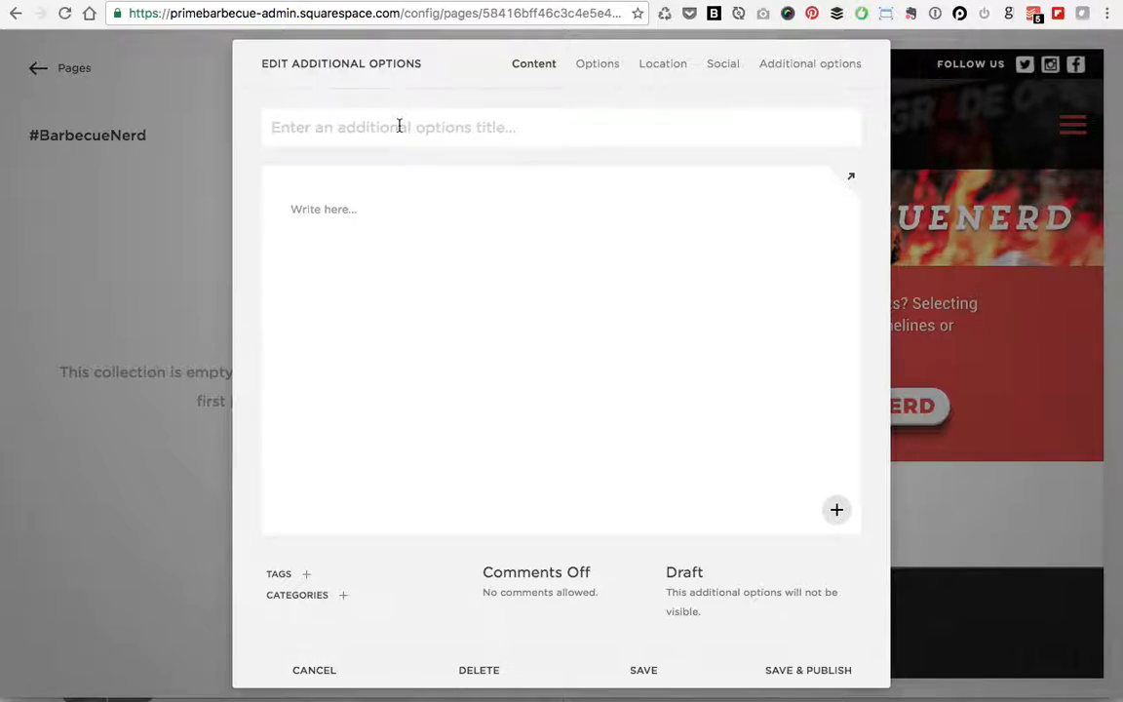
text(Wha)
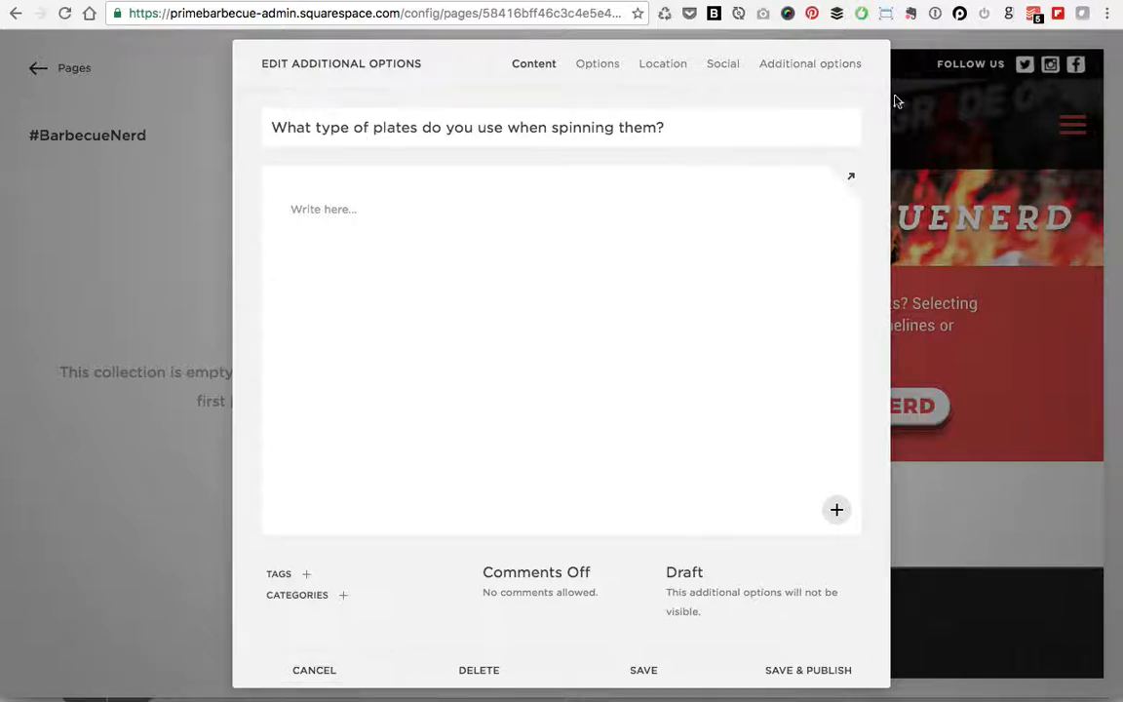
click(840, 66)
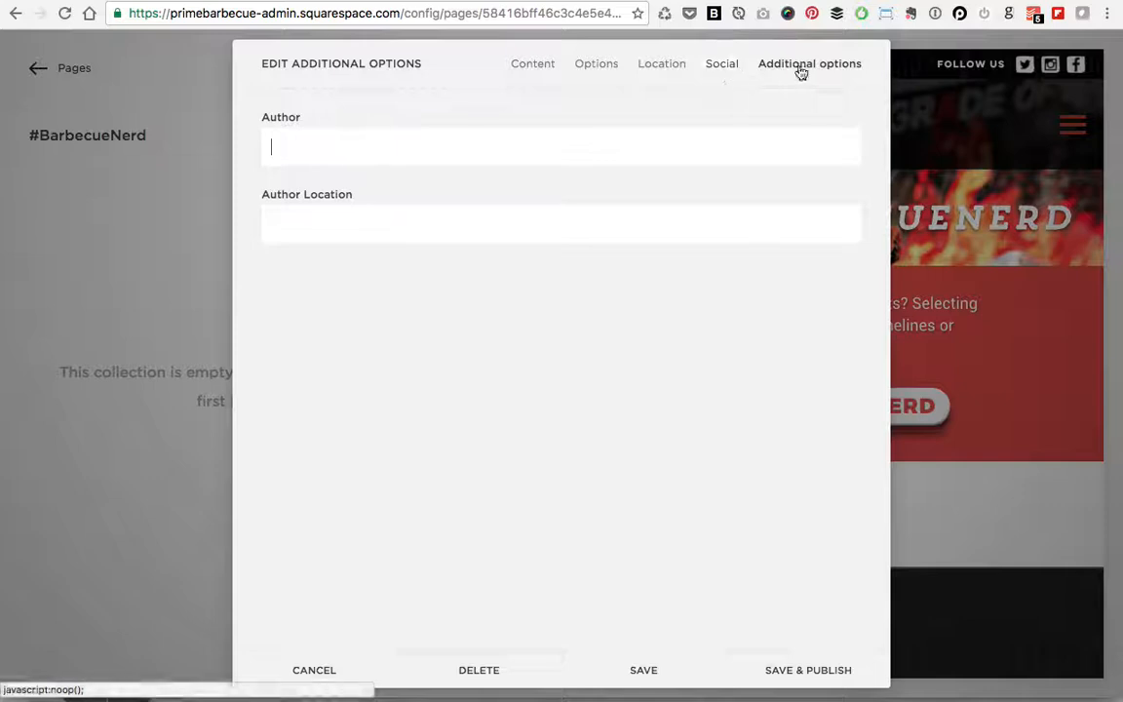
Step: Enter the author's name and the author location Corn Country for the plates question
click(523, 67)
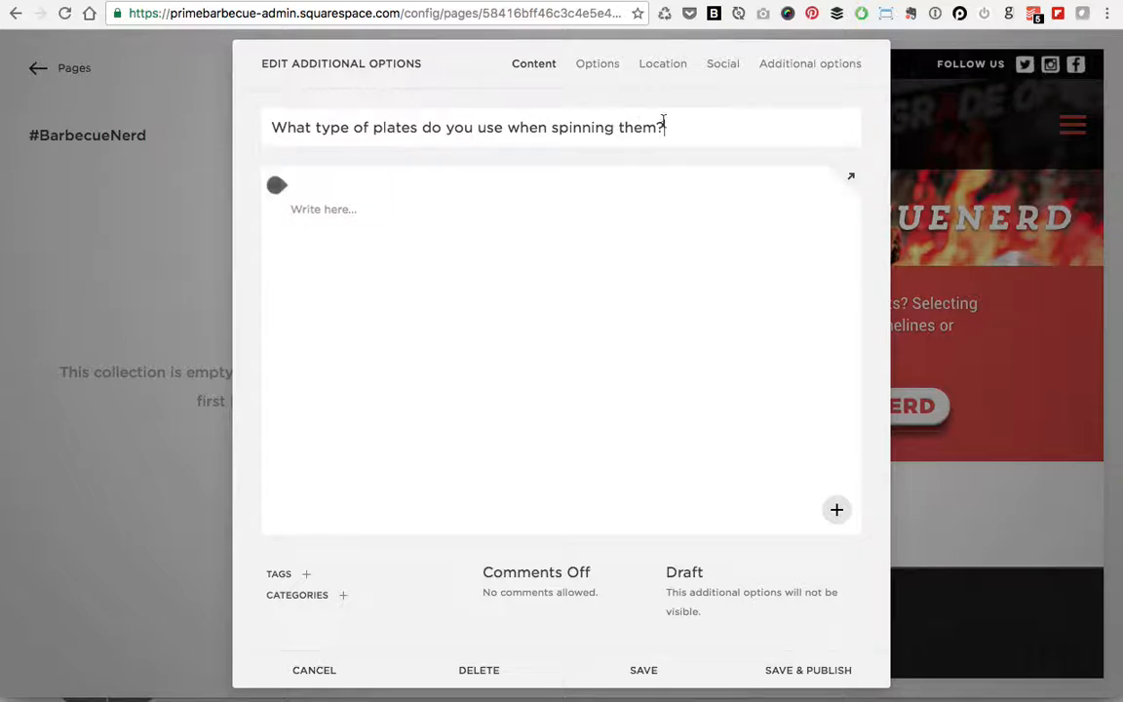
click(832, 71)
click(339, 144)
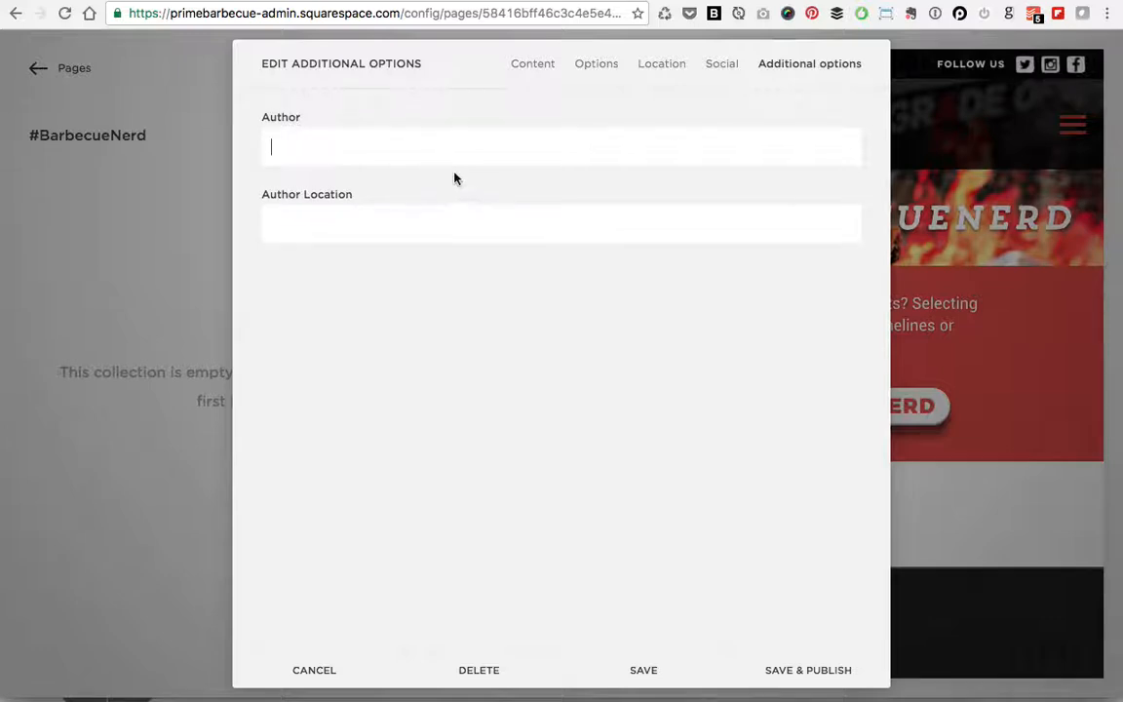
click(344, 152)
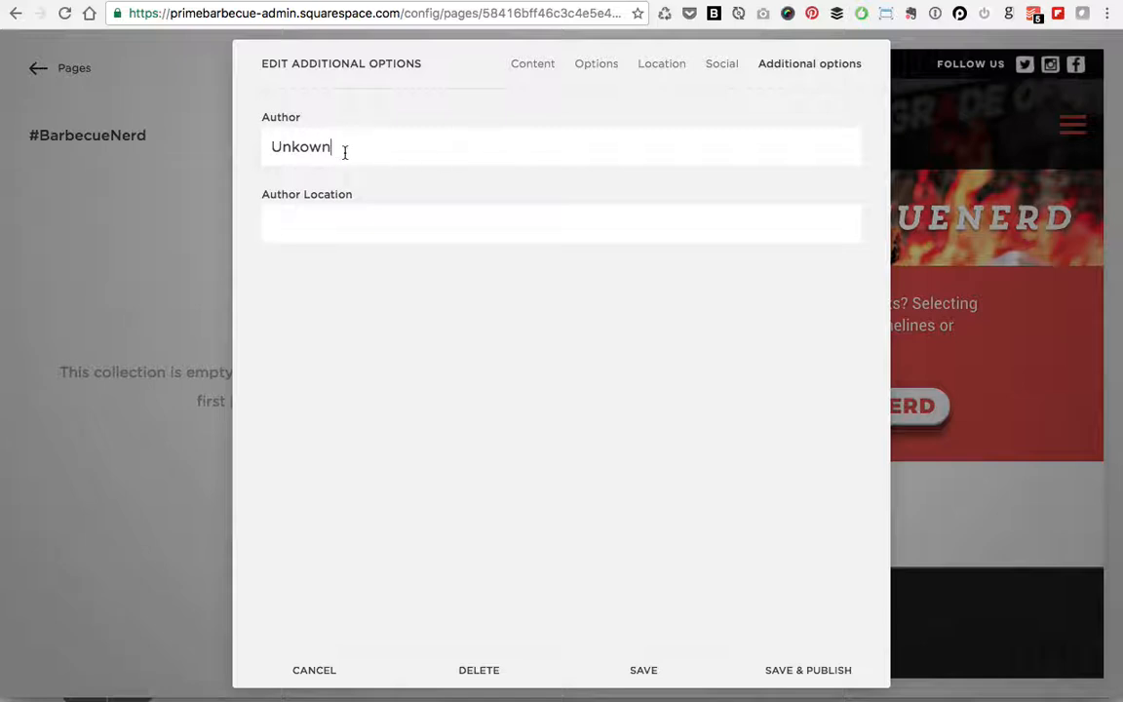
click(324, 227)
text(Corn Country)
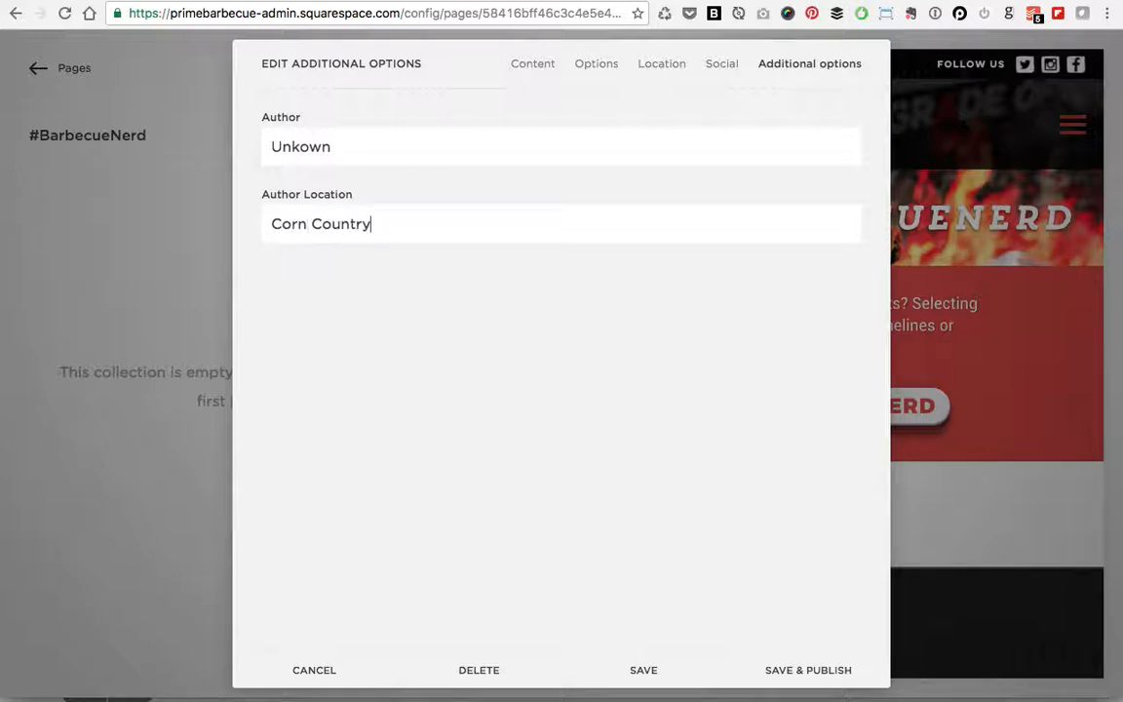
double_click(342, 144)
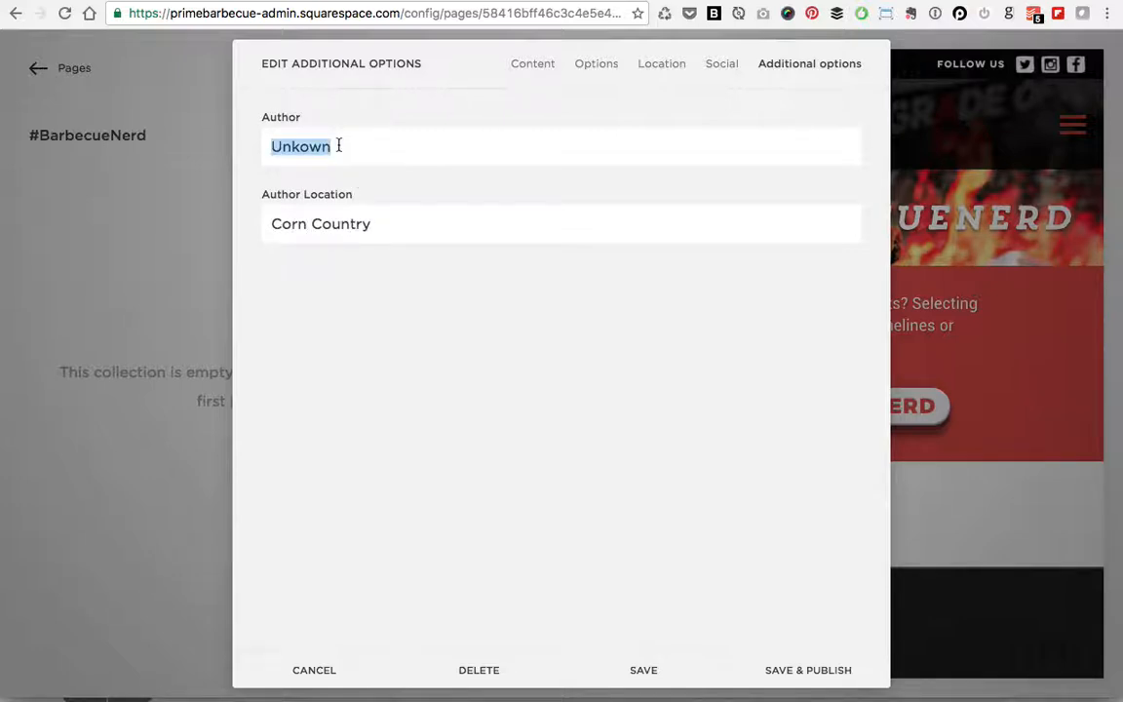
text(John Doe)
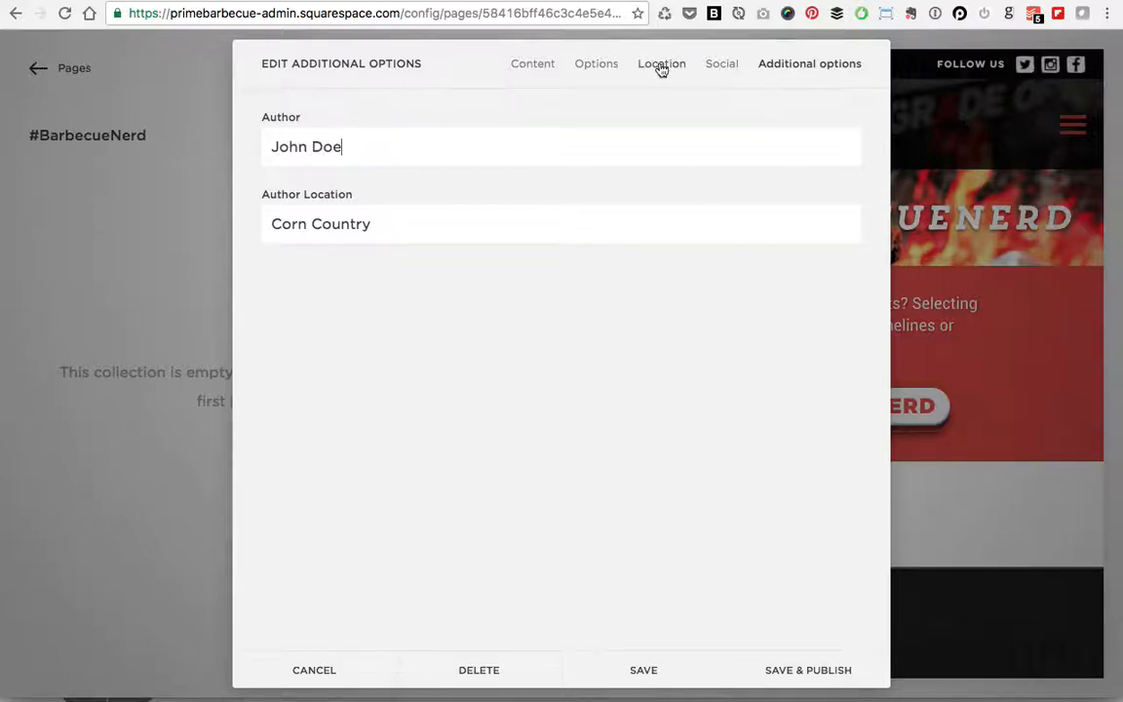
Step: Paste two paragraphs of Lorem ipsum text into the post body on a new line
click(523, 67)
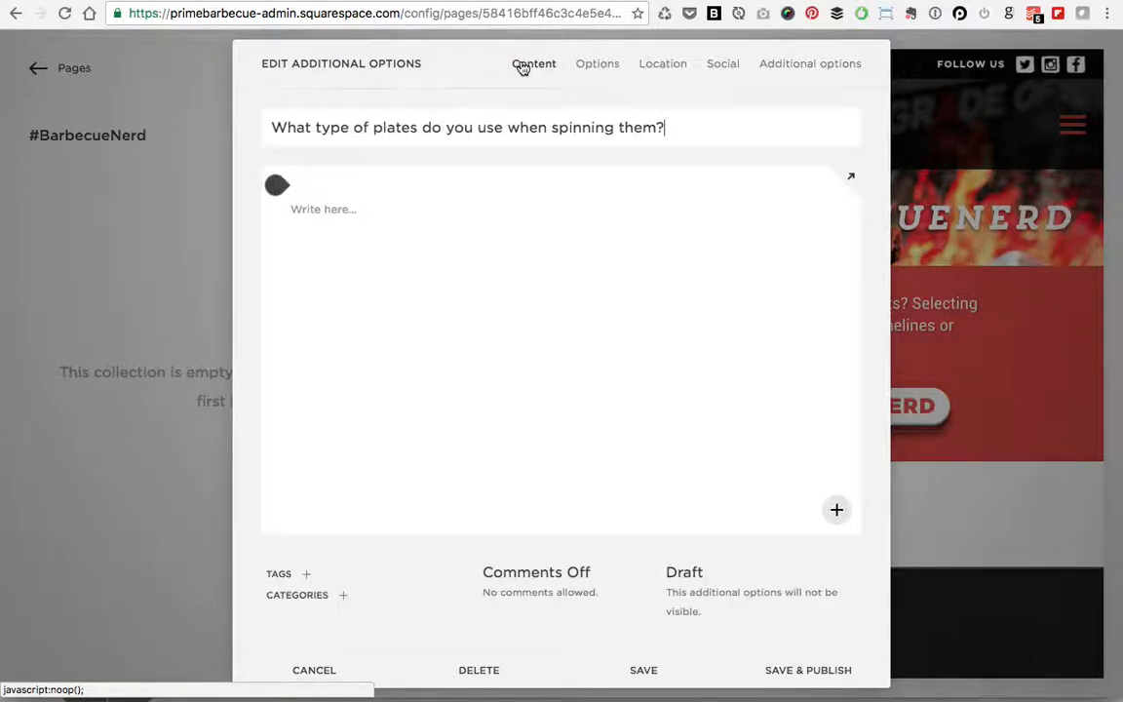
click(788, 70)
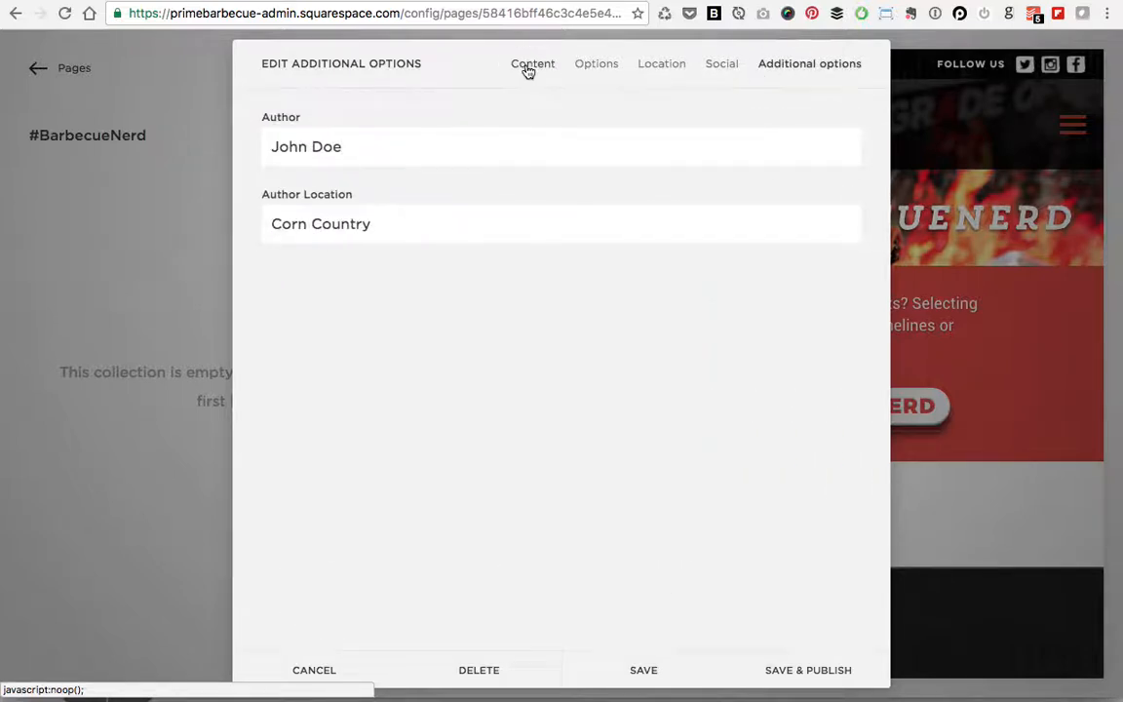
click(527, 69)
click(379, 210)
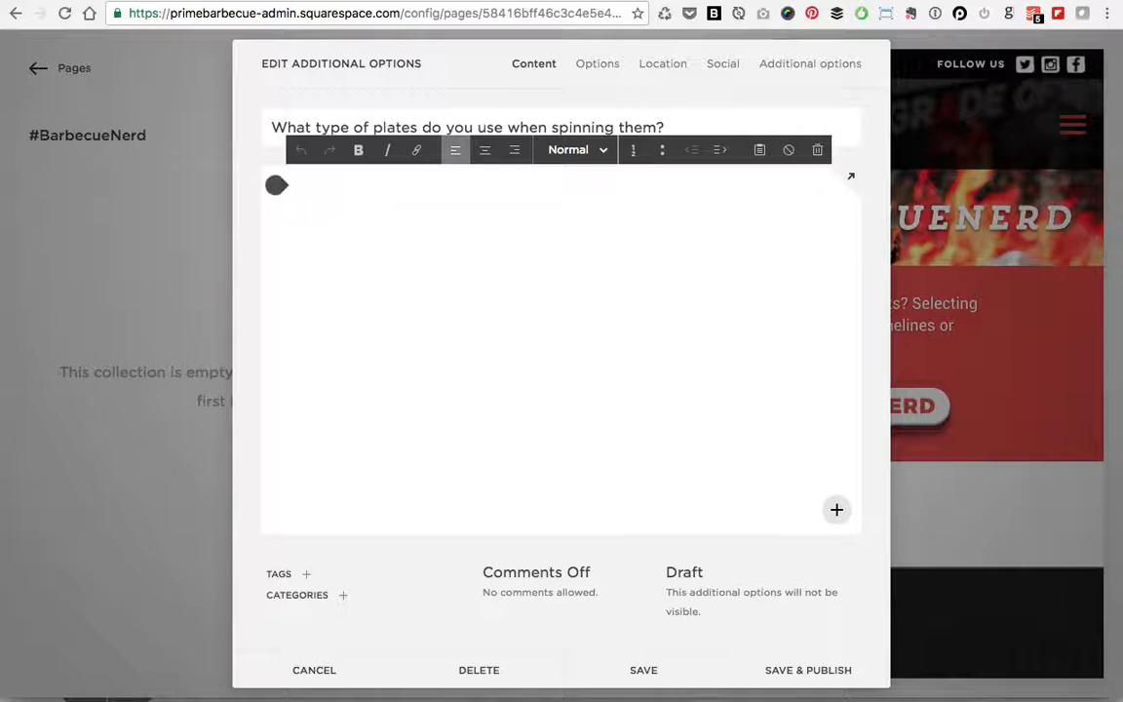
key(Return)
text(Donec ullamcorper nulla non metus auctor fringilla. Donec sed odio dui. Integer posuere erat a ante venenatis dapibus posuere velit aliquet. Duis mollis, est non commodo luctus, nisi erat porttitor ligula, eget lacinia odio sem nec elit. Lorem ipsum dolor sit amet, consectetur adipiscing elit. Maecenas faucibus mollis interdum. Cum sociis natoque penatibus et magnis dis parturient montes, nascetur ridiculus mus. Nullam quis risus eget urna mollis ornare vel eu leo.)
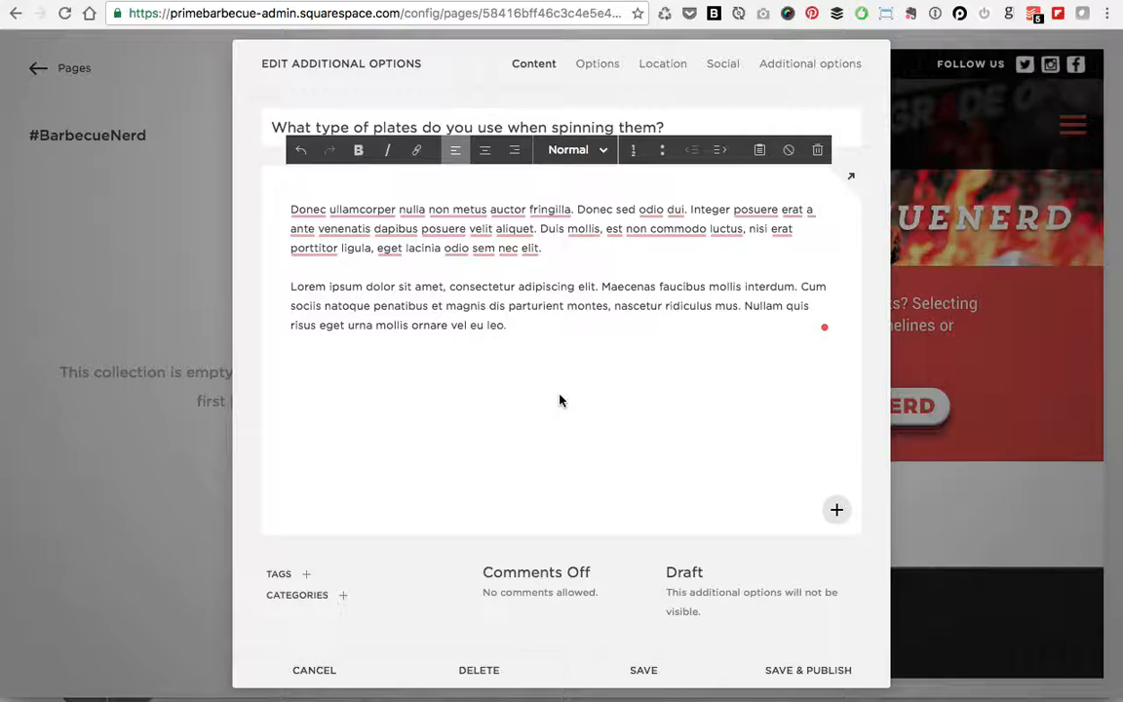
Step: Create a new category named Service and assign it to the post
click(344, 601)
click(366, 560)
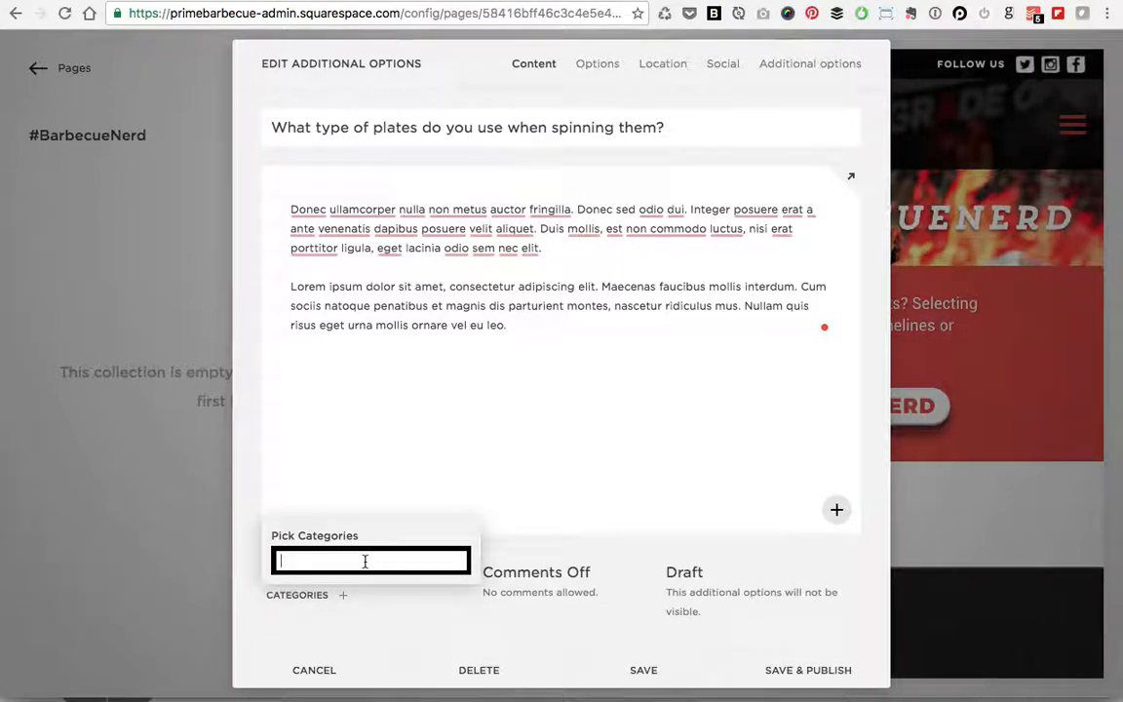
text(Service)
click(383, 609)
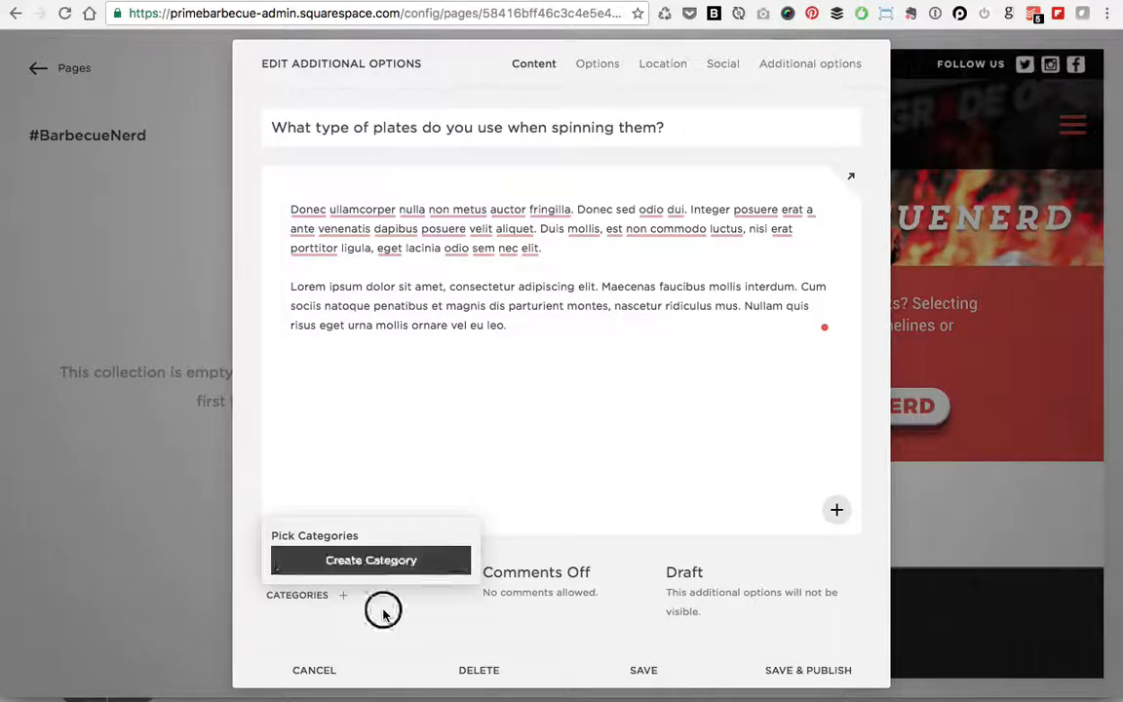
click(342, 595)
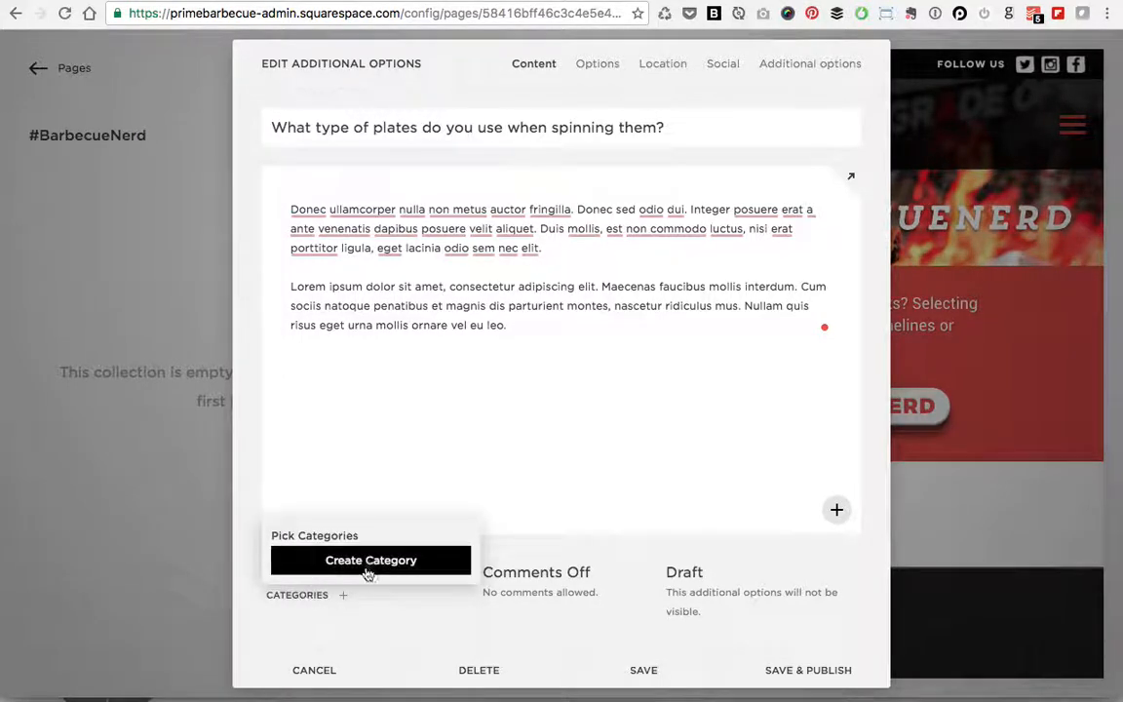
click(341, 560)
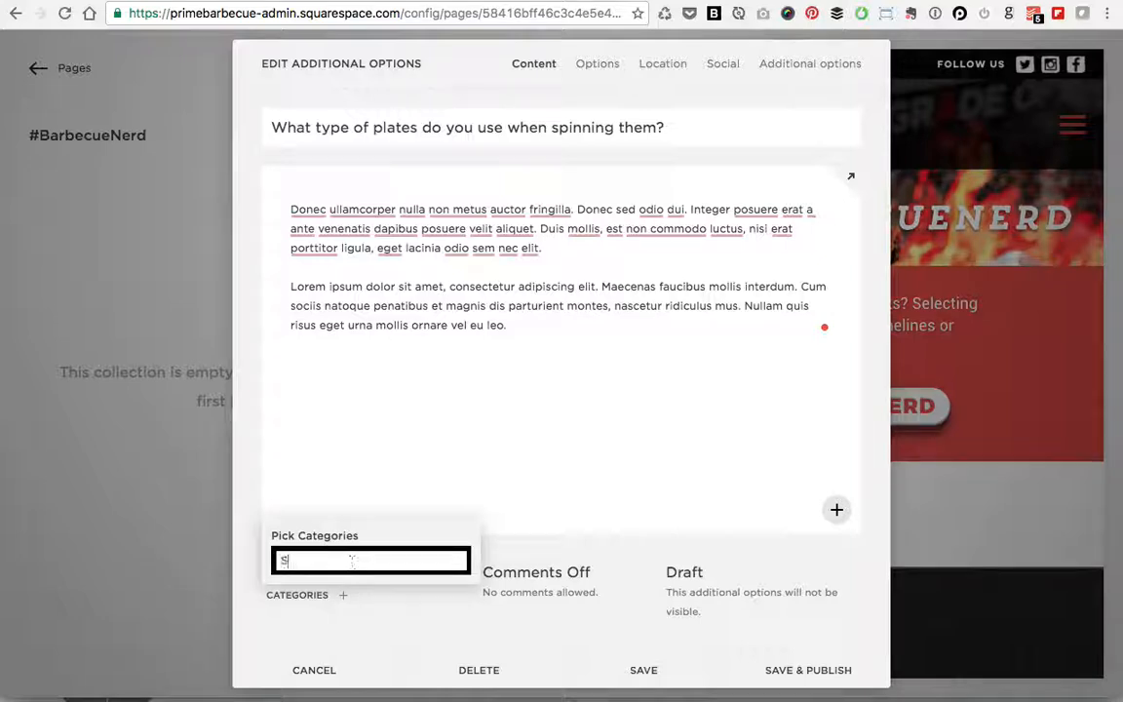
text(Service)
key(Return)
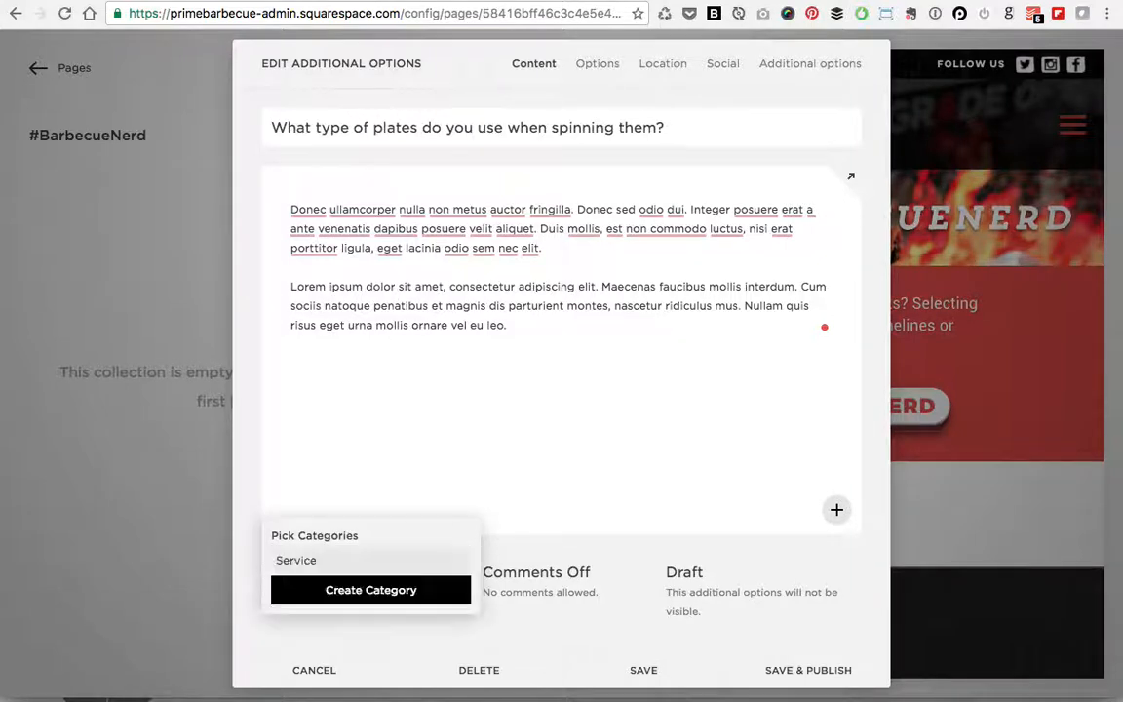
click(388, 639)
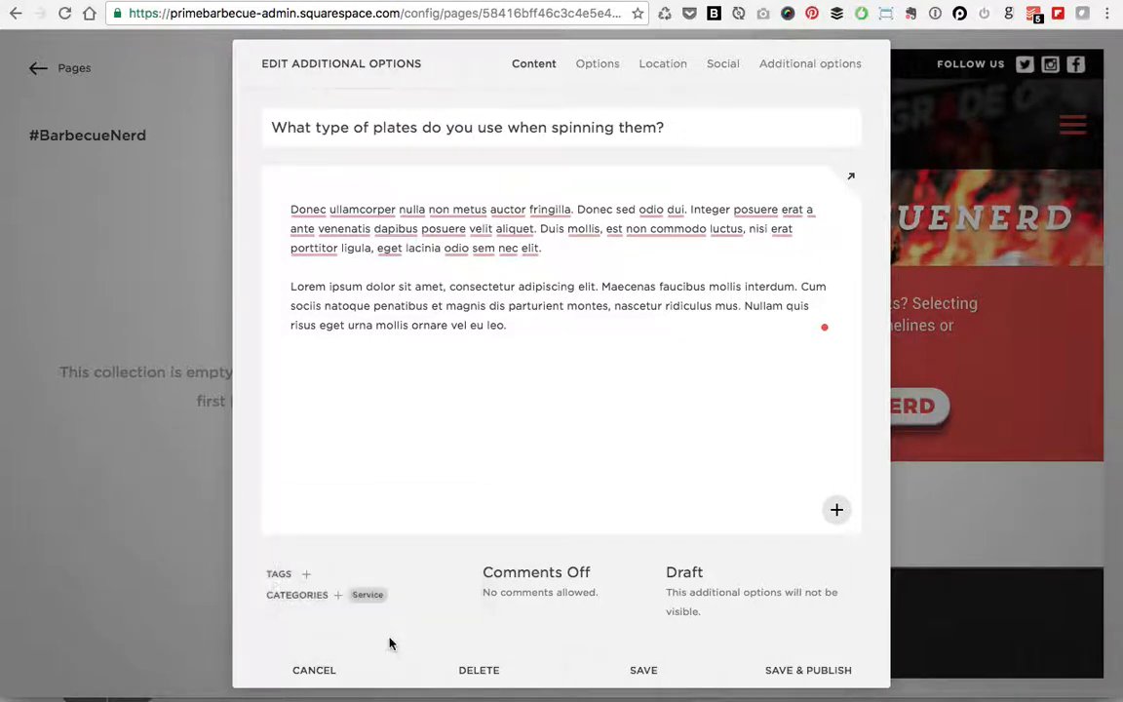
Step: Tag the post with Plates
click(306, 575)
click(341, 539)
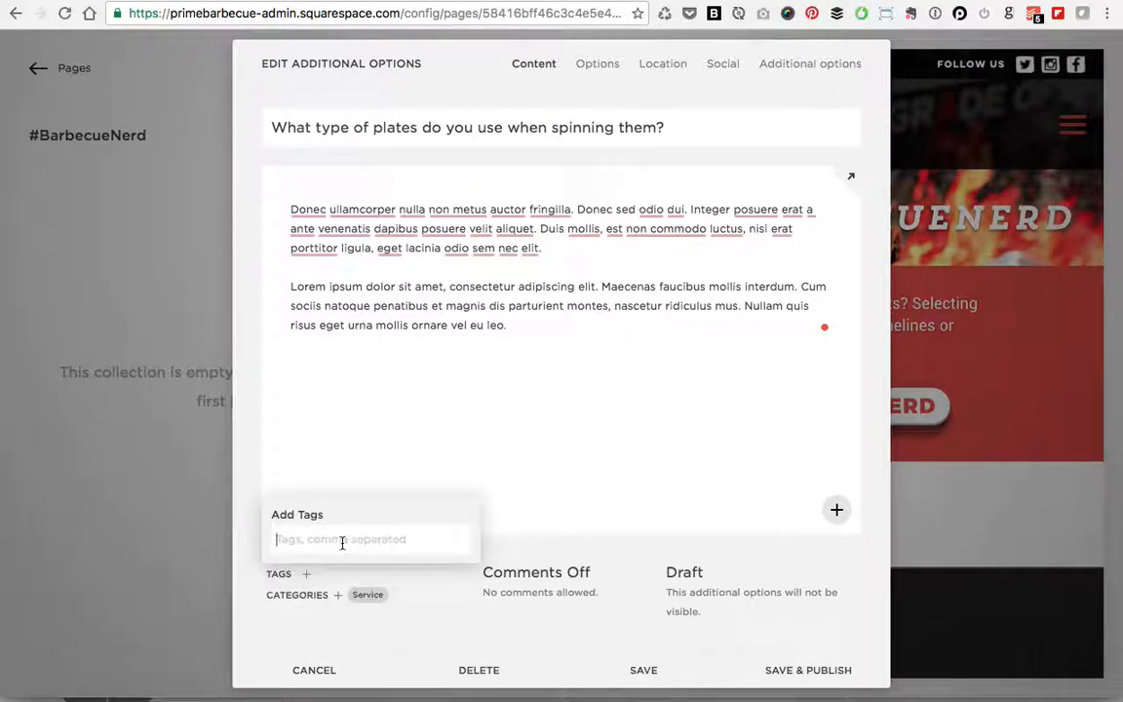
text(Plates)
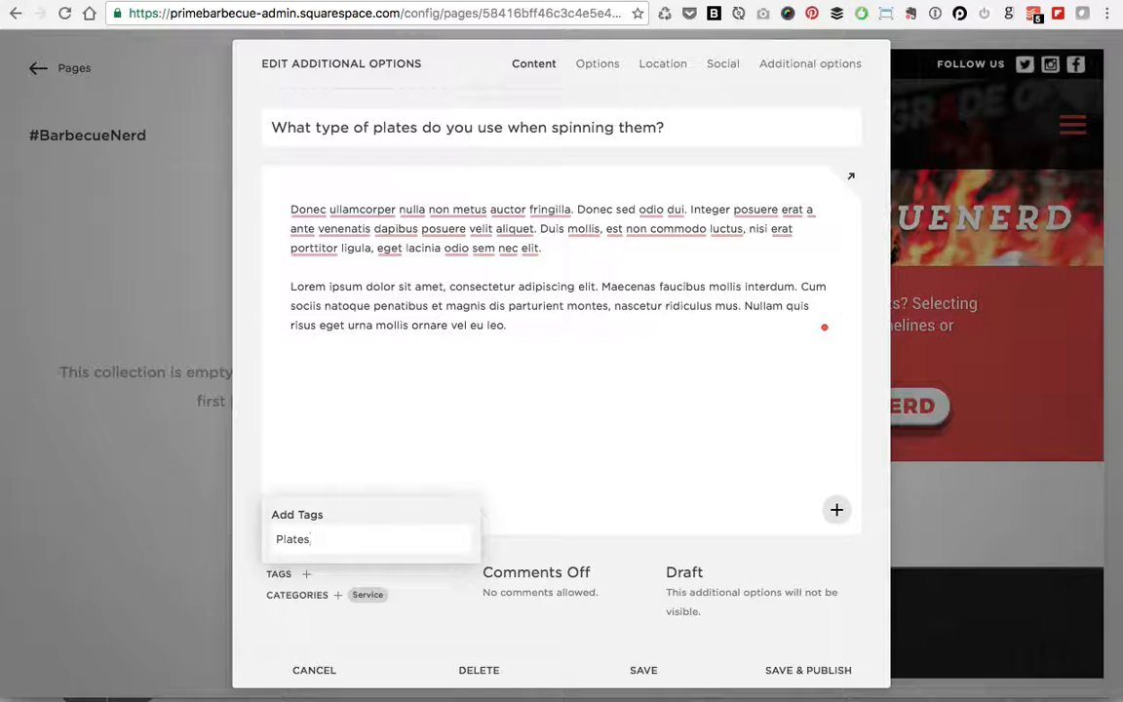
key(Return)
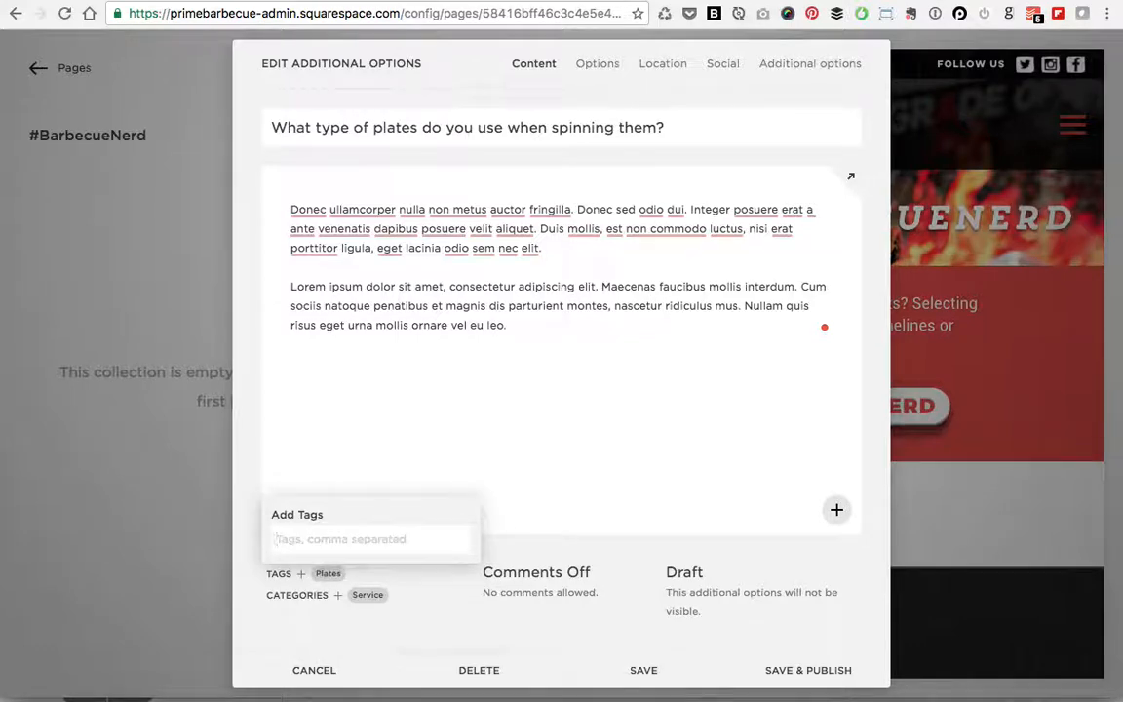
click(407, 629)
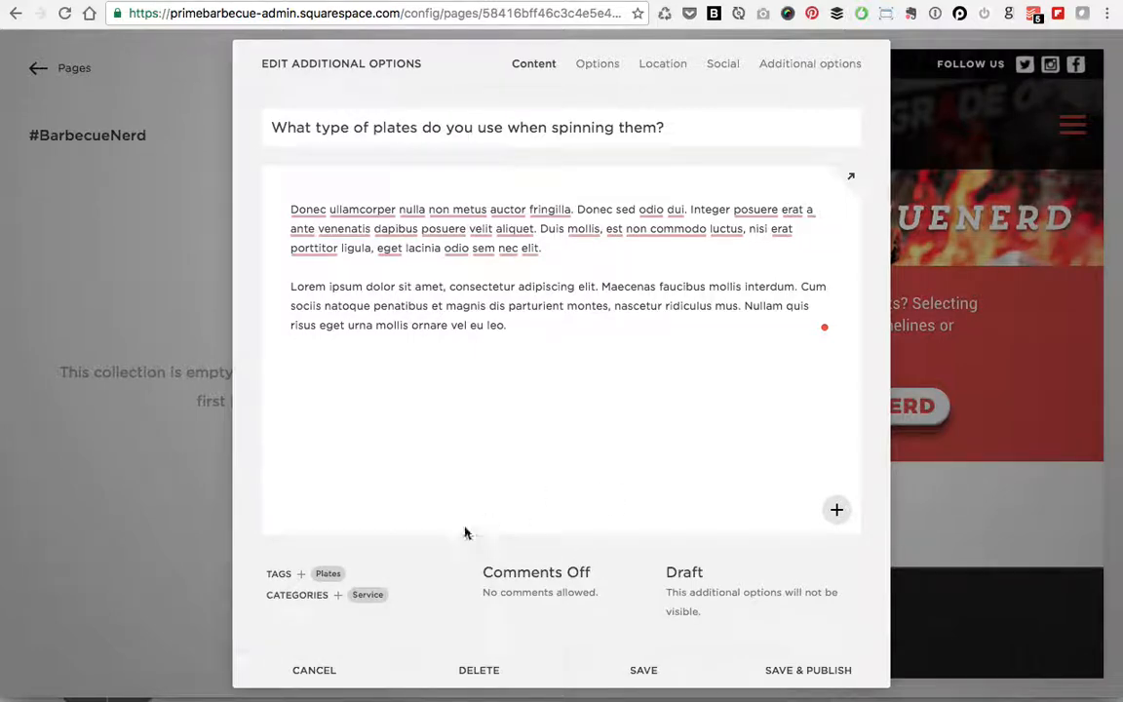
Step: Save and publish the plates question, then scroll down the preview to see it
click(811, 675)
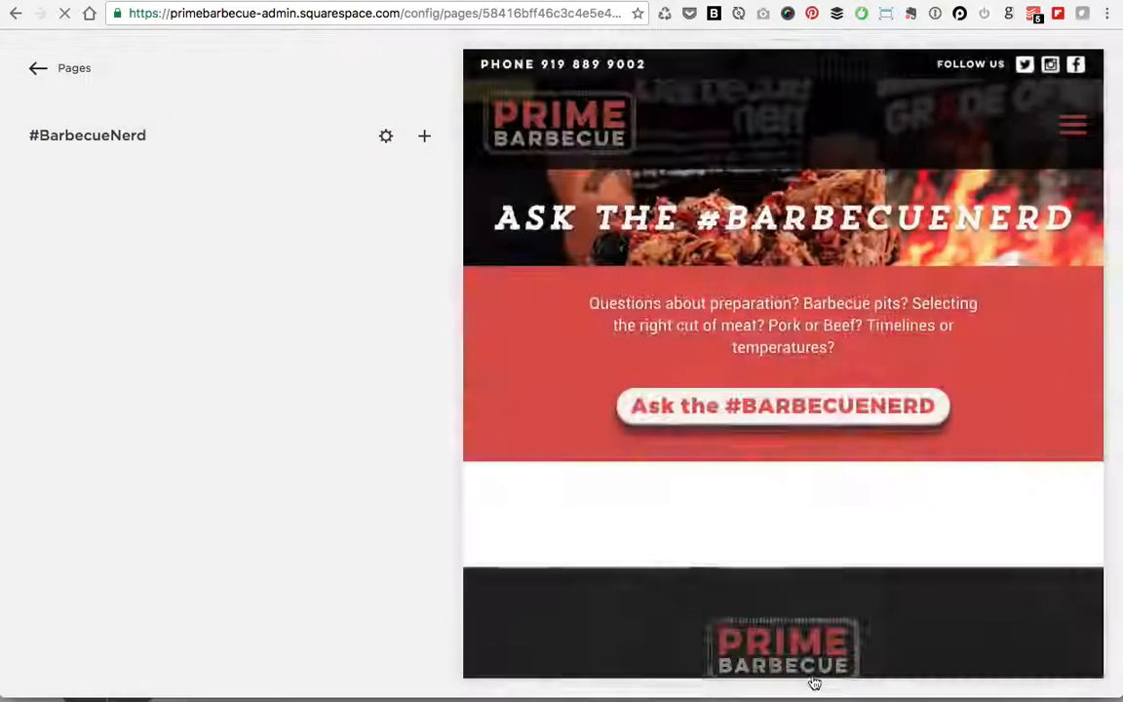
scroll(826, 558, down, 5)
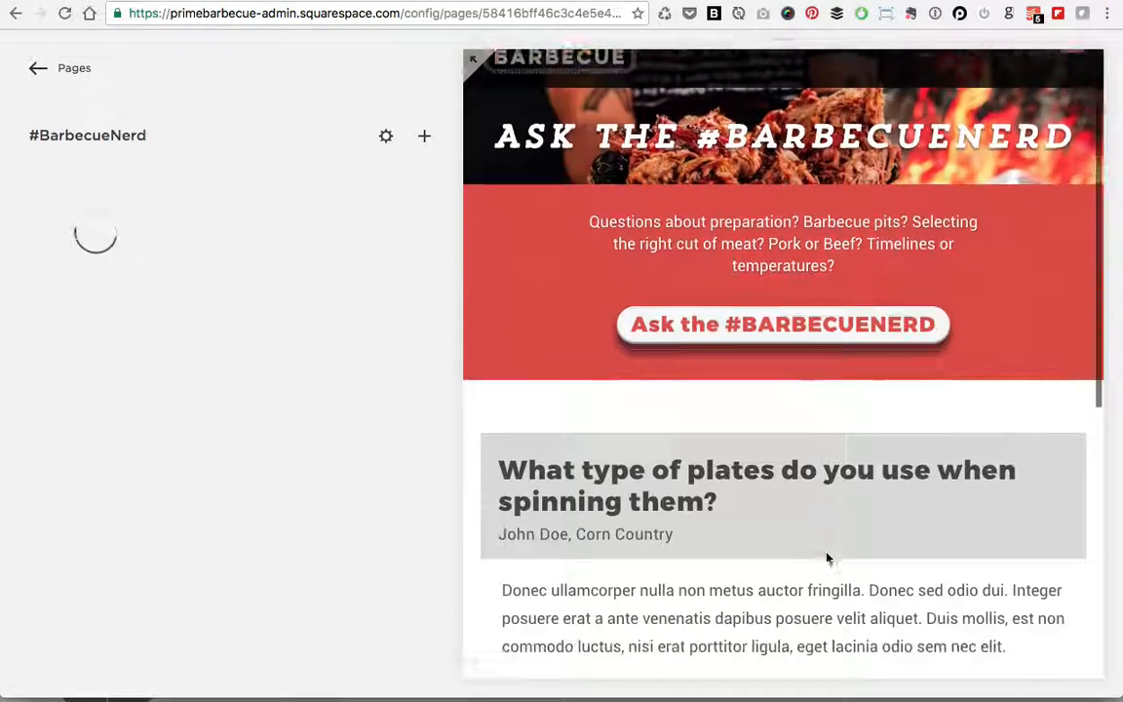
scroll(827, 552, down, 2)
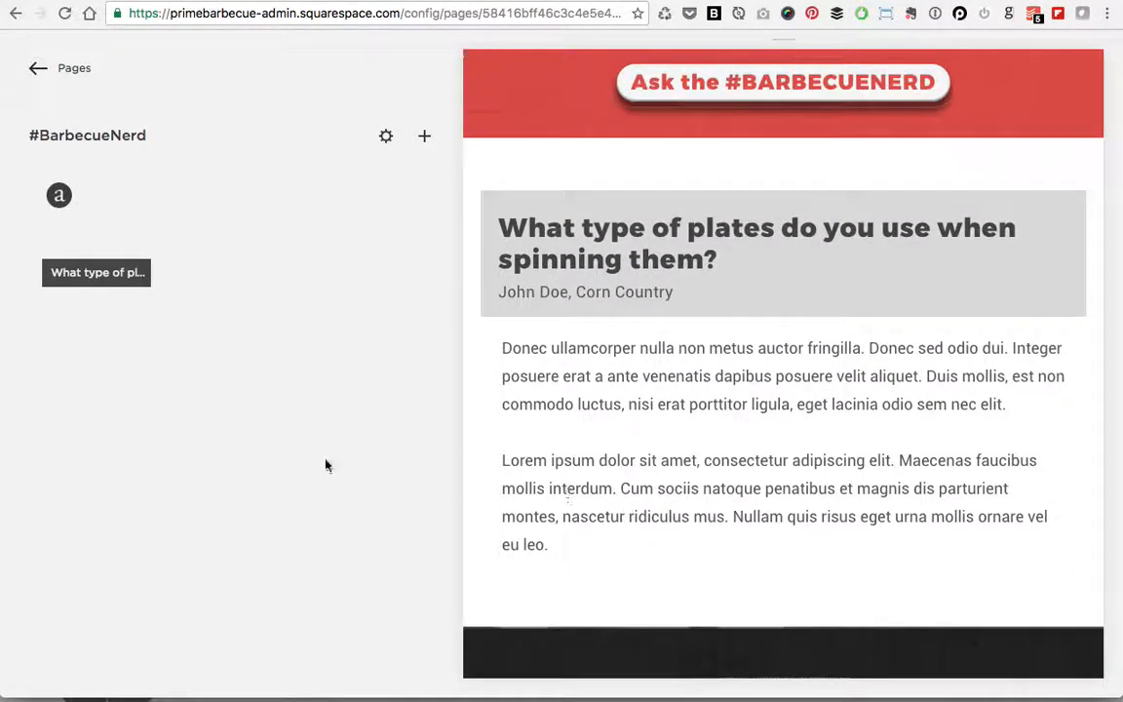
Step: Add a new #BarbecueNerd post titled 'How many licks does it take to get to the center of a brisket?'
click(425, 138)
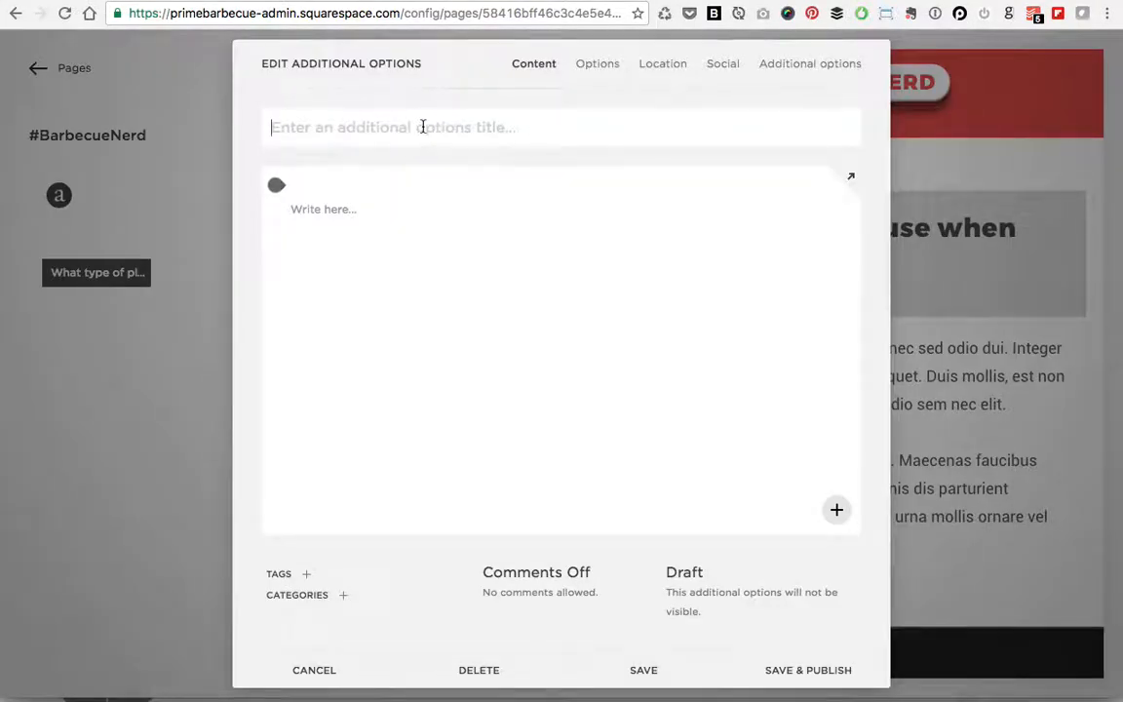
text(How many )
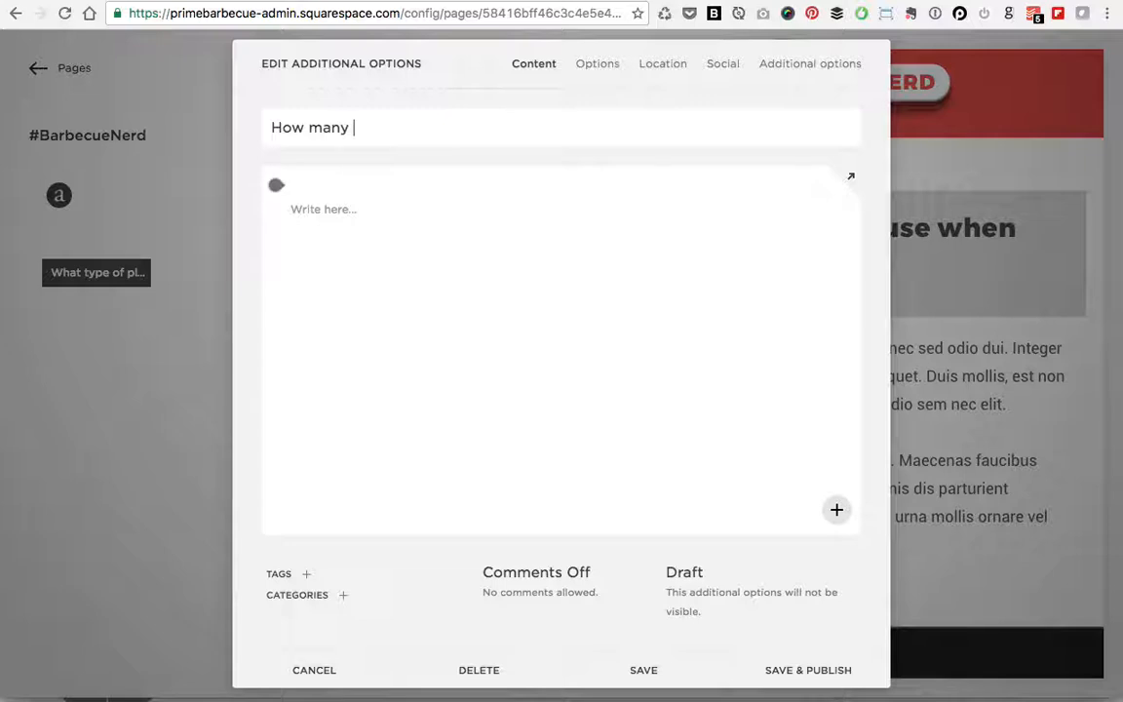
text(licks does)
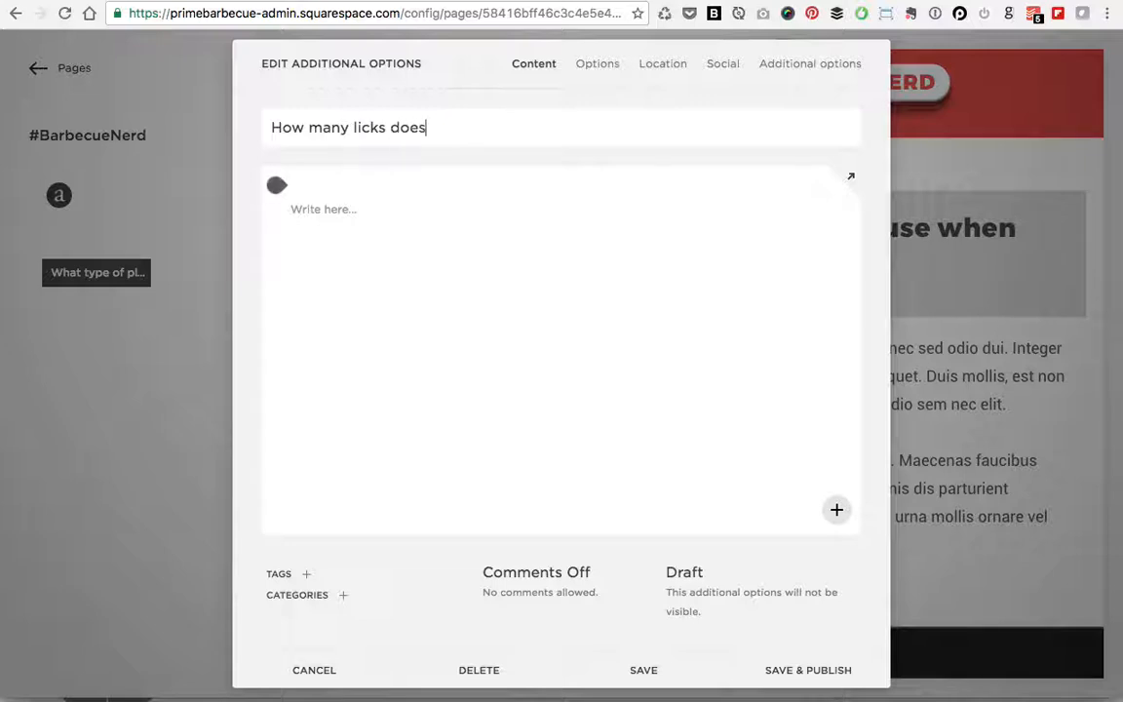
text( it take t)
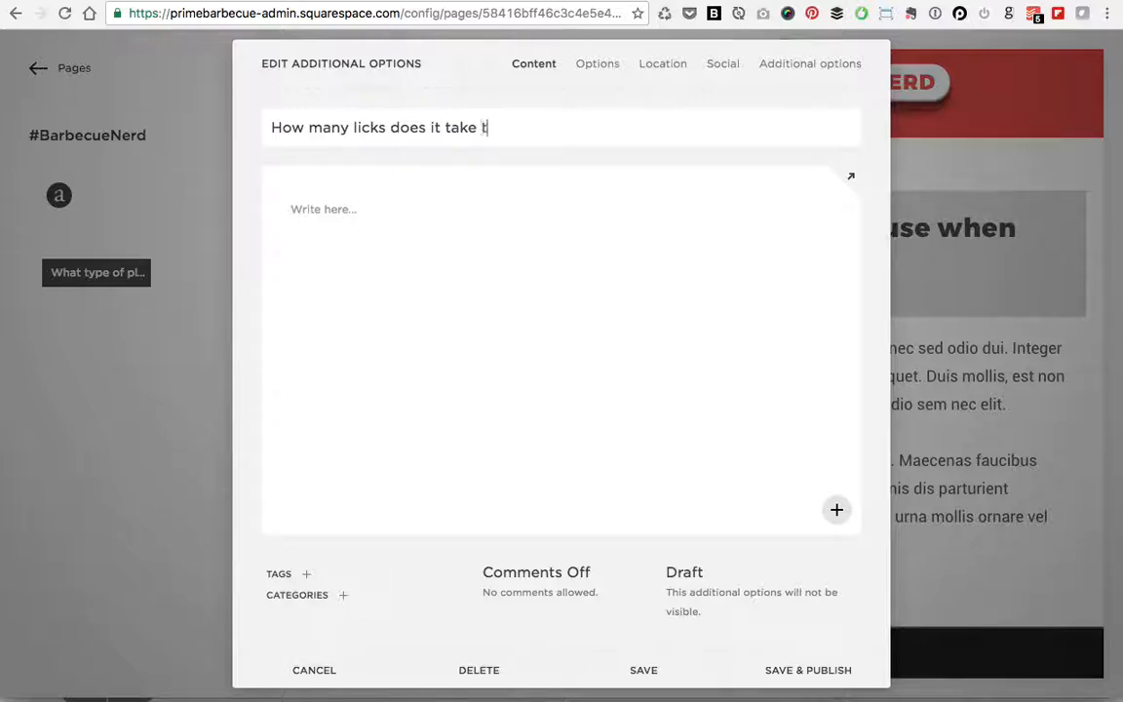
text(o get to the)
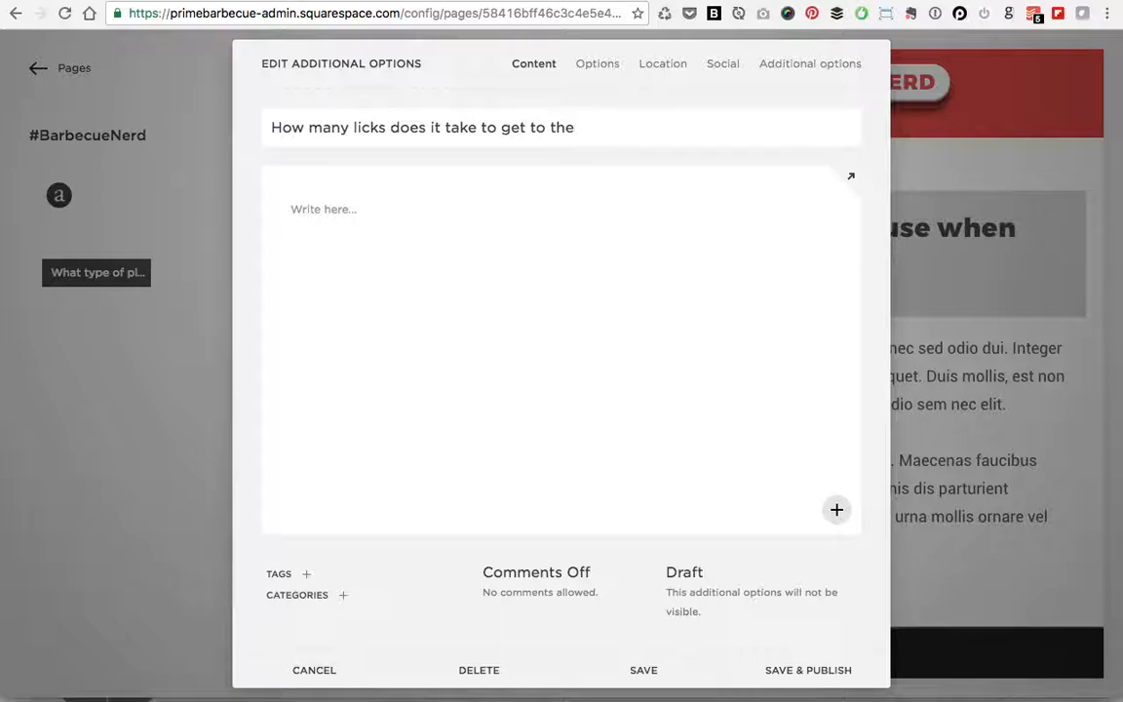
text(center of a bris)
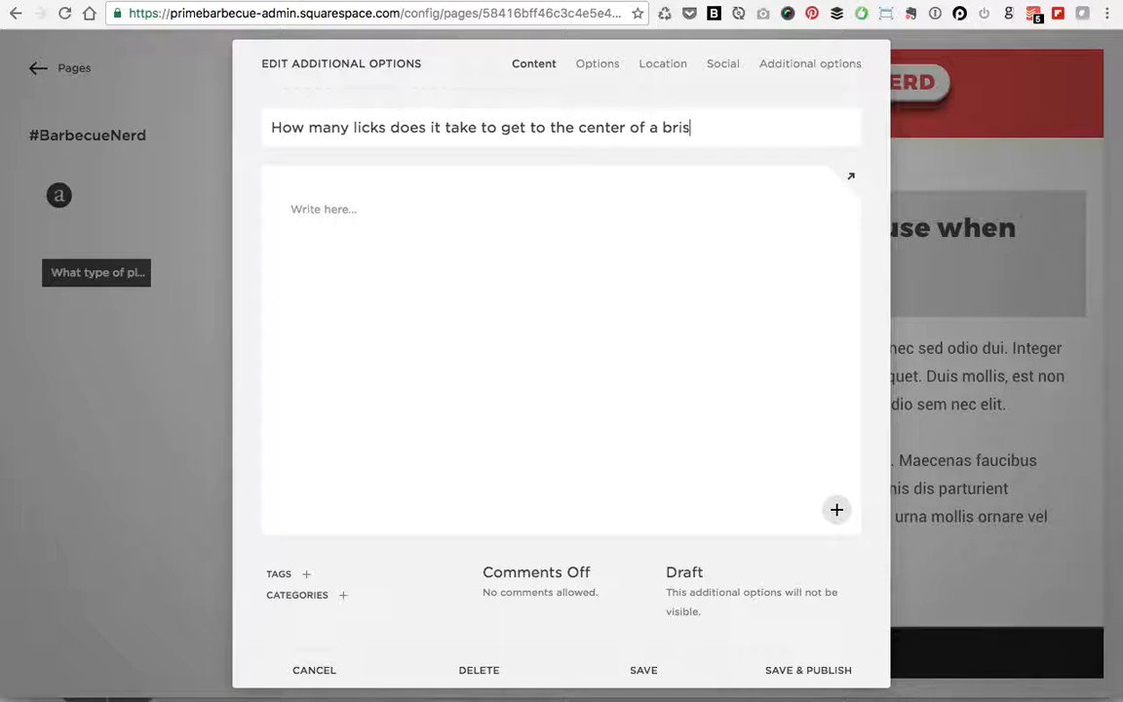
text(ket?)
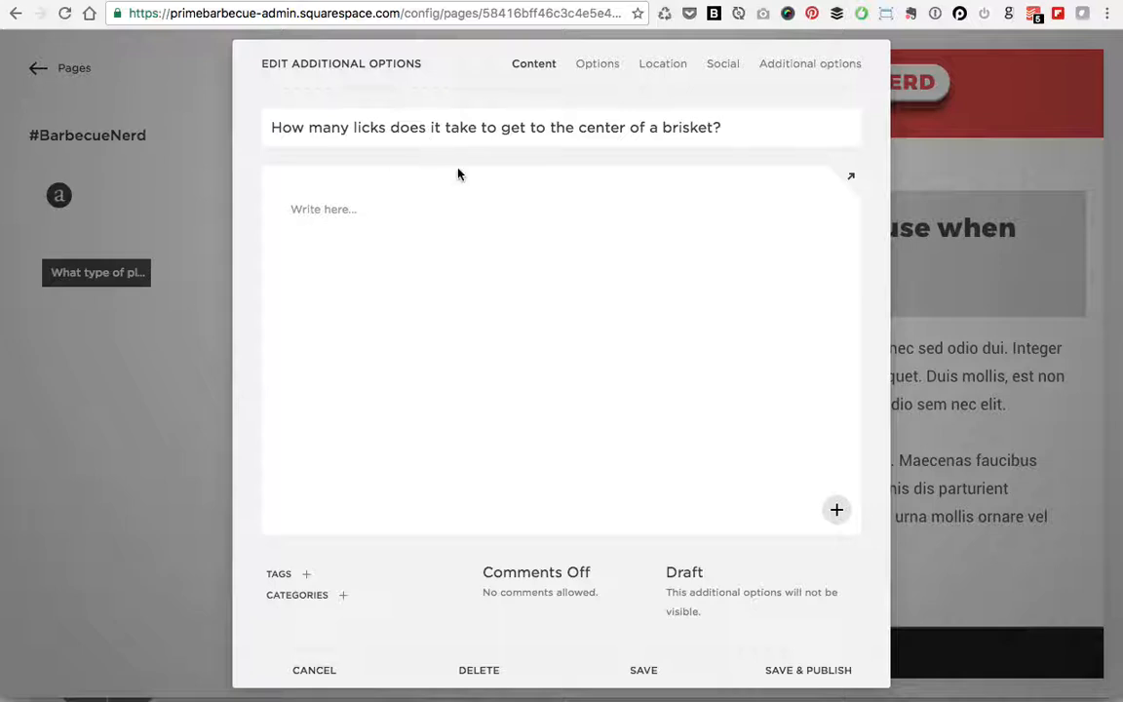
click(804, 65)
Step: Enter the author's name and the author location Ohio for the brisket question
click(409, 146)
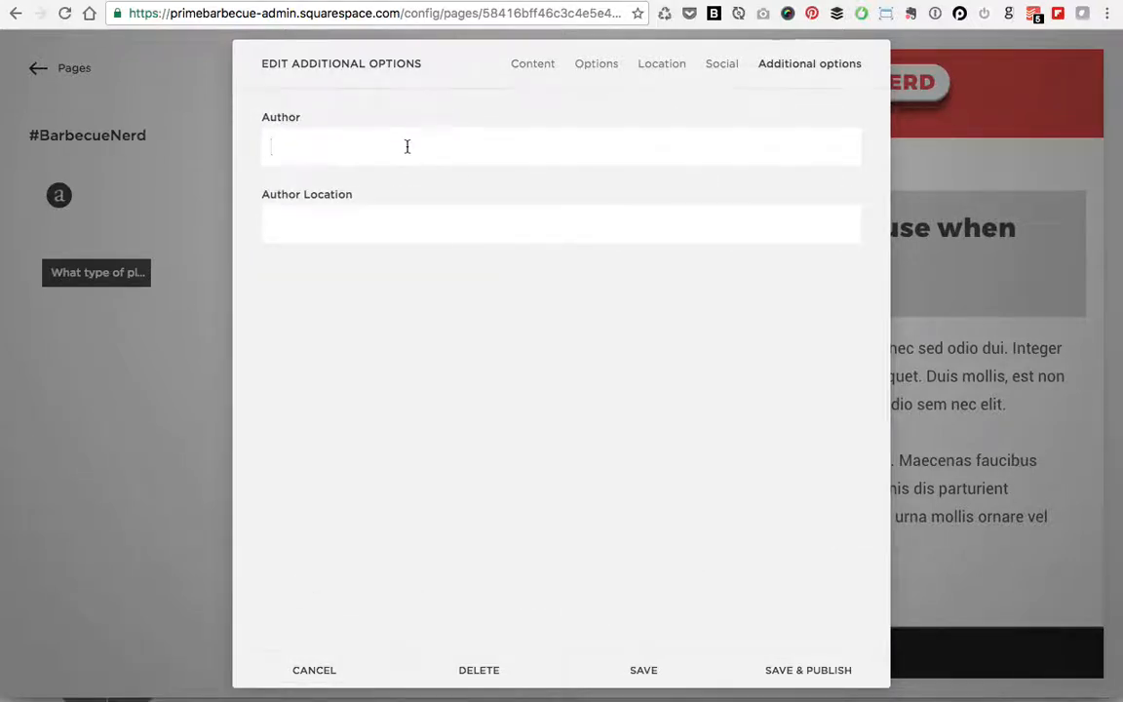
text(Jane )
text(Doe)
text(Ohio)
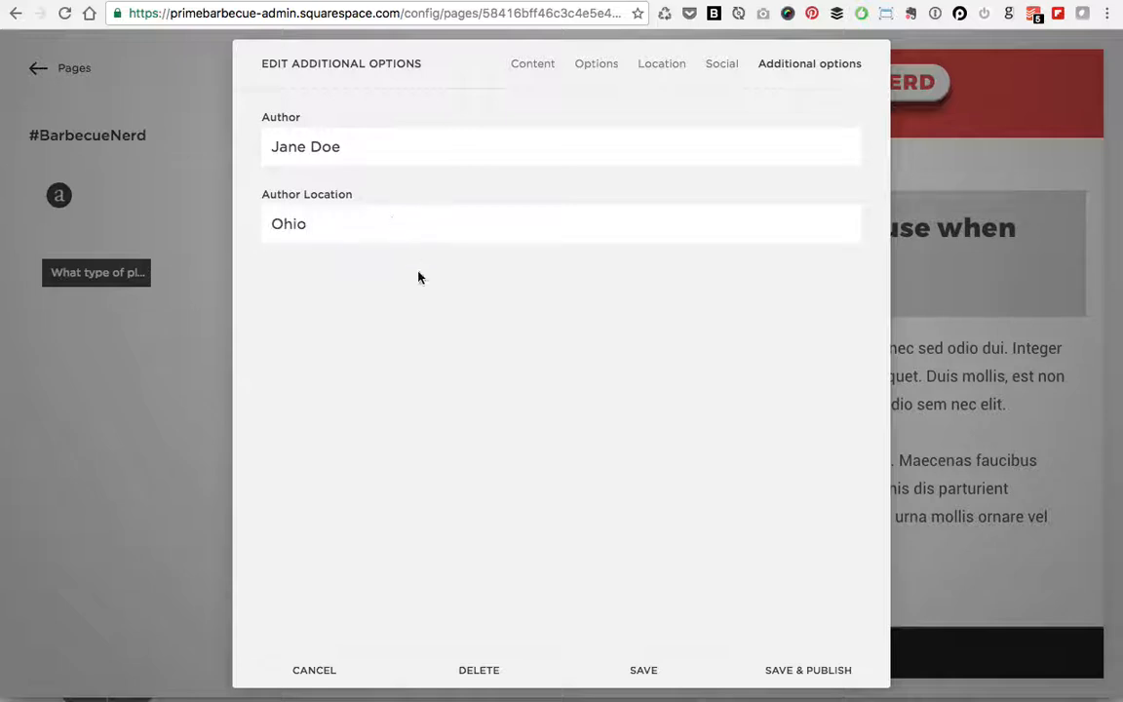
click(532, 63)
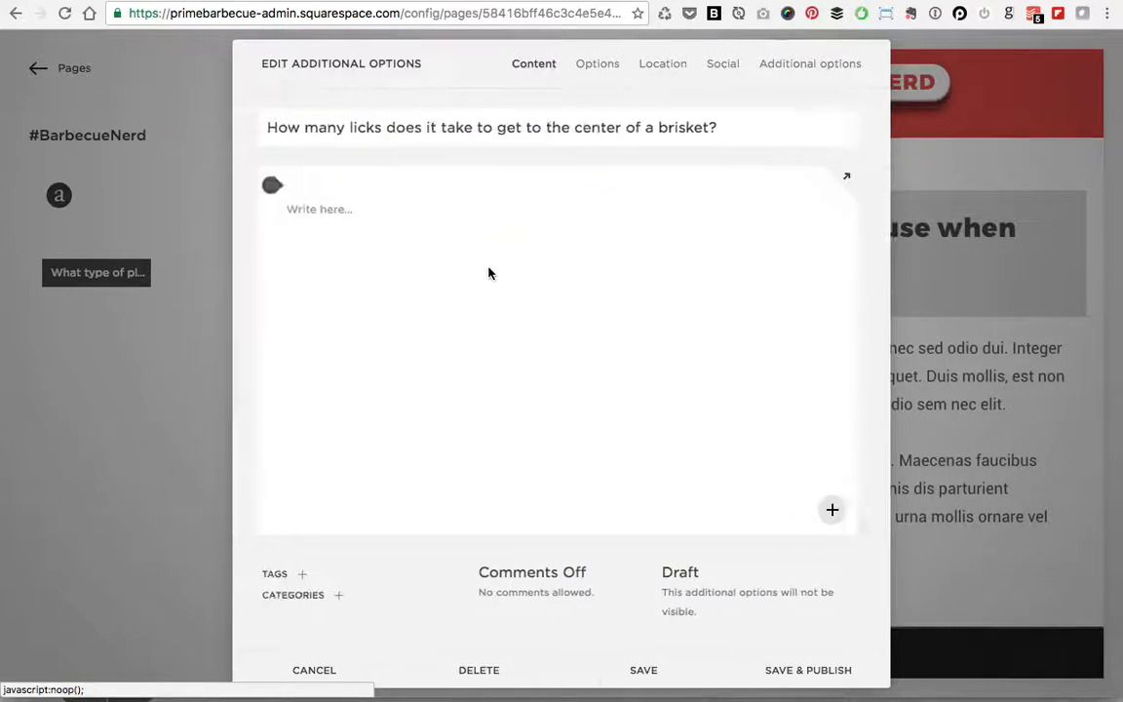
Step: Paste the two Lorem ipsum paragraphs into the brisket question's body
click(447, 218)
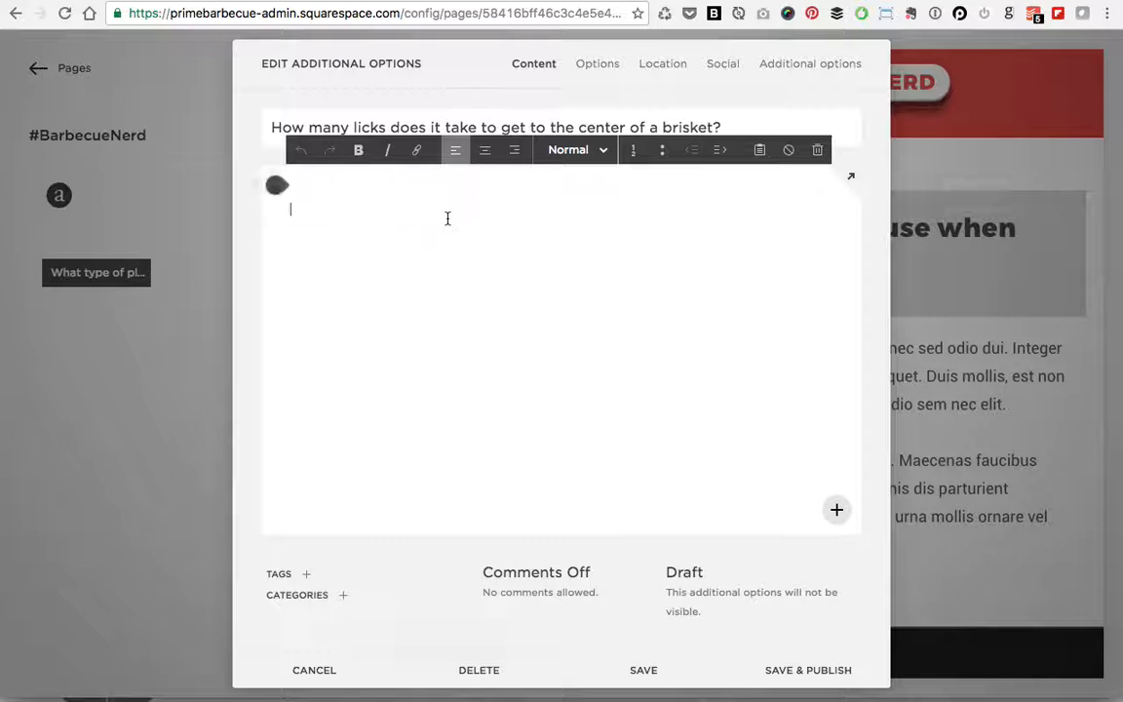
text(Let me )
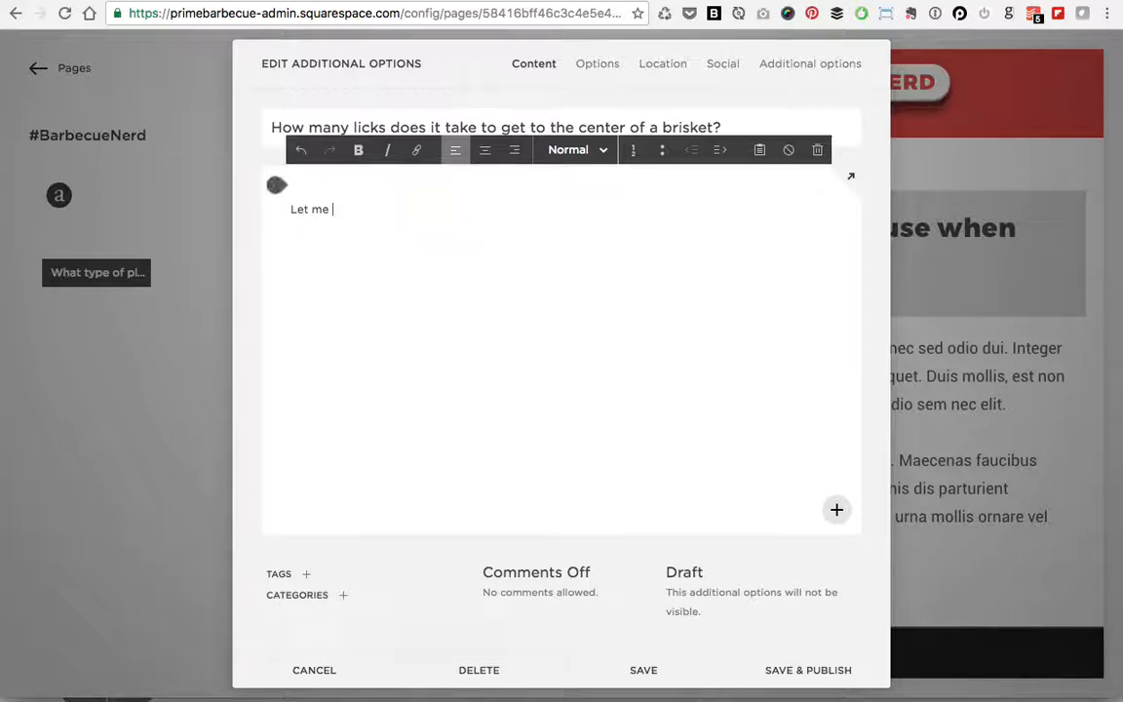
text(try)
key(BackSpace)
key(BackSpace)
key(BackSpace)
key(BackSpace)
key(BackSpace)
key(BackSpace)
key(BackSpace)
key(BackSpace)
key(BackSpace)
key(BackSpace)
key(BackSpace)
text(Donec ullamcorper nulla non metus auctor fringilla. Donec sed odio dui. Integer posuere erat a ante venenatis dapibus posuere velit aliquet. Duis mollis, est non commodo luctus, nisi erat porttitor ligula, eget lacinia odio sem nec elit. Lorem ipsum dolor sit amet, consectetur adipiscing elit. Maecenas faucibus mollis interdum. Cum sociis natoque penatibus et magnis dis parturient montes, nascetur ridiculus mus. Nullam quis risus eget urna mollis ornare vel eu leo.)
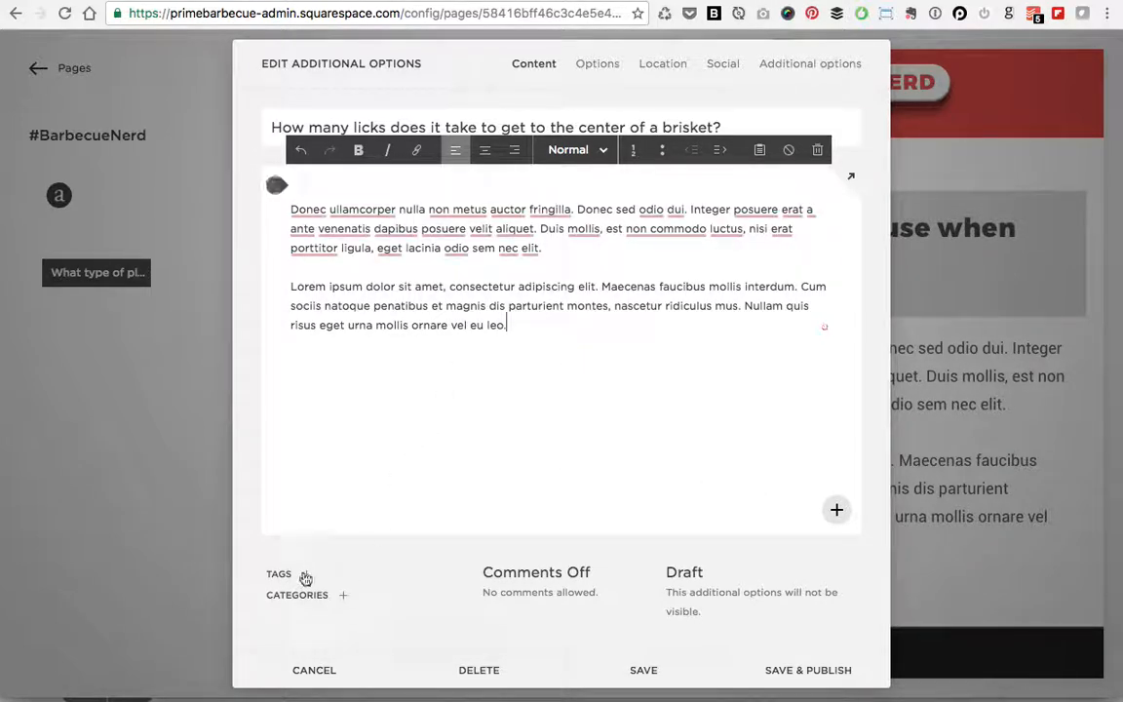
Step: Abandon a partly typed new category and tag the question Brisket instead
click(342, 595)
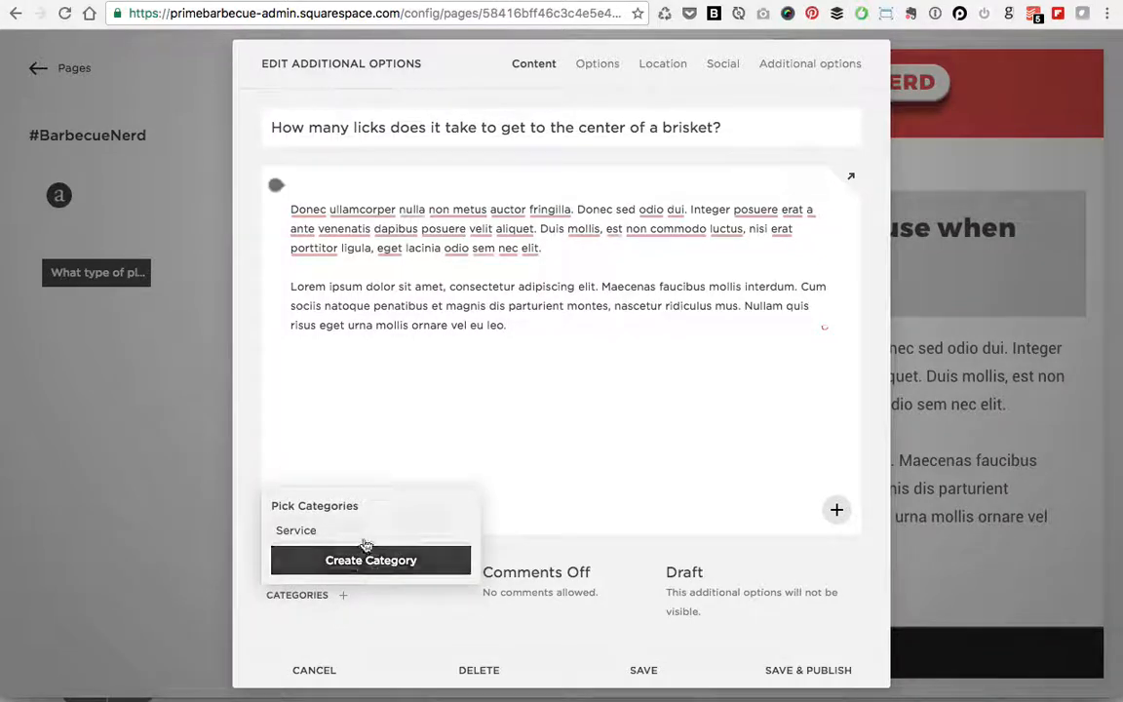
click(359, 558)
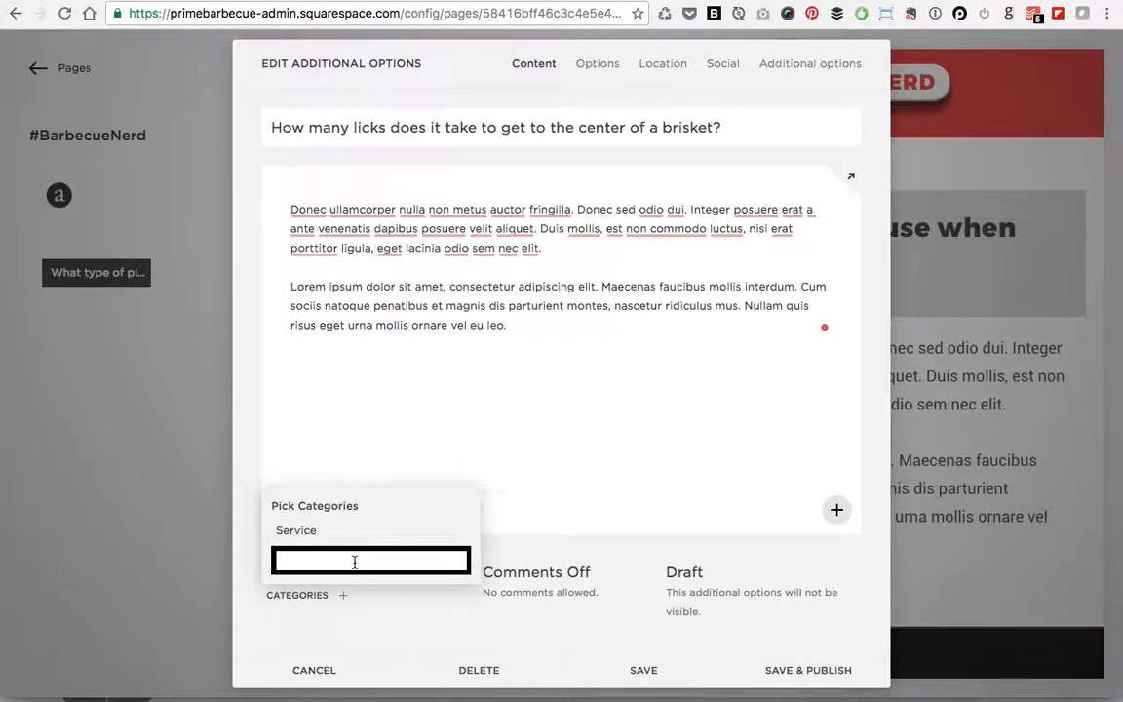
text(Mea)
key(BackSpace)
key(BackSpace)
key(BackSpace)
key(BackSpace)
key(BackSpace)
click(360, 615)
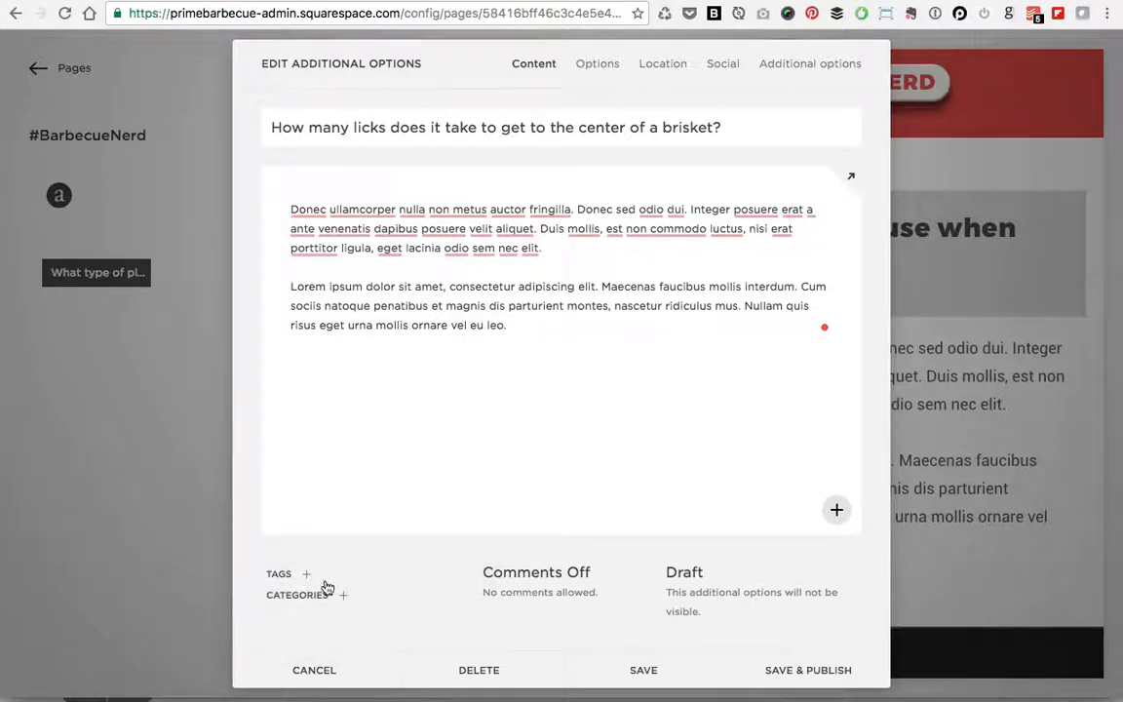
click(305, 576)
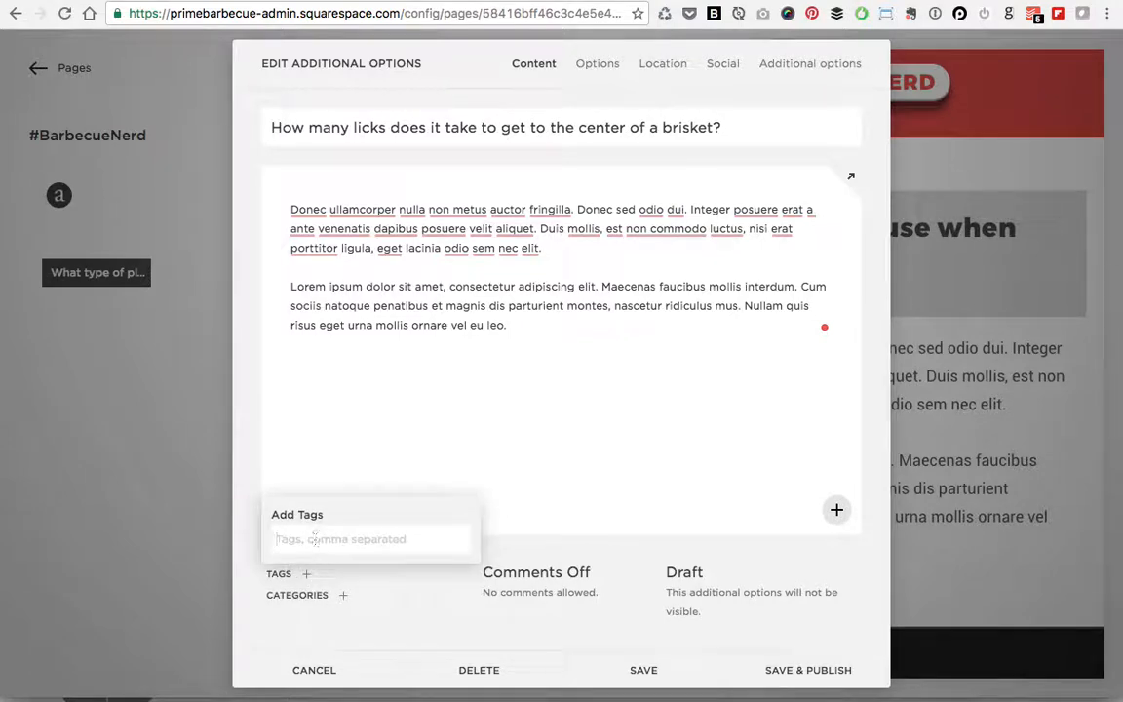
text(Briske)
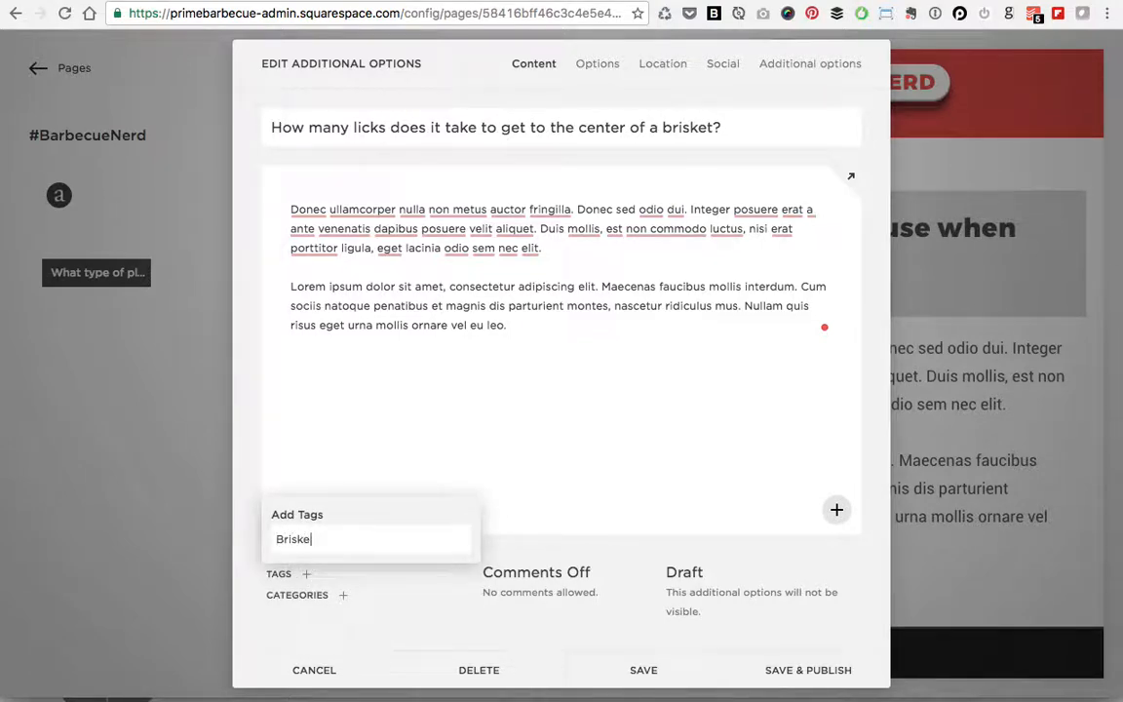
text(t)
key(Return)
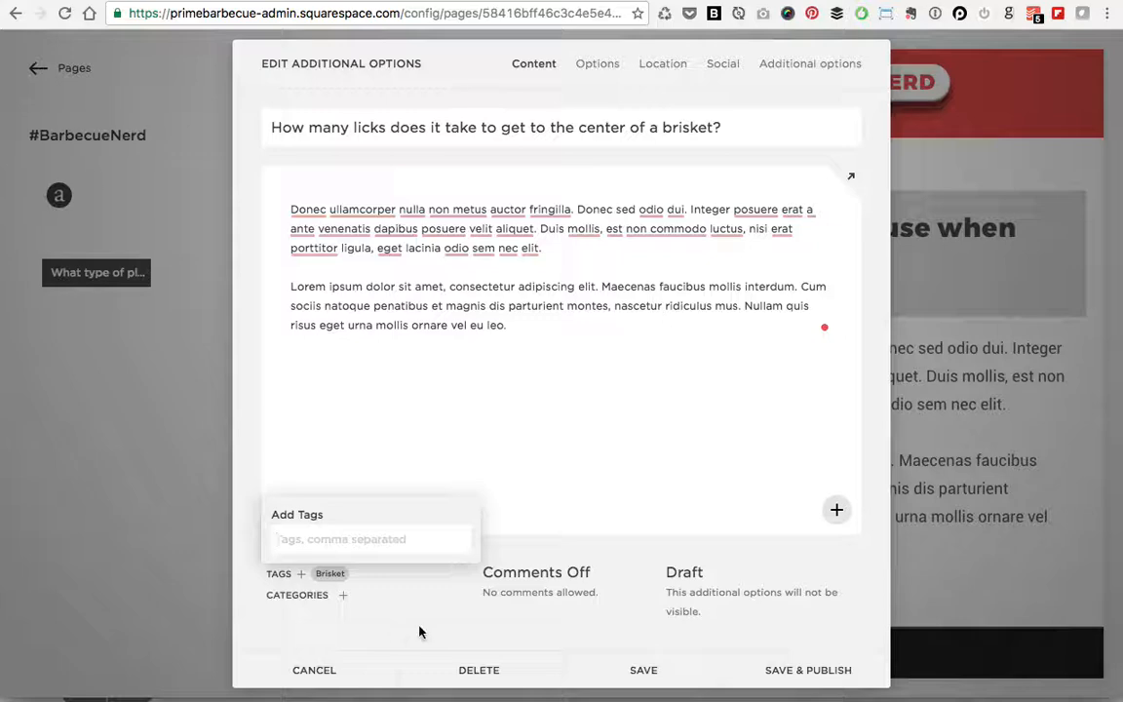
click(421, 631)
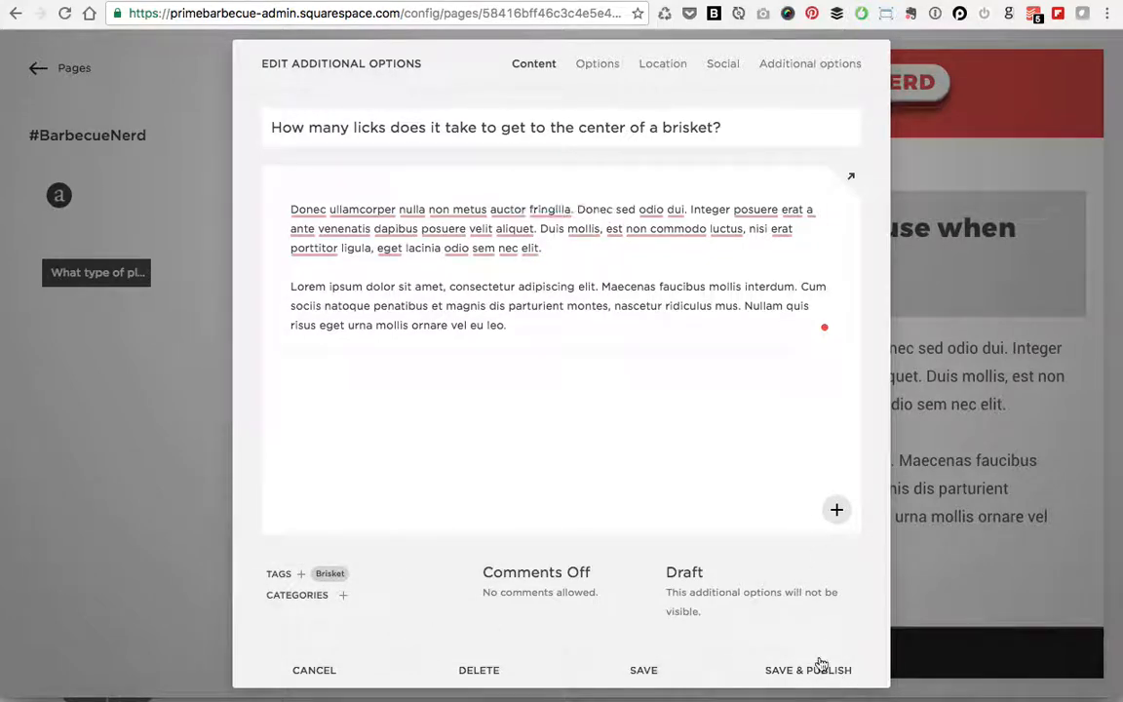
Step: Save and publish the brisket question and check it in the collection
click(821, 671)
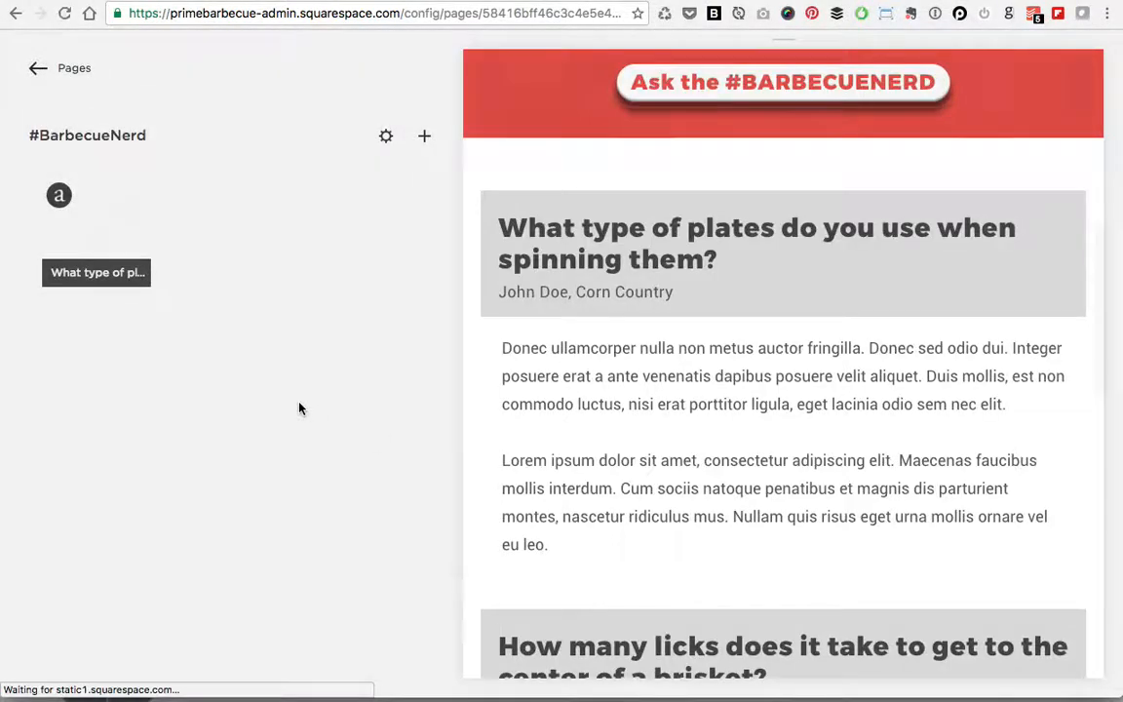
scroll(688, 400, down, 4)
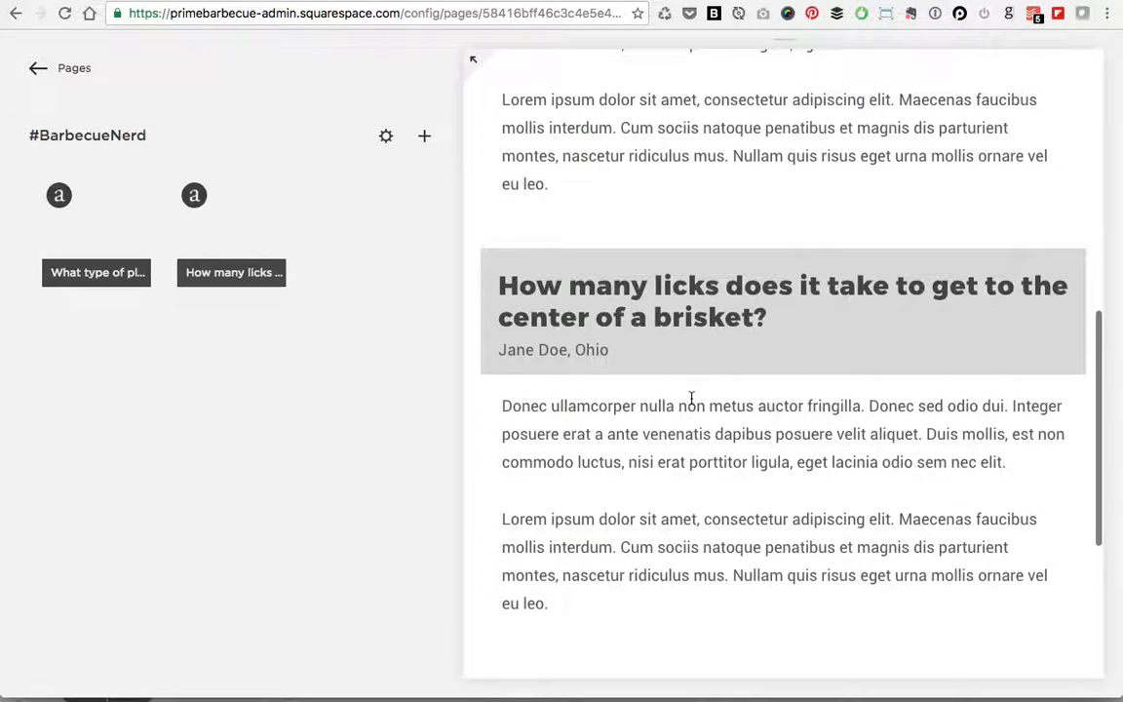
scroll(691, 400, up, 2)
scroll(691, 400, up, 2)
scroll(692, 398, down, 3)
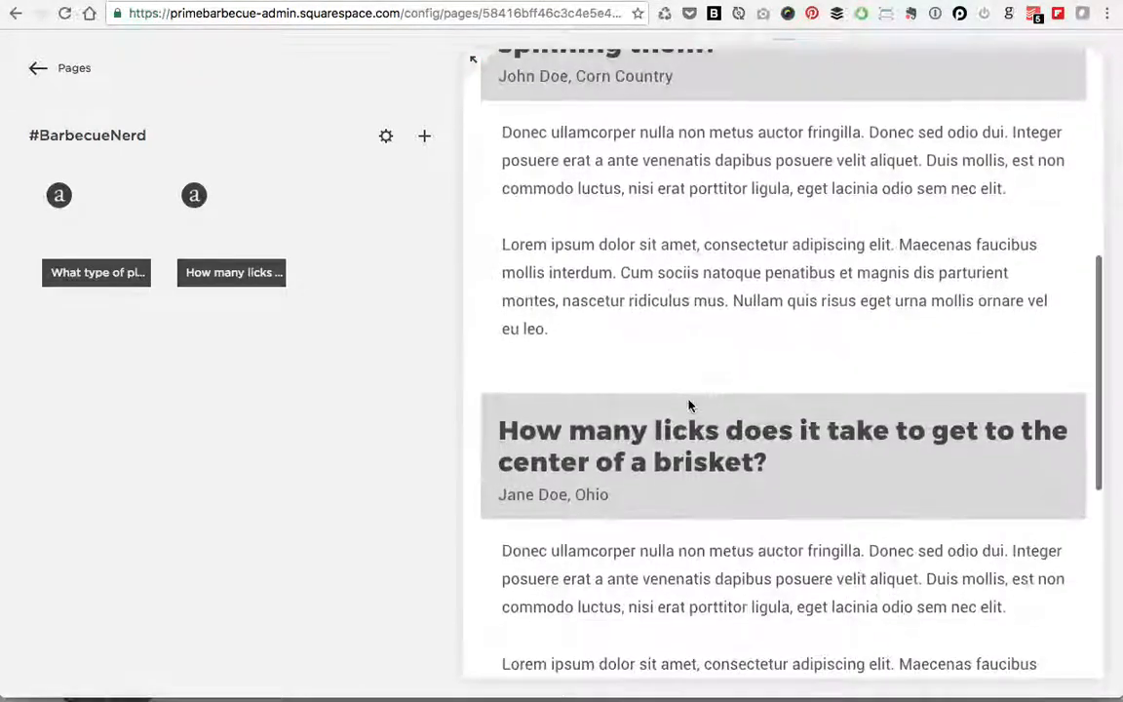
scroll(634, 312, up, 3)
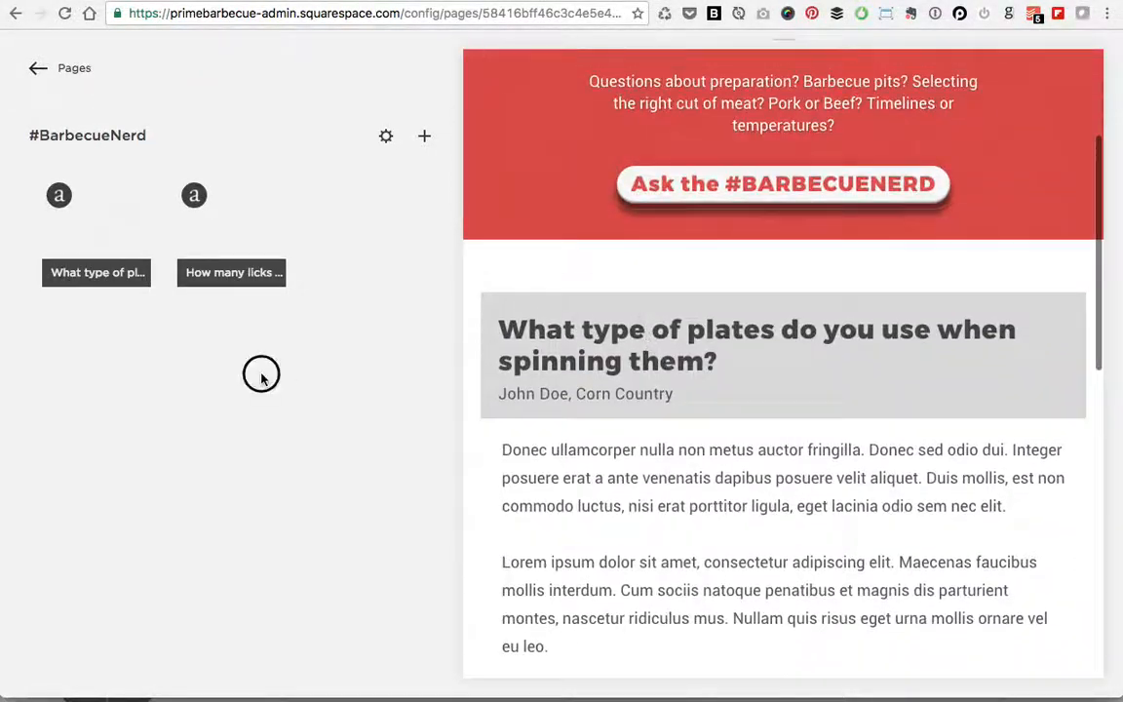
Step: Drag the brisket question ahead of the plates question in the collection
drag(230, 220, 90, 234)
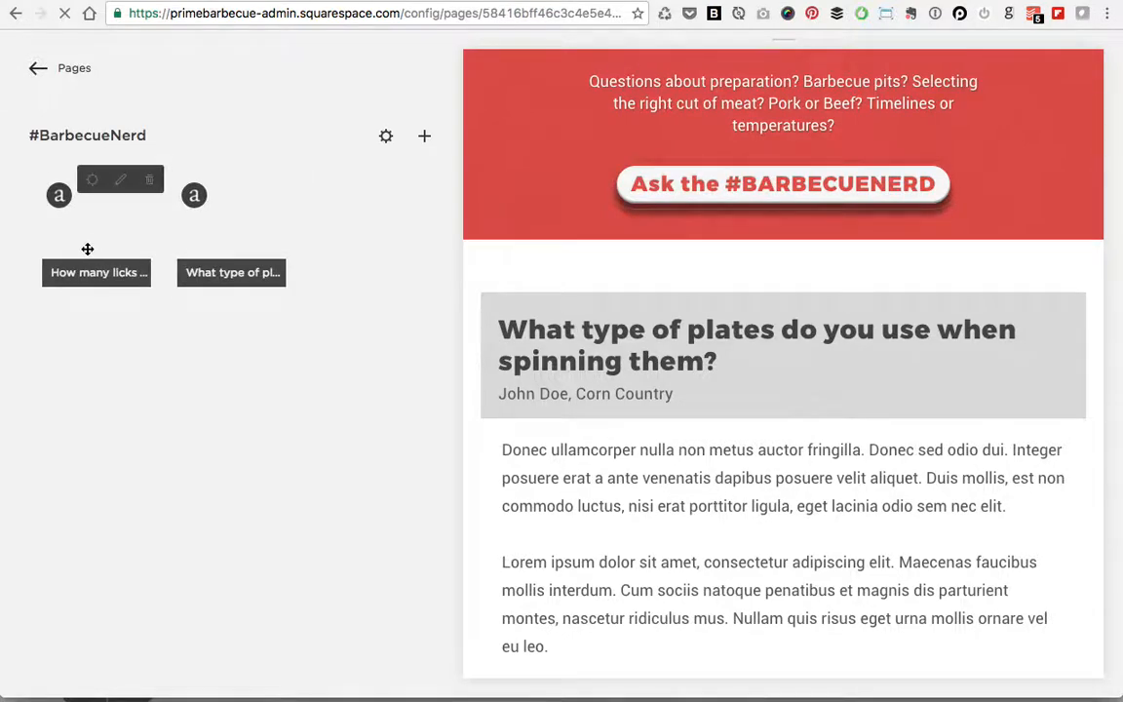
scroll(629, 441, down, 2)
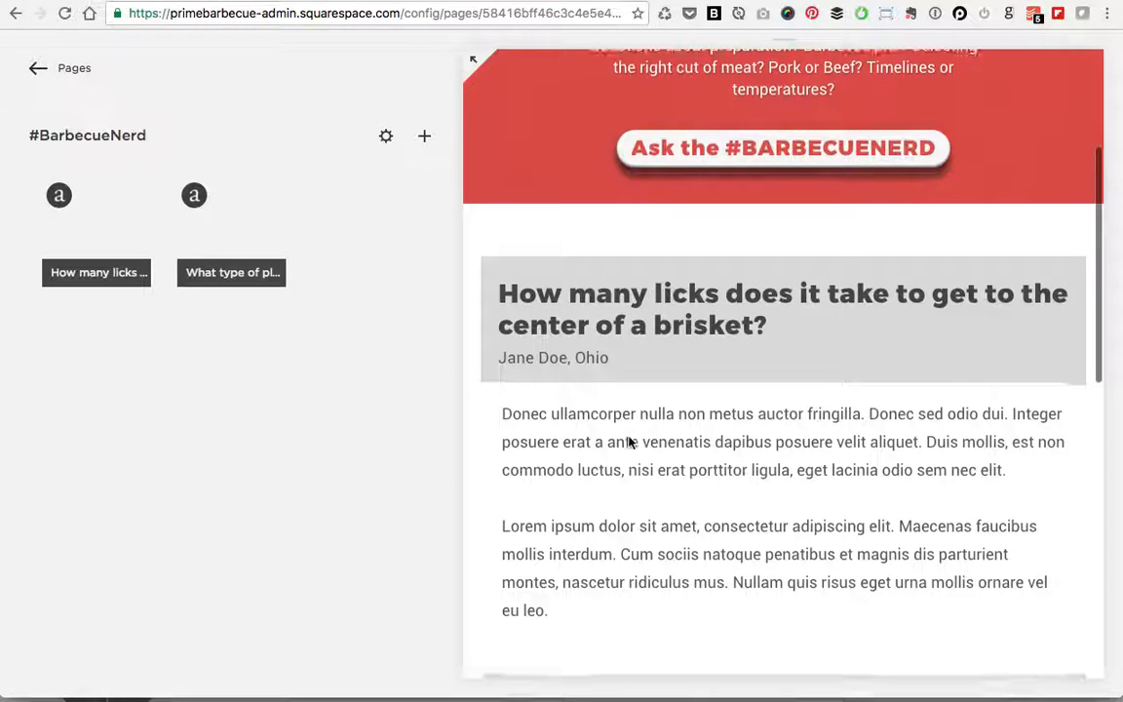
scroll(629, 441, down, 3)
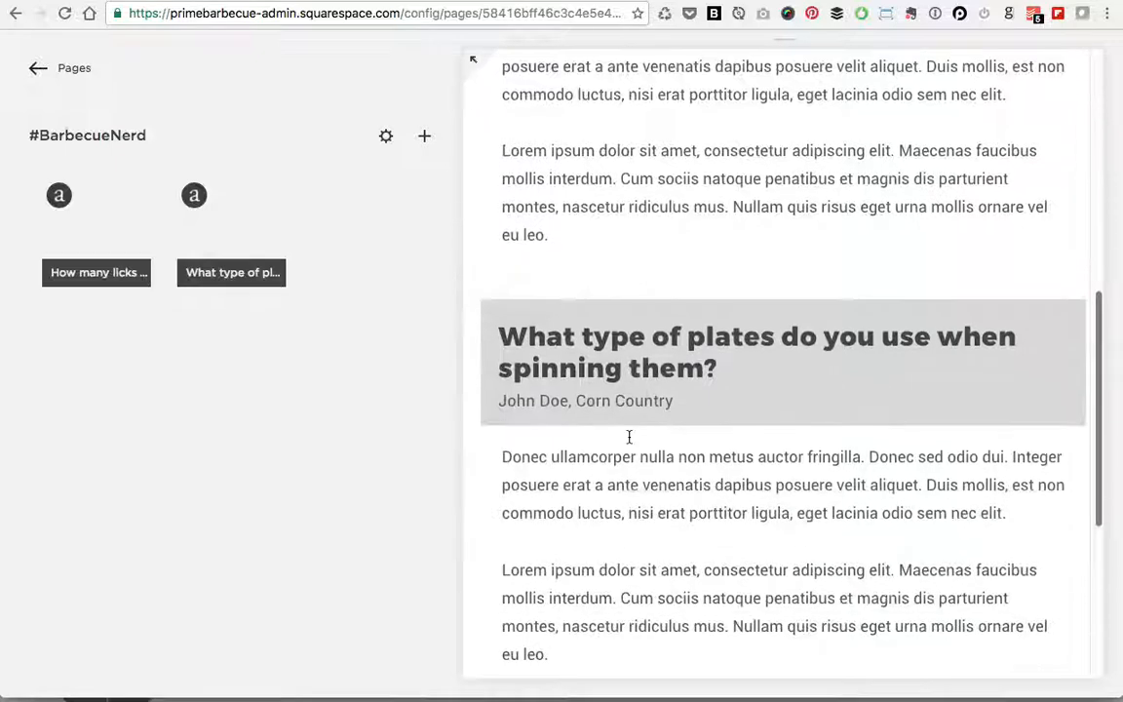
scroll(629, 437, down, 2)
scroll(629, 438, up, 7)
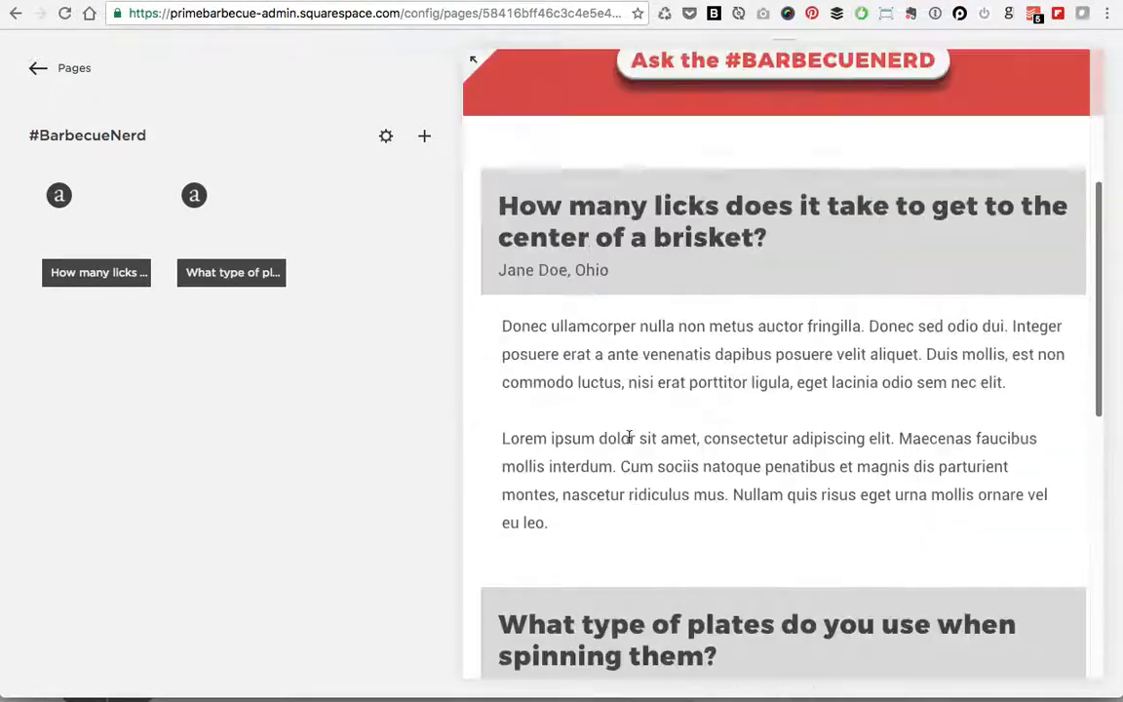
Step: Start a new post titled 'What's your favorite tablecloth?' with pasted Lorem ipsum body text
click(425, 137)
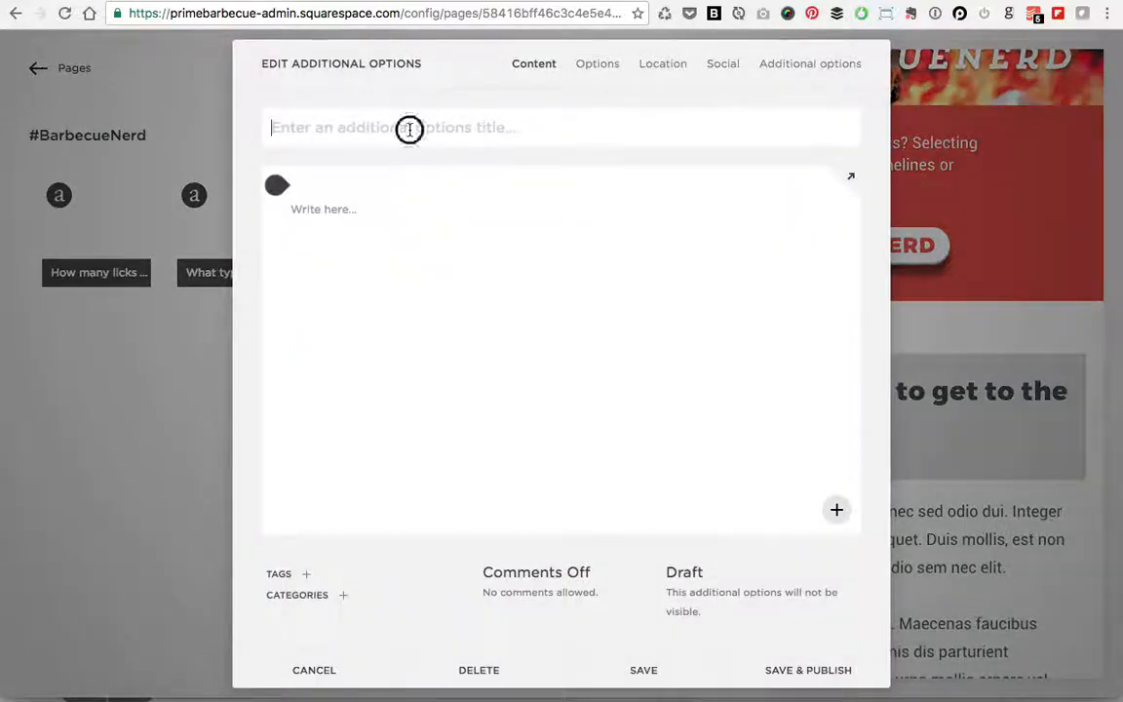
click(409, 129)
text(Wha)
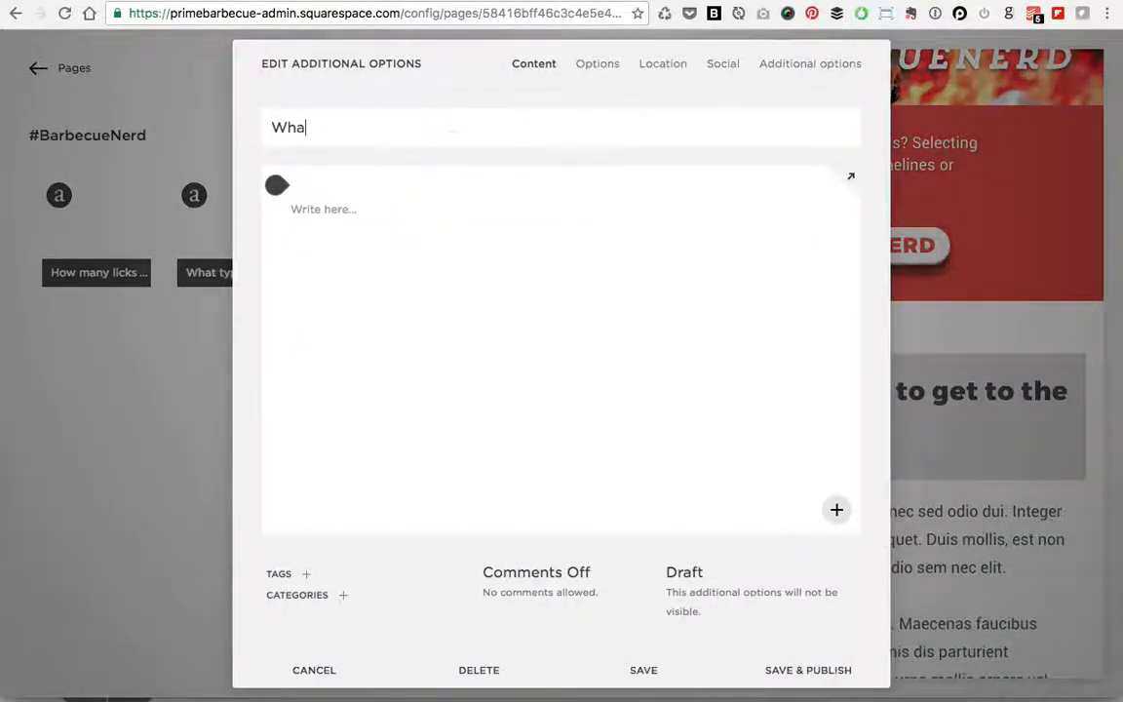
text(t's your favorite)
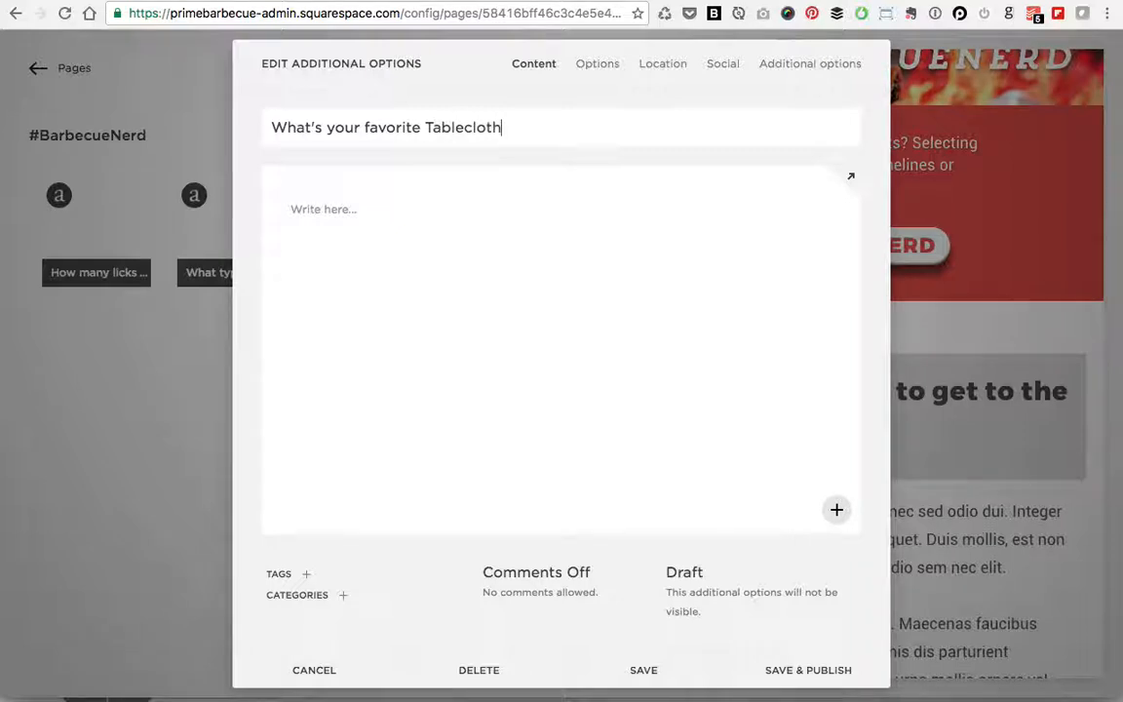
text(Tablecloth?)
drag(426, 127, 434, 126)
text(t)
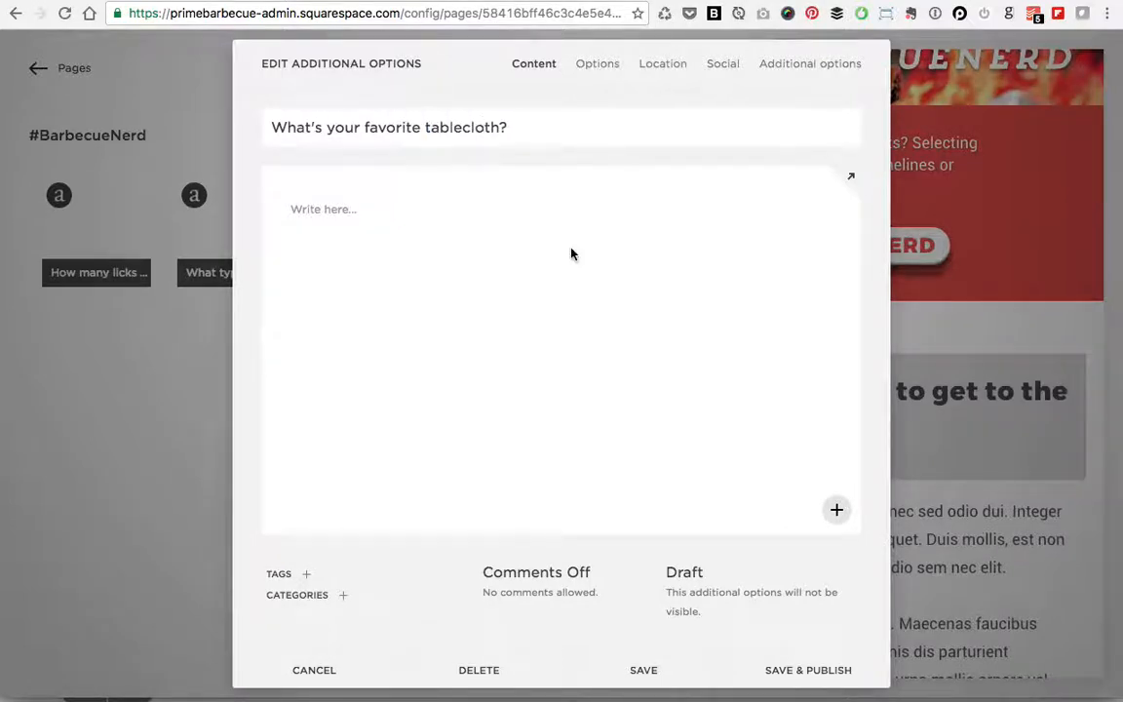
click(412, 216)
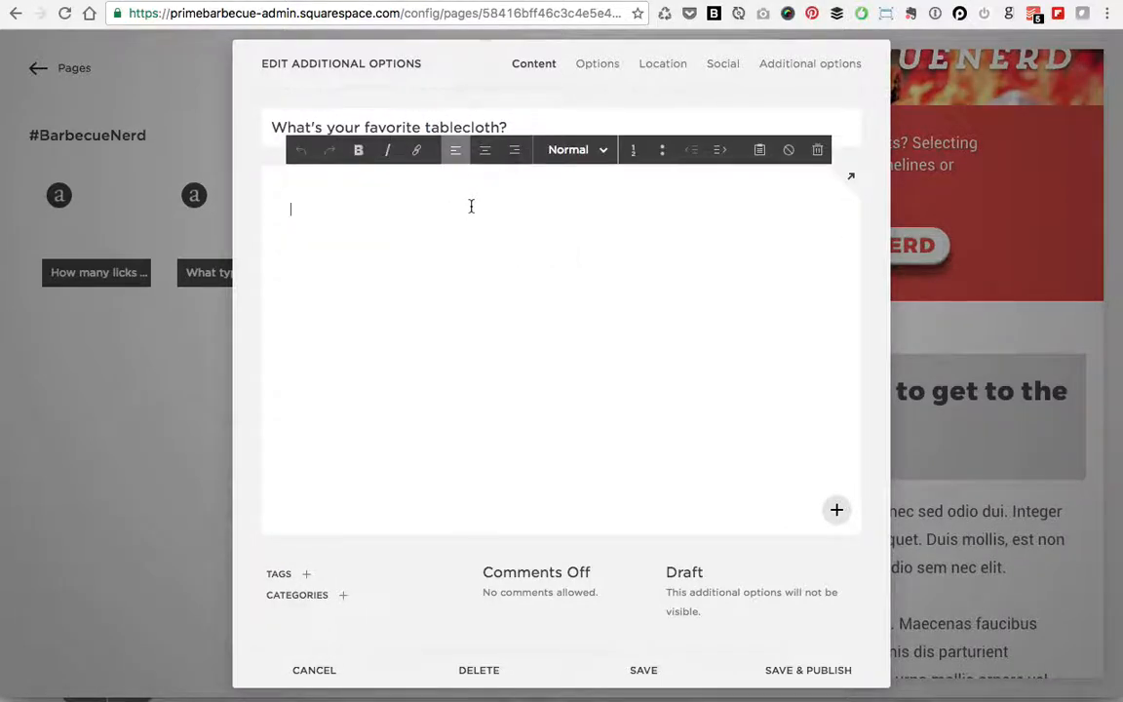
text(Donec ullamcorper nulla non metus auctor fringilla. Donec sed odio dui. Integer posuere erat a ante venenatis dapibus posuere velit aliquet. Duis mollis, est non commodo luctus, nisi erat porttitor ligula, eget lacinia odio sem nec elit. Lorem ipsum dolor sit amet, consectetur adipiscing elit. Maecenas faucibus mollis interdum. Cum sociis natoque penatibus et magnis dis parturient montes, nascetur ridiculus mus. Nullam quis risus eget urna mollis ornare vel eu leo.)
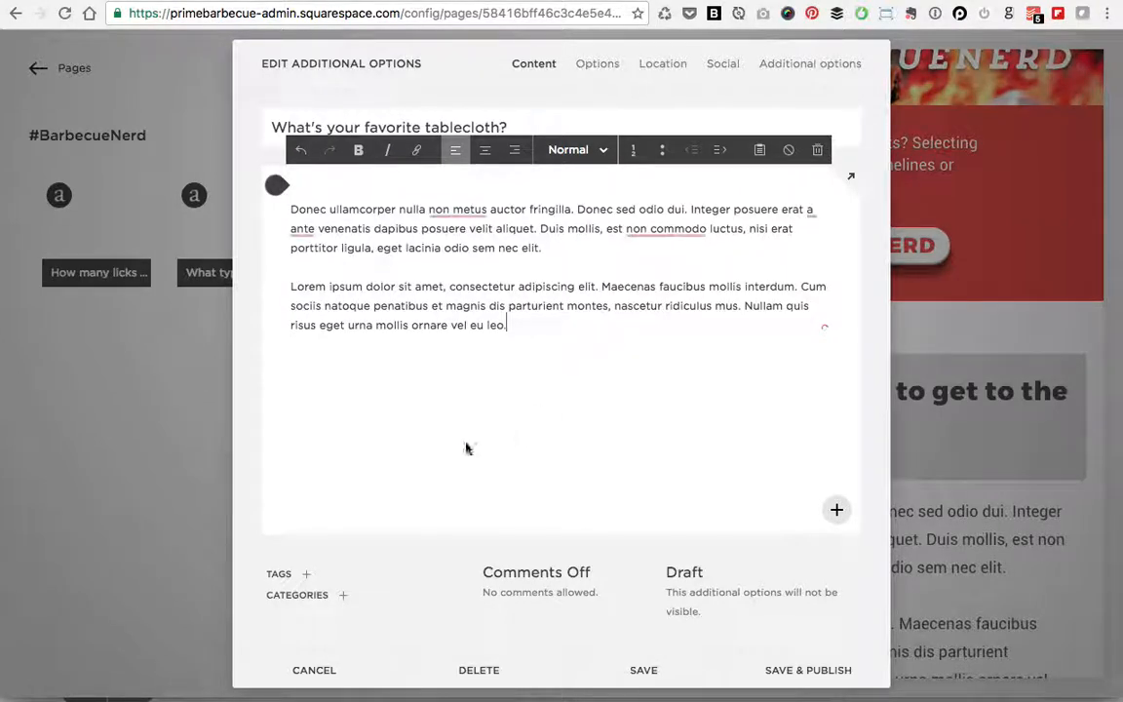
Step: Assign the Service category to the tablecloth question, leaving tags empty
click(342, 595)
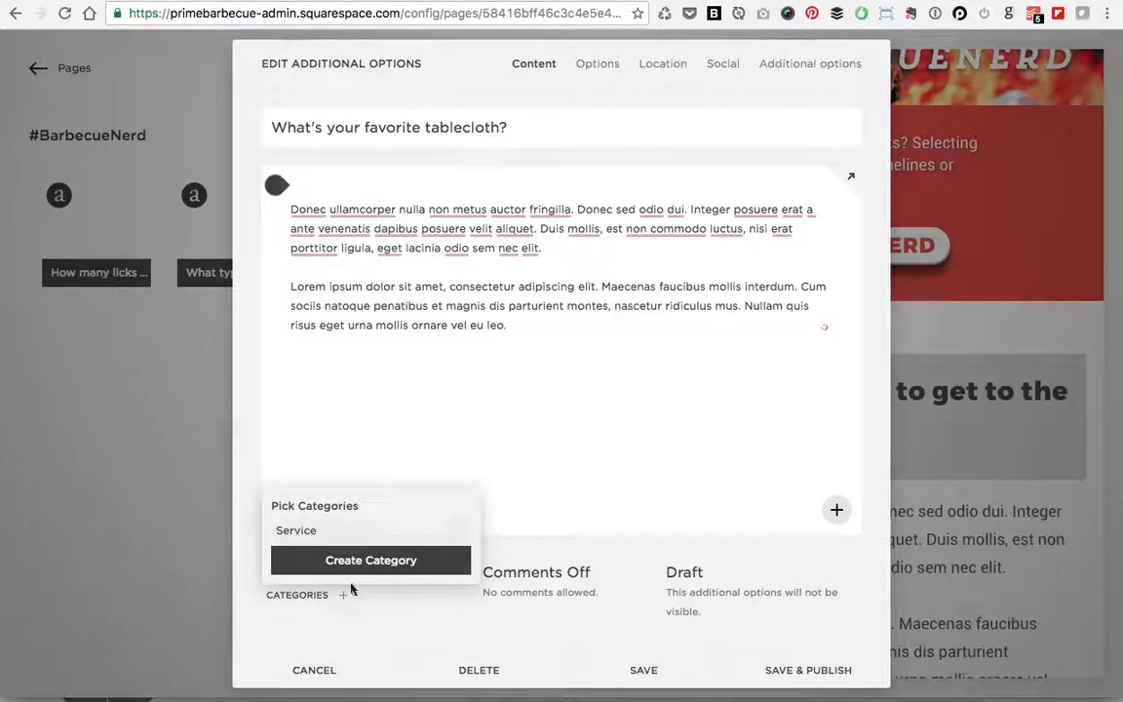
click(291, 530)
click(358, 635)
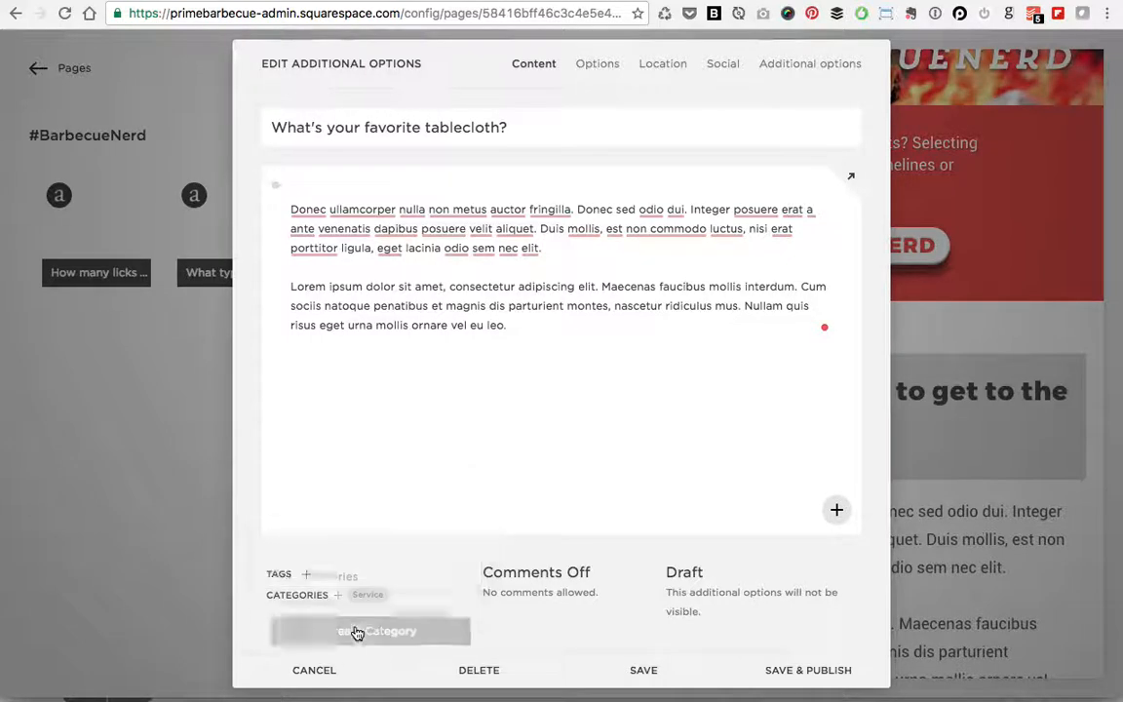
click(309, 576)
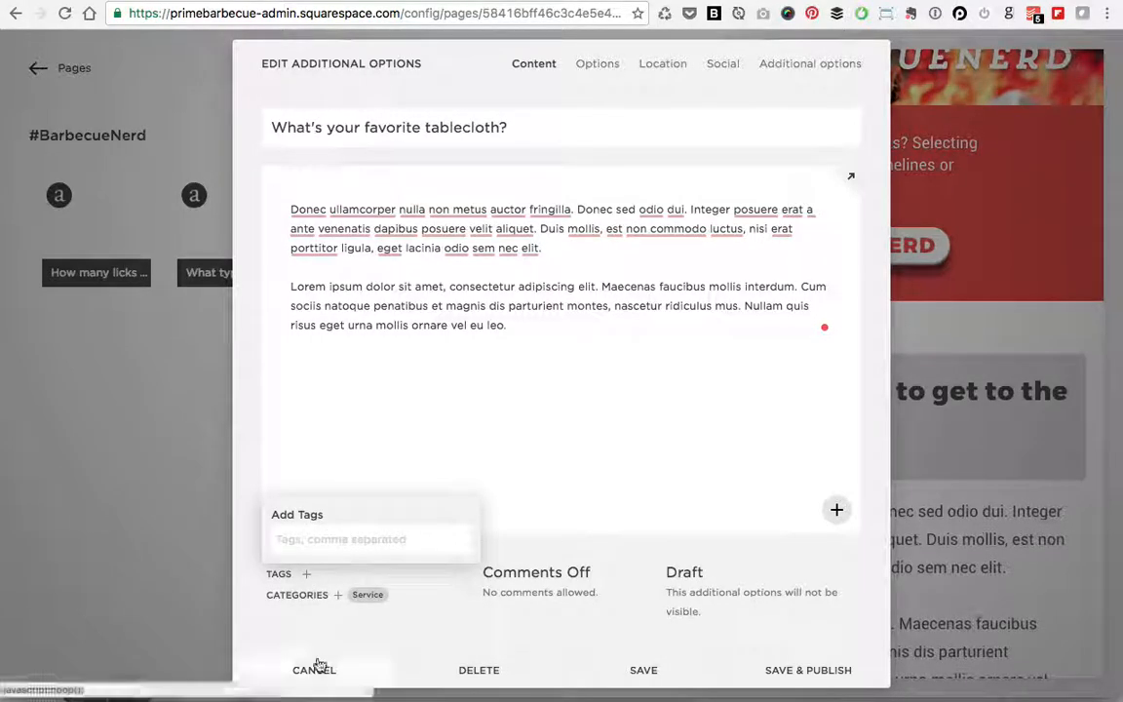
click(324, 626)
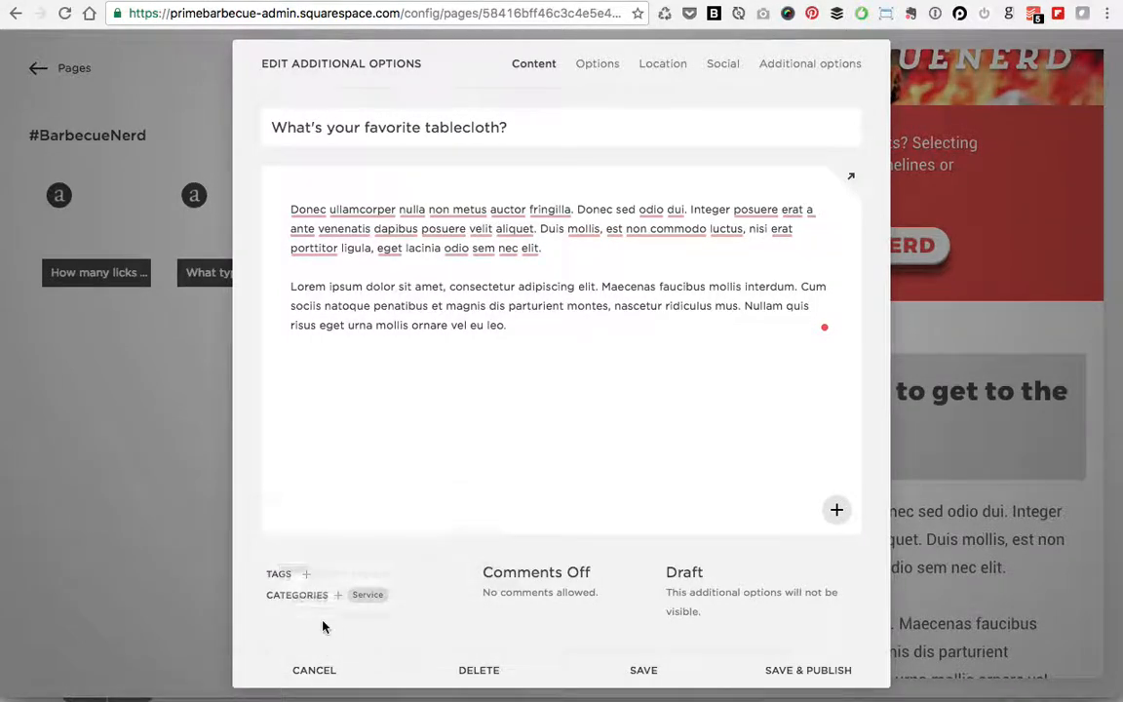
Step: Fill in the author details with location Ford Country and publish the tablecloth question
click(815, 64)
click(434, 141)
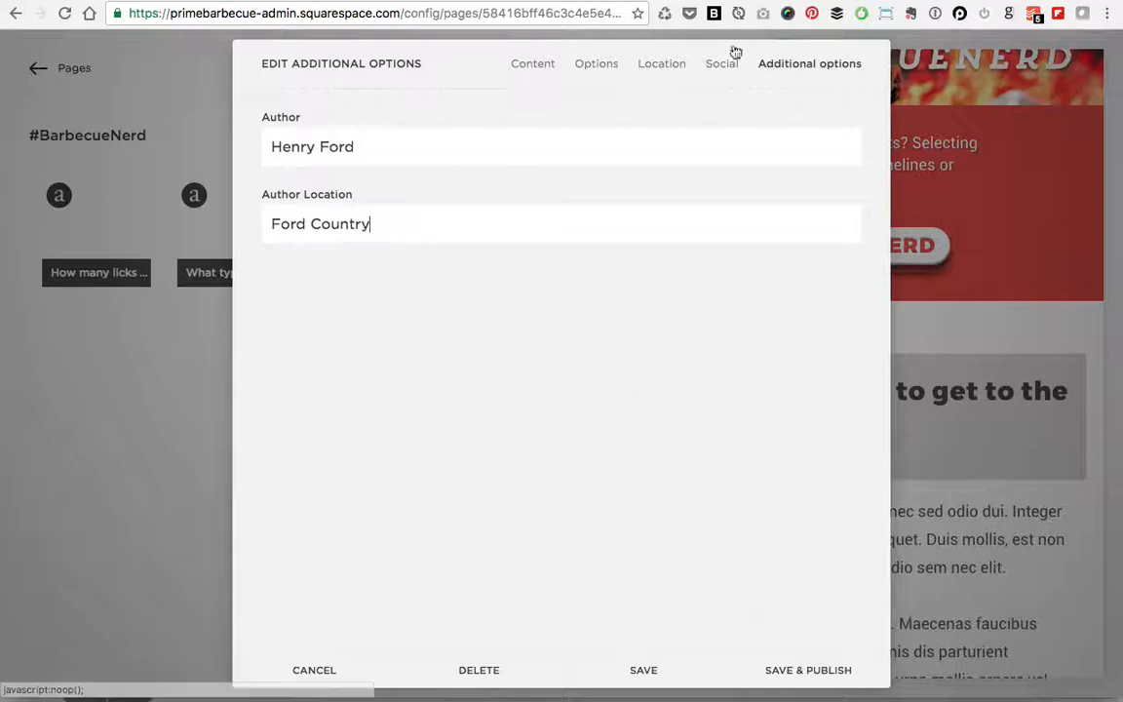
click(534, 62)
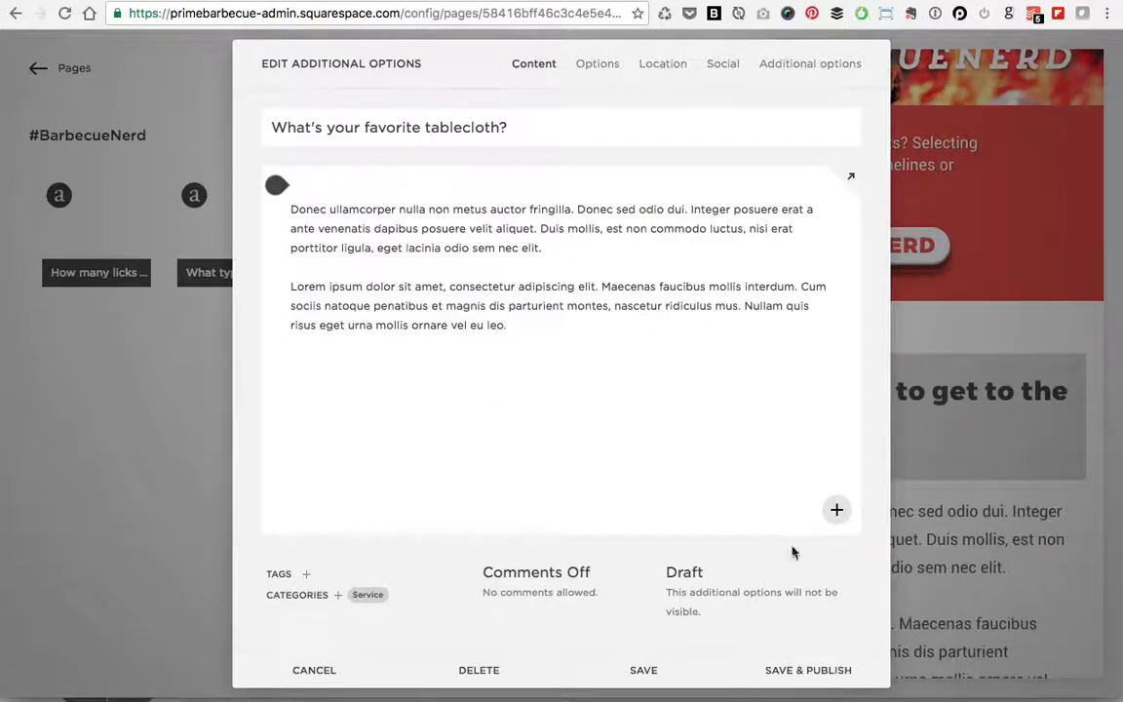
click(828, 671)
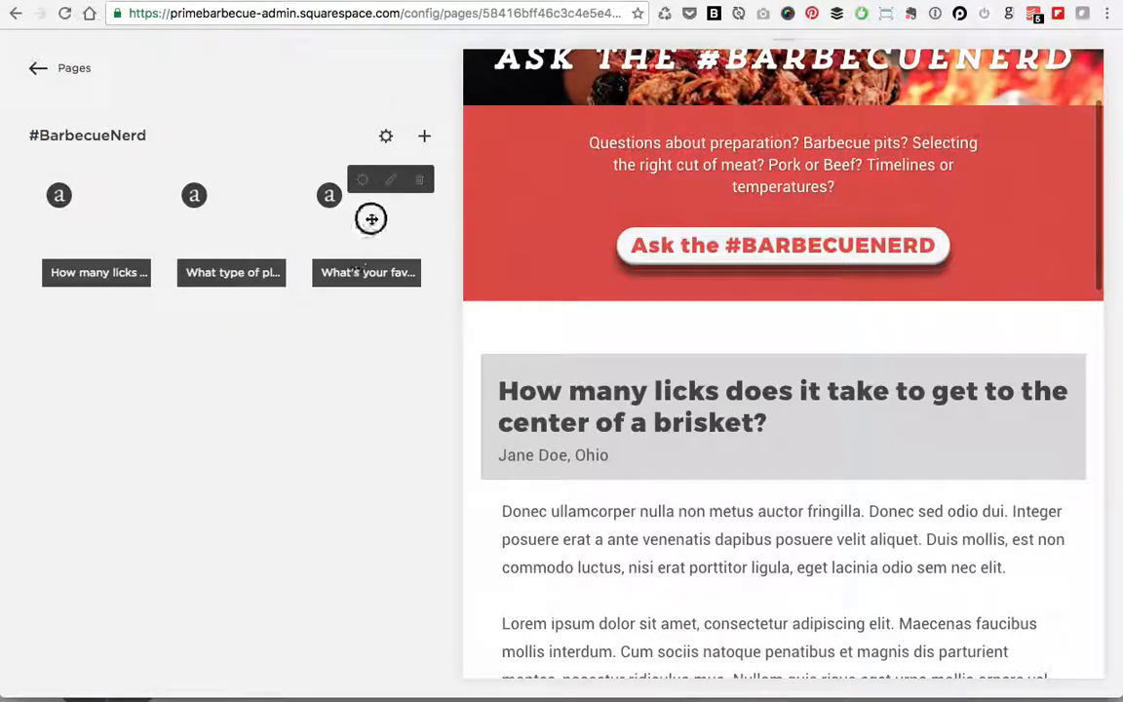
Step: Reorder the questions to brisket, tablecloth, plates, then open a blank new question entry
drag(371, 219, 95, 218)
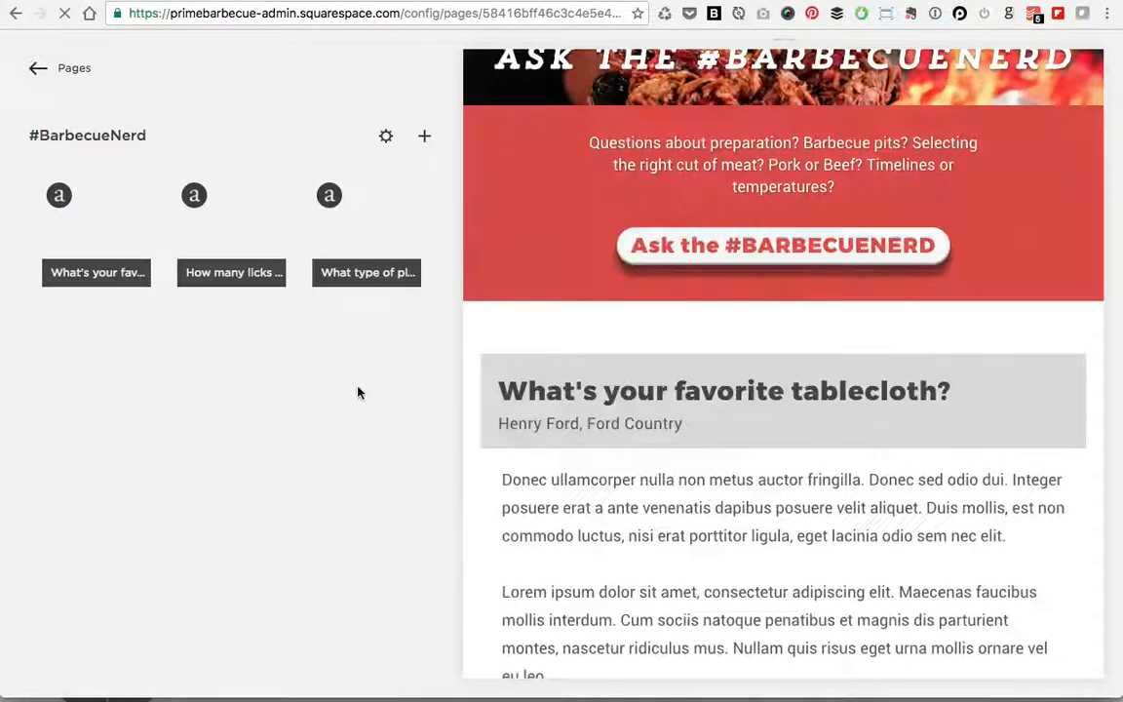
scroll(667, 479, down, 10)
scroll(669, 484, up, 5)
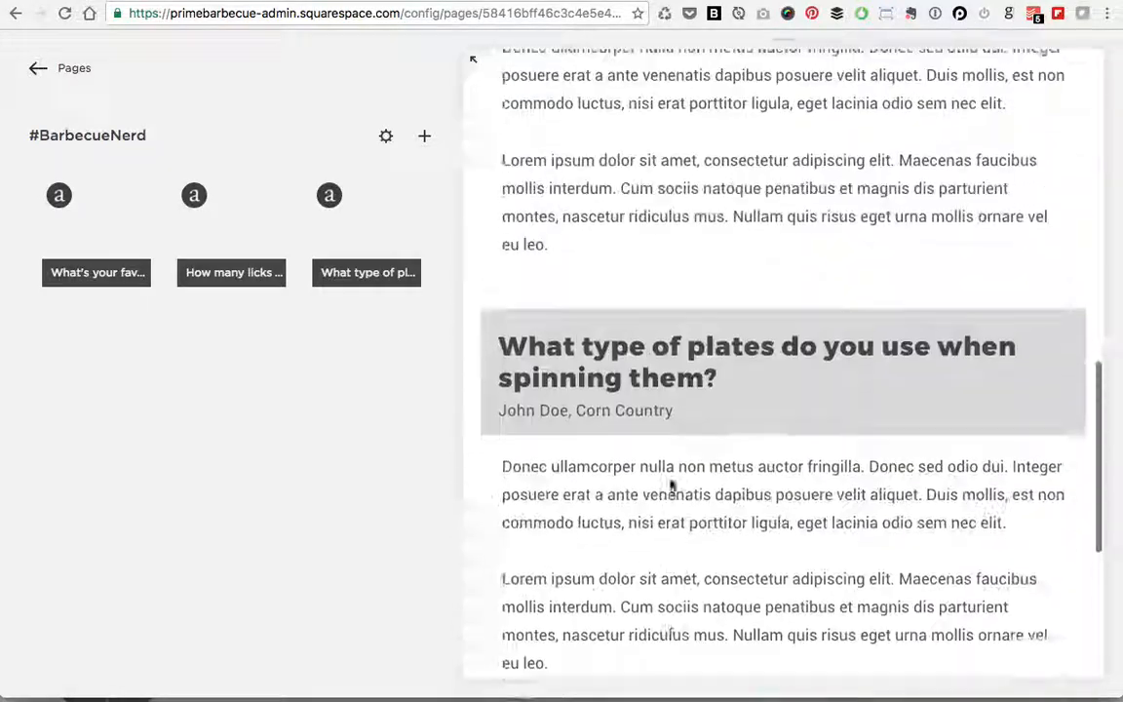
scroll(670, 485, up, 8)
scroll(670, 476, down, 3)
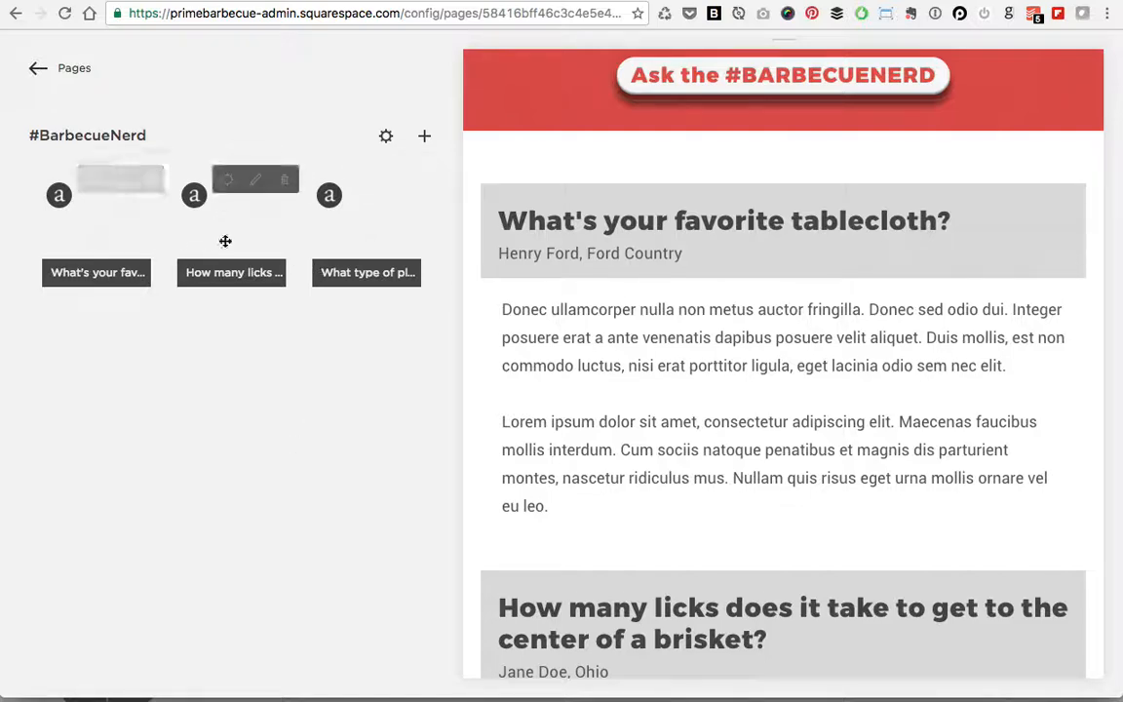
drag(225, 241, 120, 233)
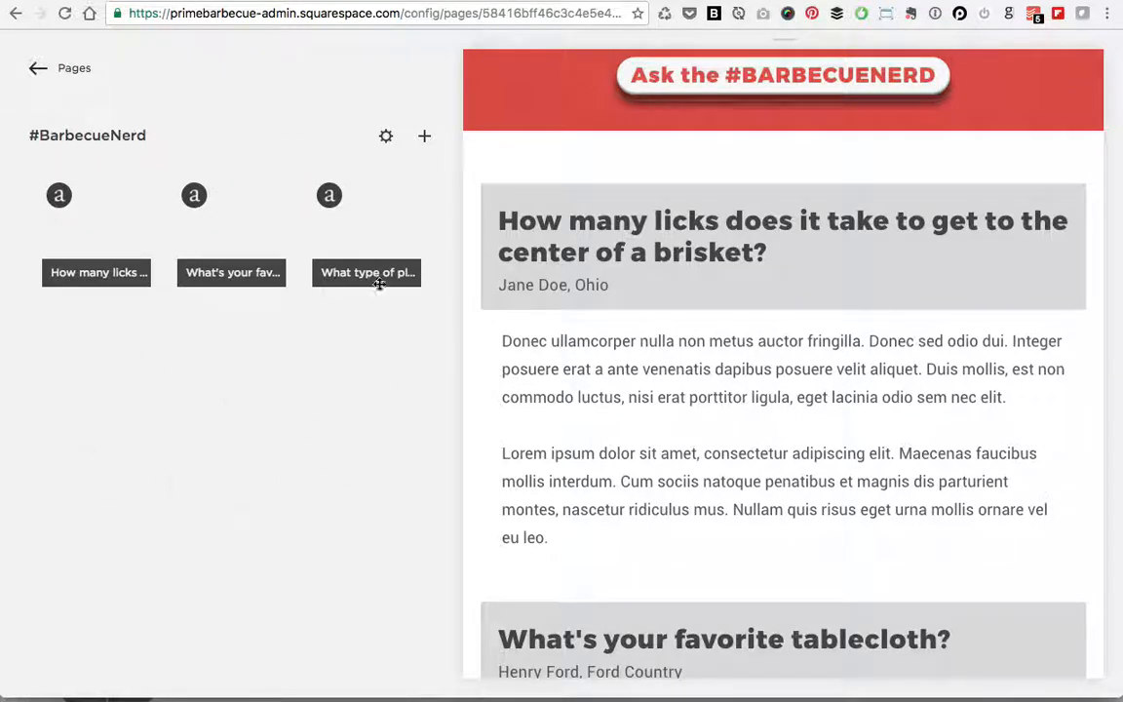
click(481, 275)
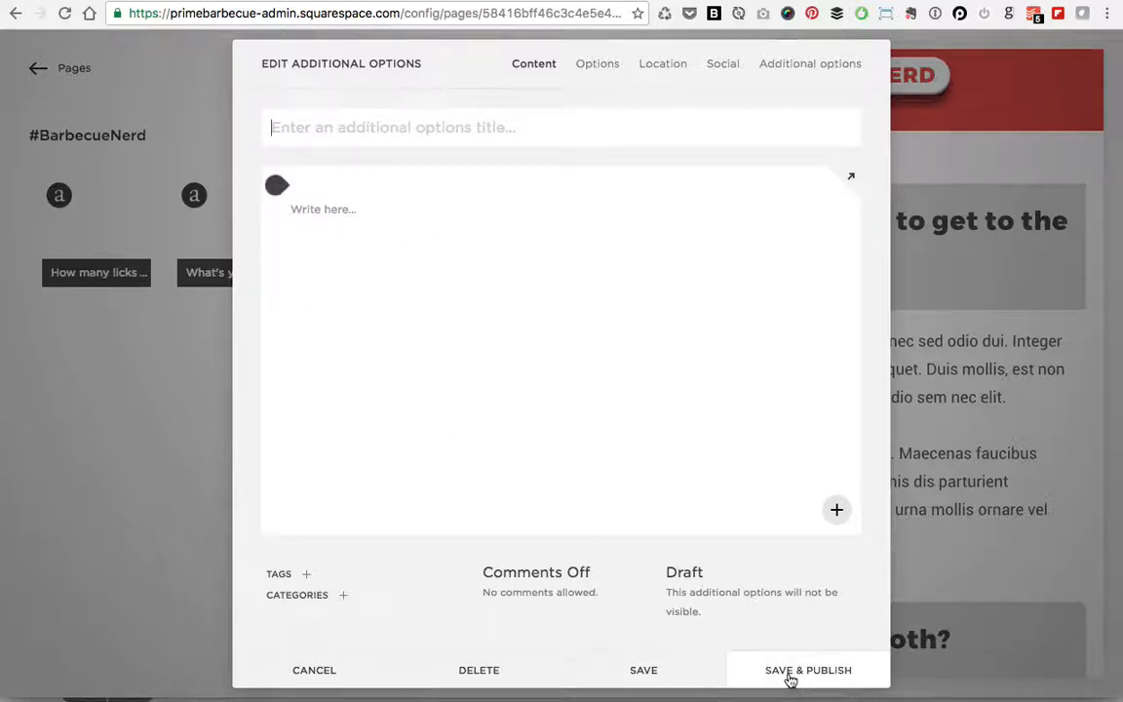
Step: Discard the empty entry and start a new 'Question?' post with pasted Lorem ipsum body
click(336, 672)
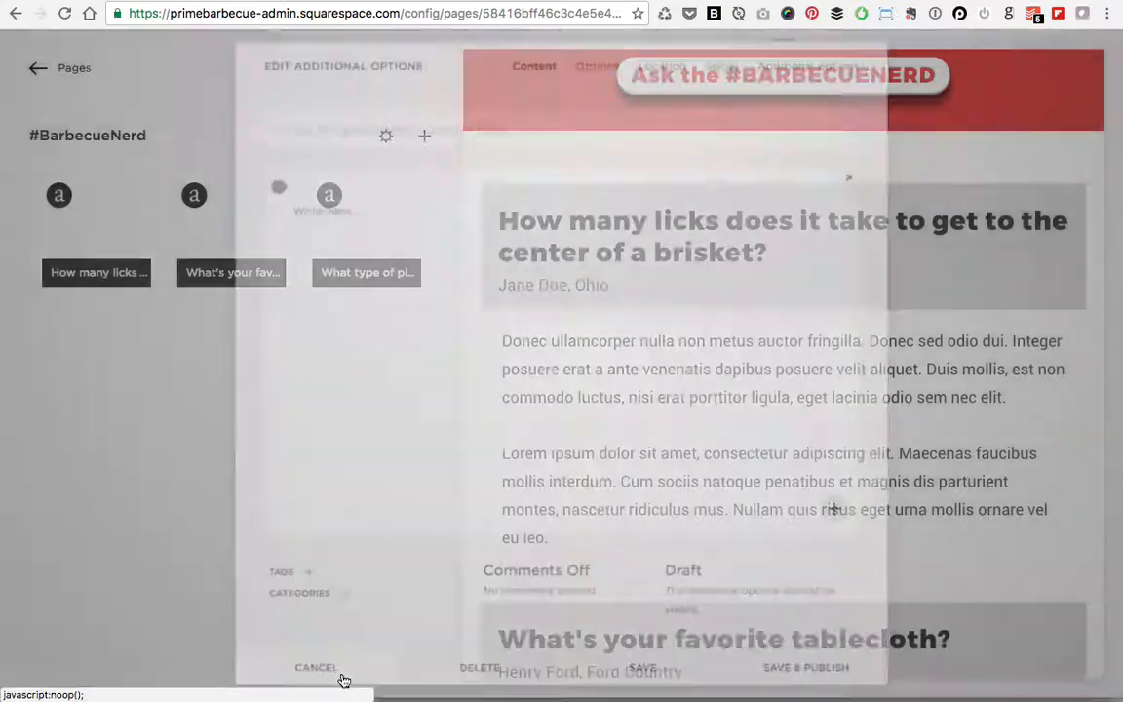
click(425, 136)
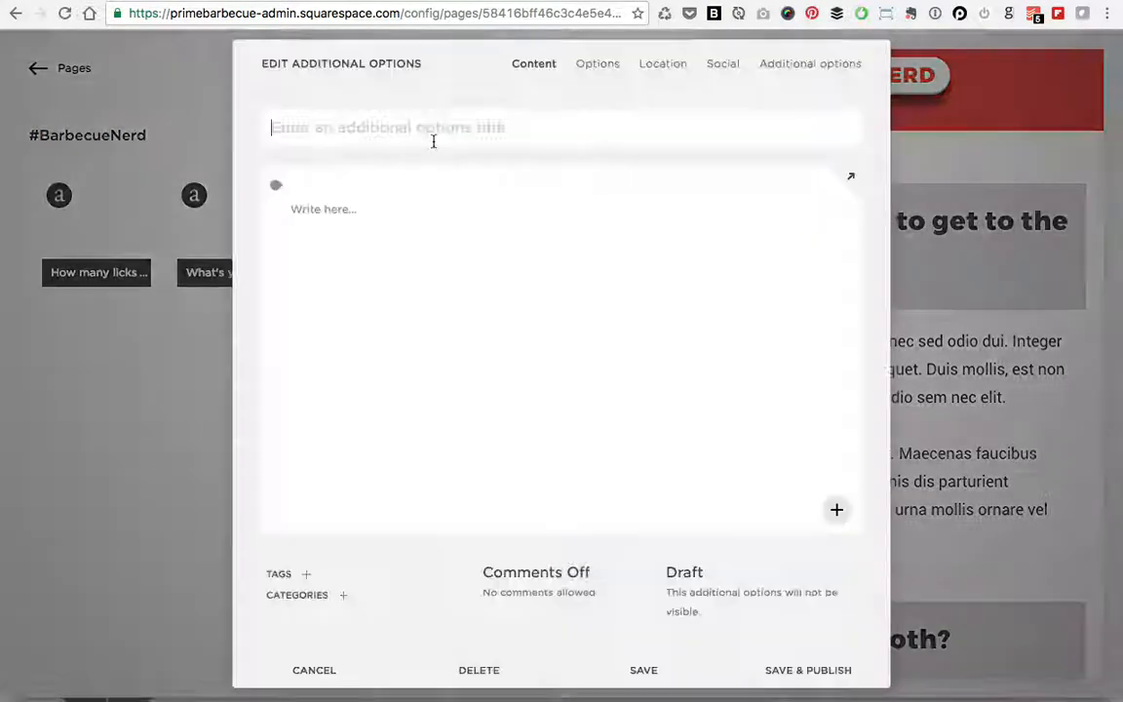
click(431, 132)
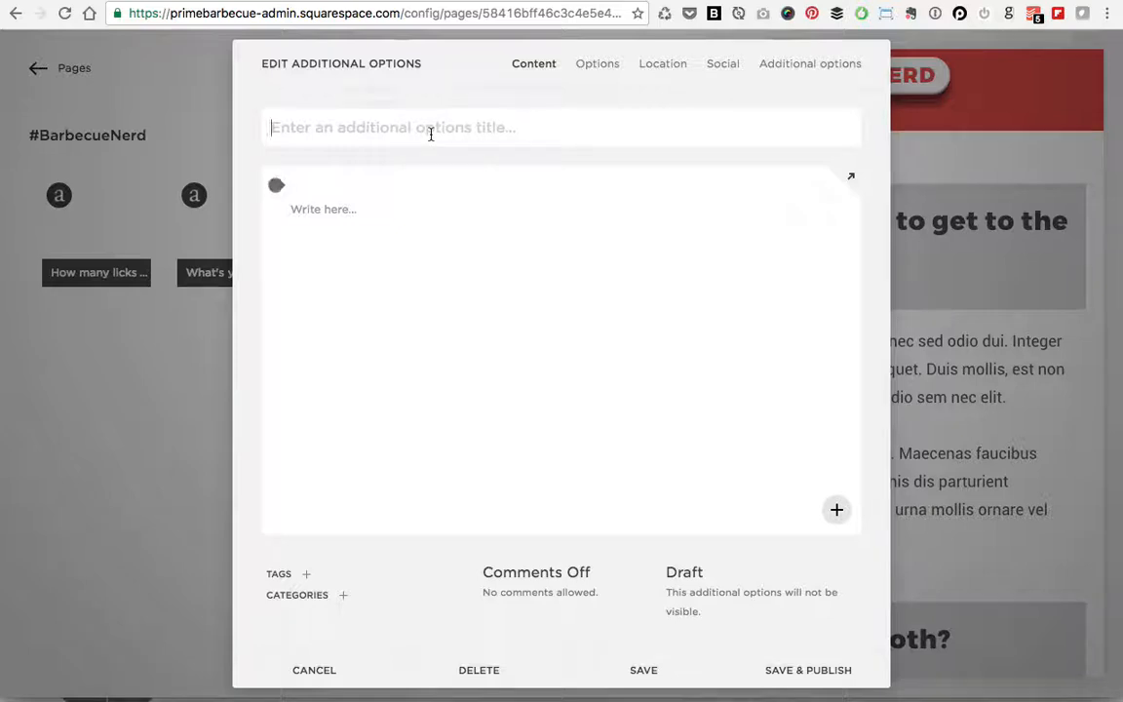
text(Q)
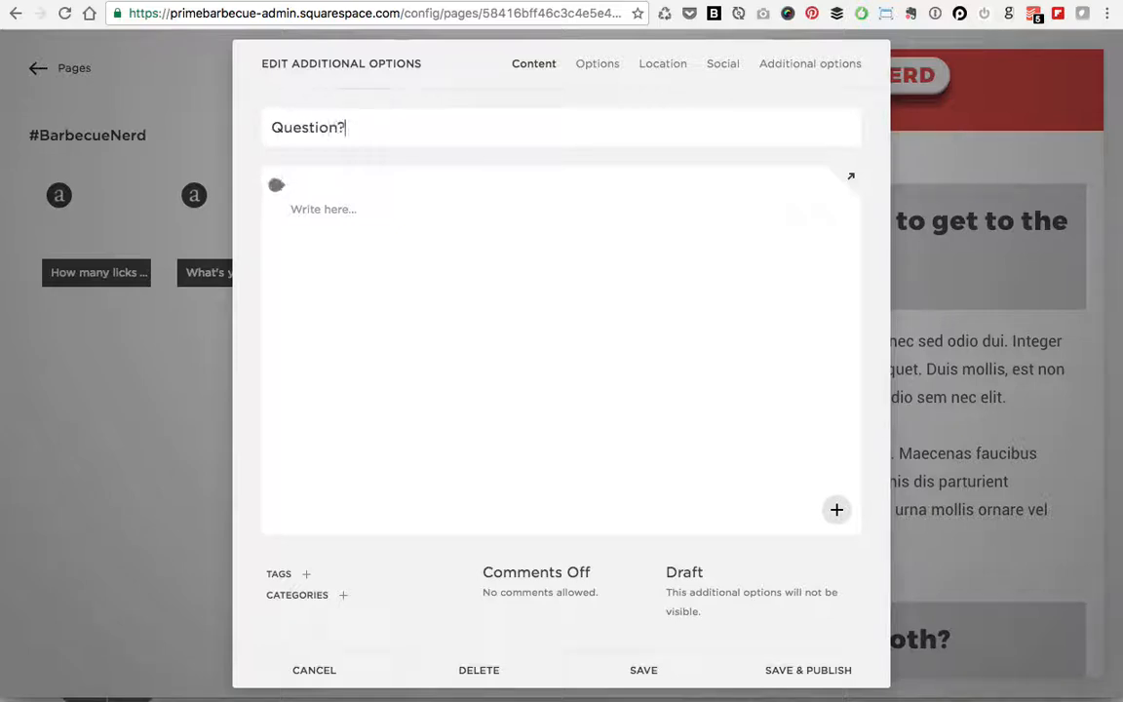
click(364, 215)
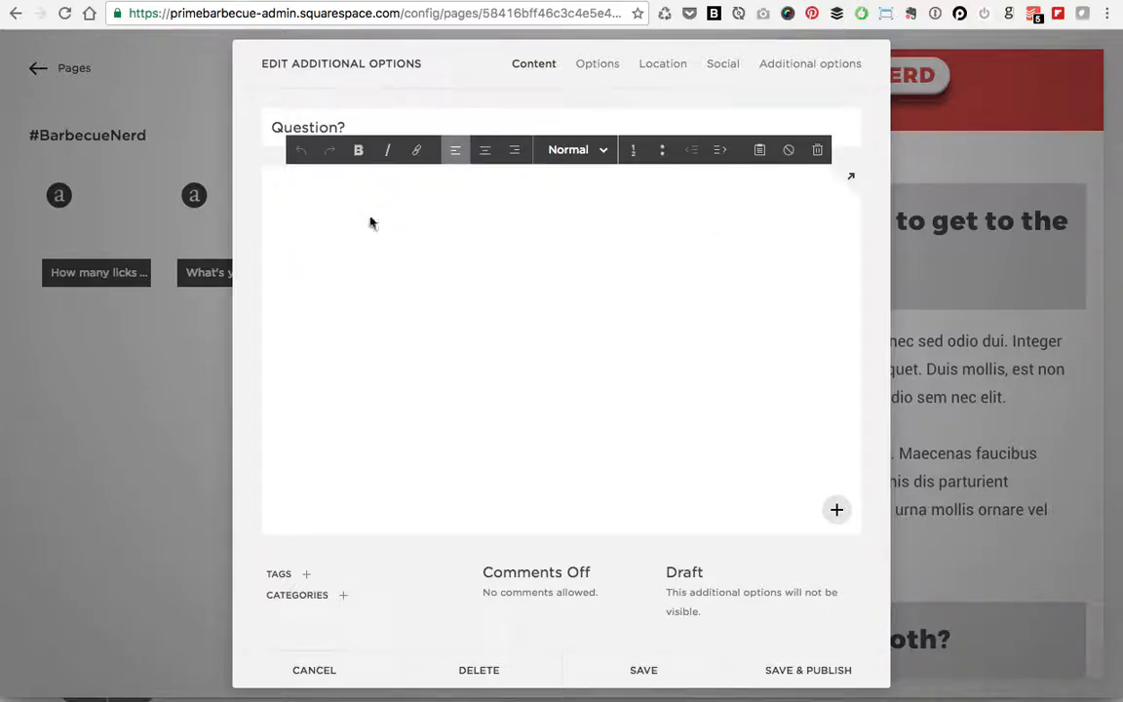
text(Donec ullamcorper nulla non metus auctor fringilla. Donec sed odio dui. Integer posuere erat a ante venenatis dapibus posuere velit aliquet. Duis mollis, est non commodo luctus, nisi erat porttitor ligula, eget lacinia odio sem nec elit.  Lorem ipsum dolor sit amet, consectetur adipiscing elit. Maecenas faucibus mollis interdum. Cum sociis natoque penatibus et magnis dis parturient montes, nascetur ridiculus mus. Nullam quis risus eget urna mollis ornare vel eu leo.)
Step: Assign the Service category and save the post as a draft
click(806, 67)
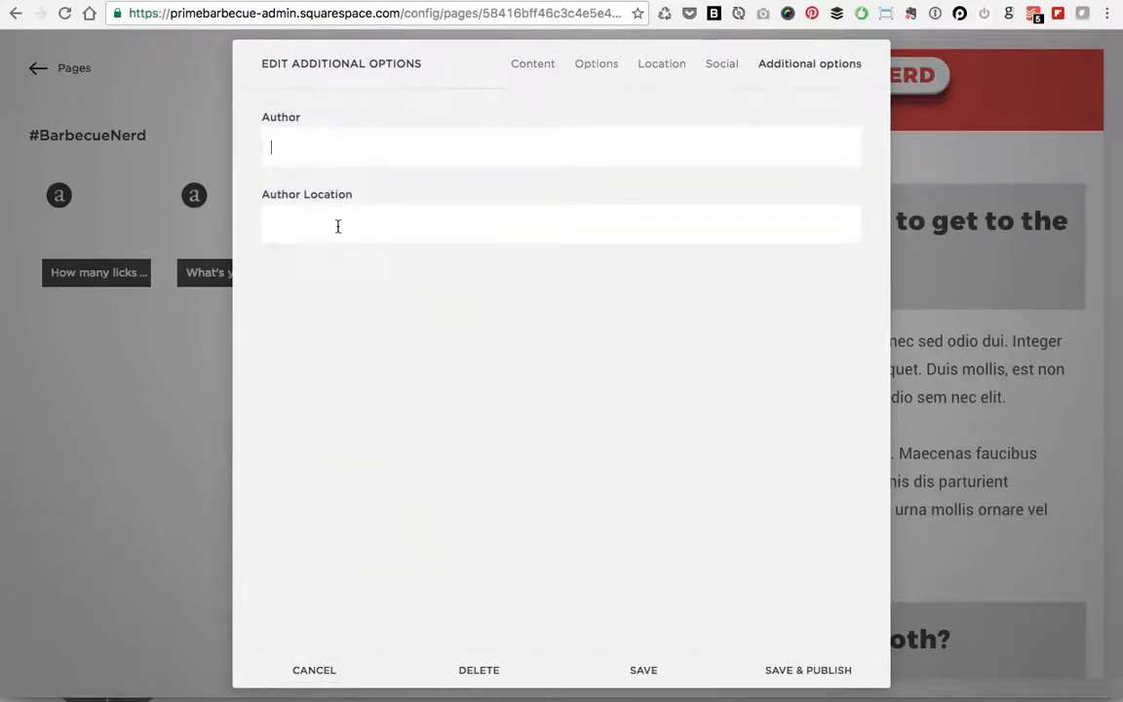
click(546, 65)
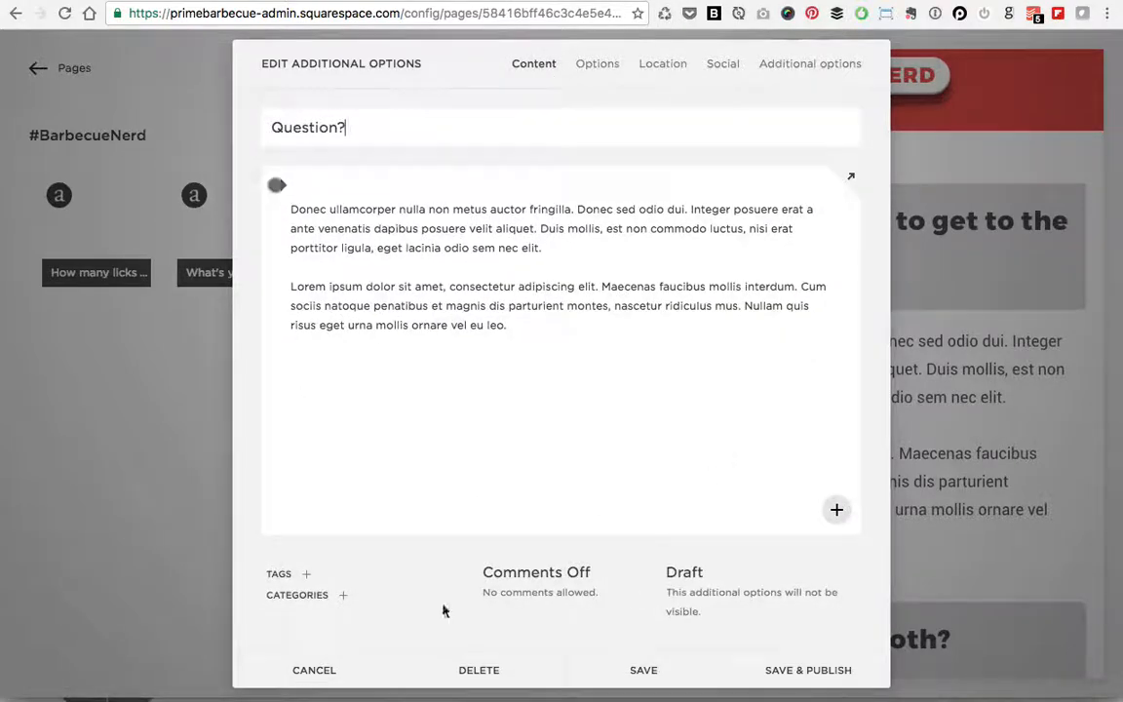
click(301, 596)
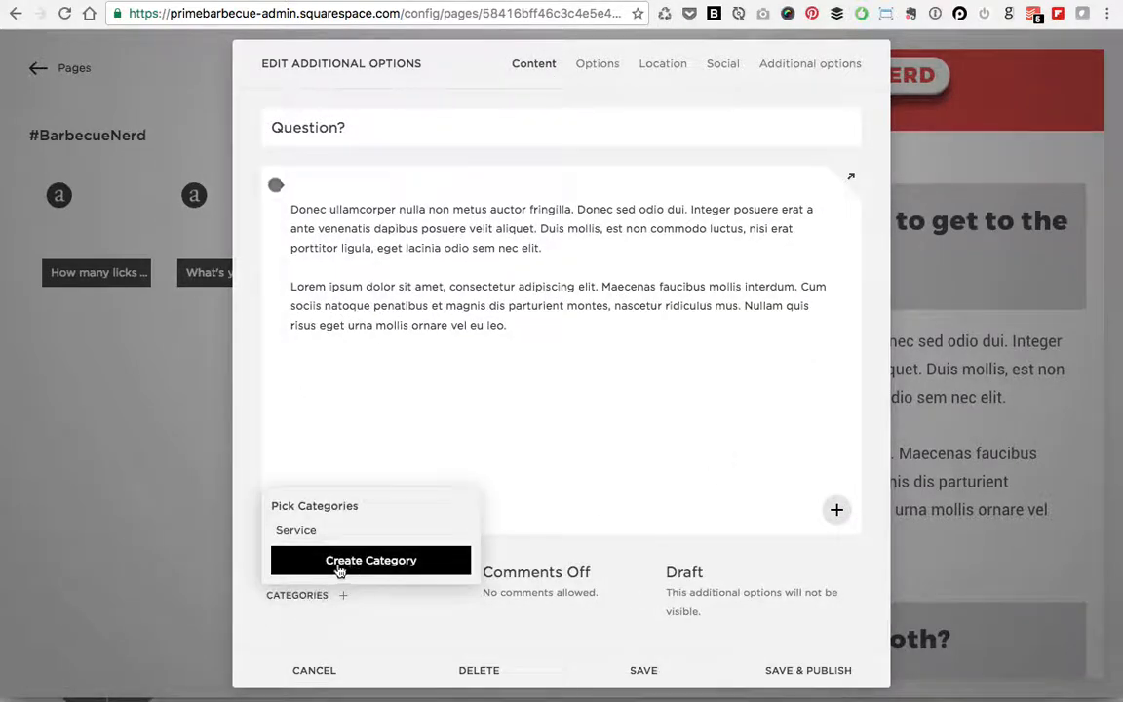
click(299, 529)
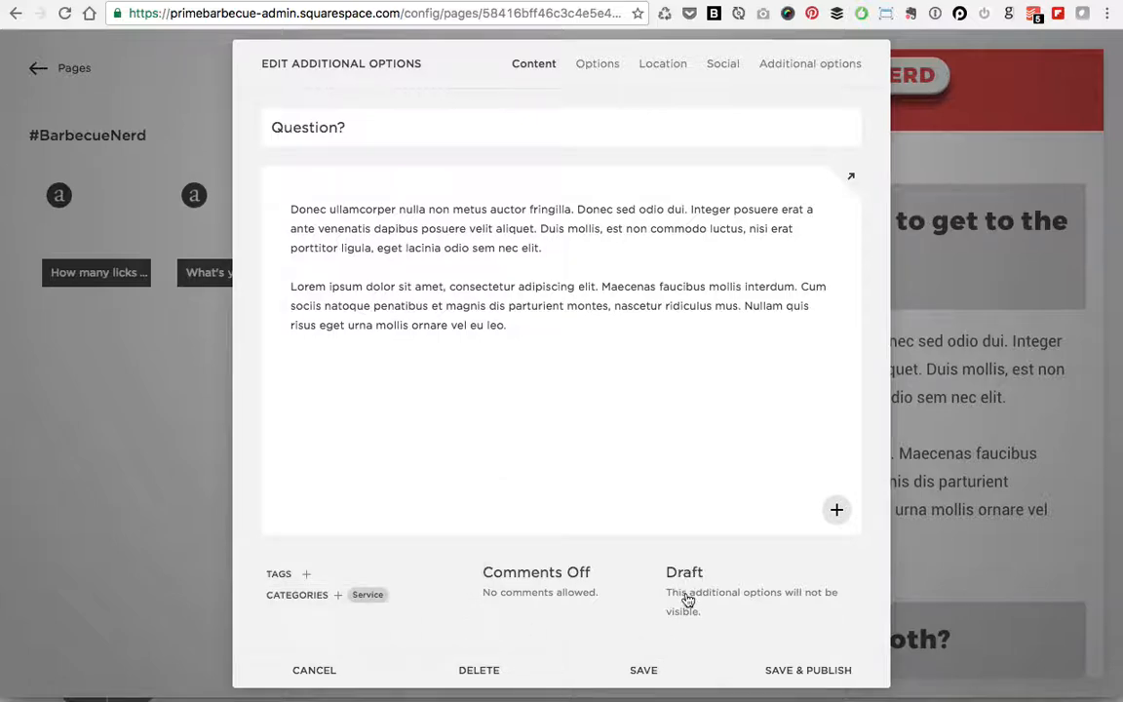
click(645, 671)
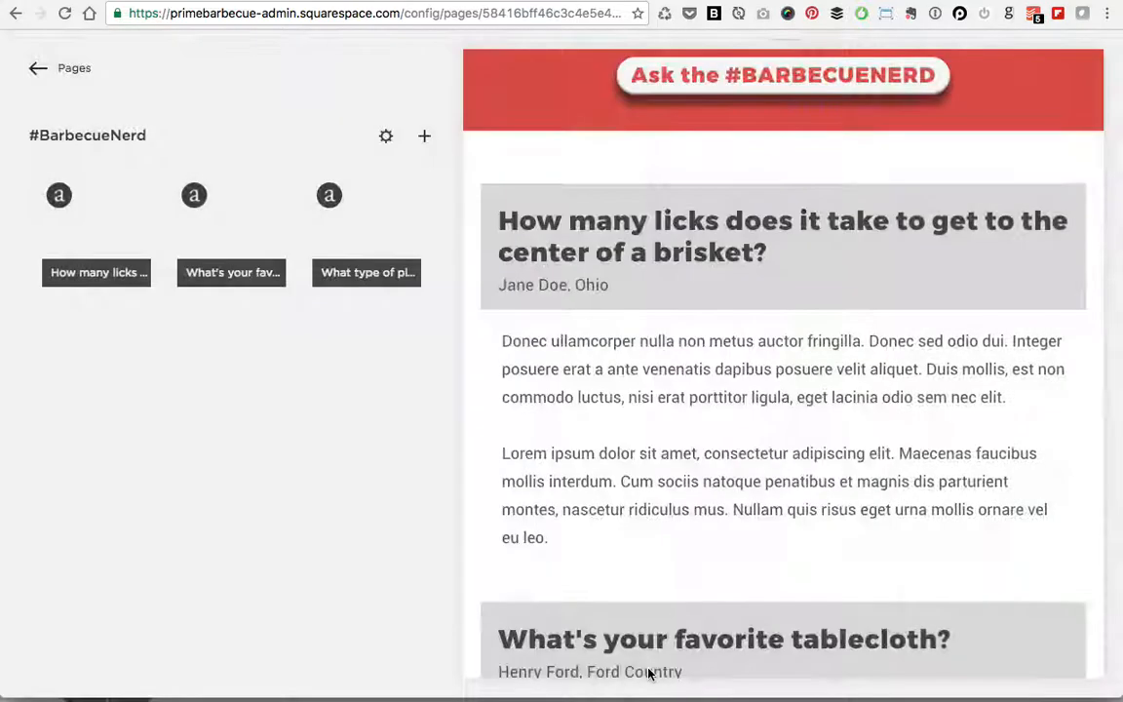
Step: Publish the Question? draft post
mouse_move(116, 346)
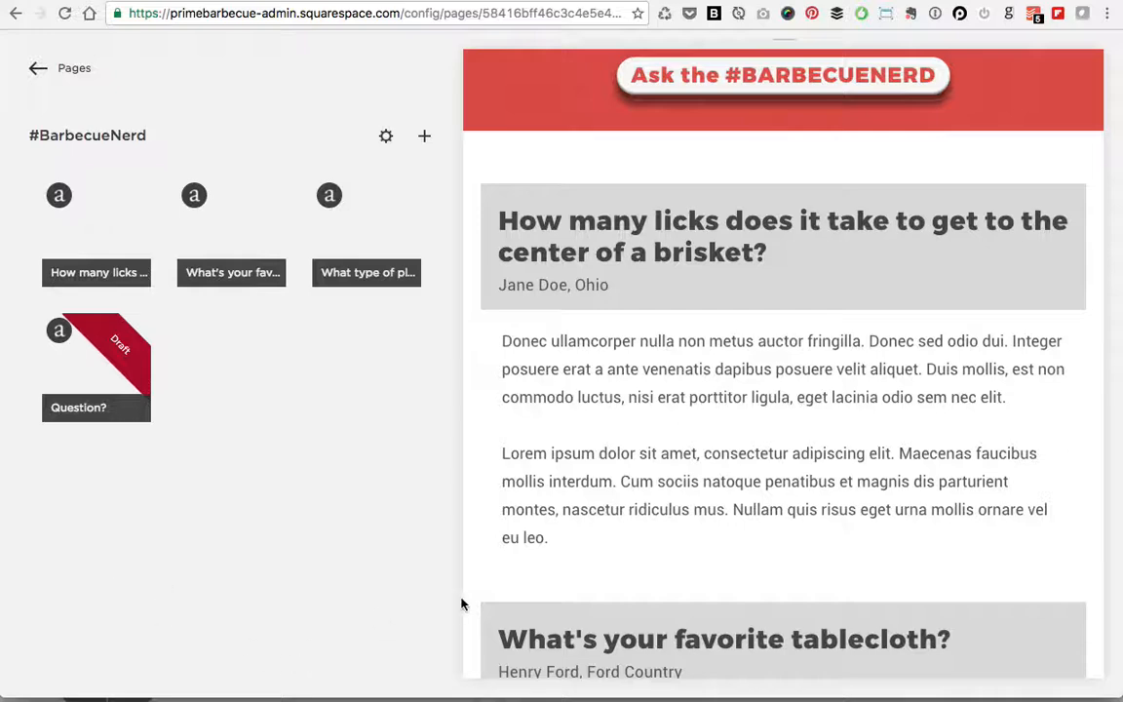
mouse_move(138, 366)
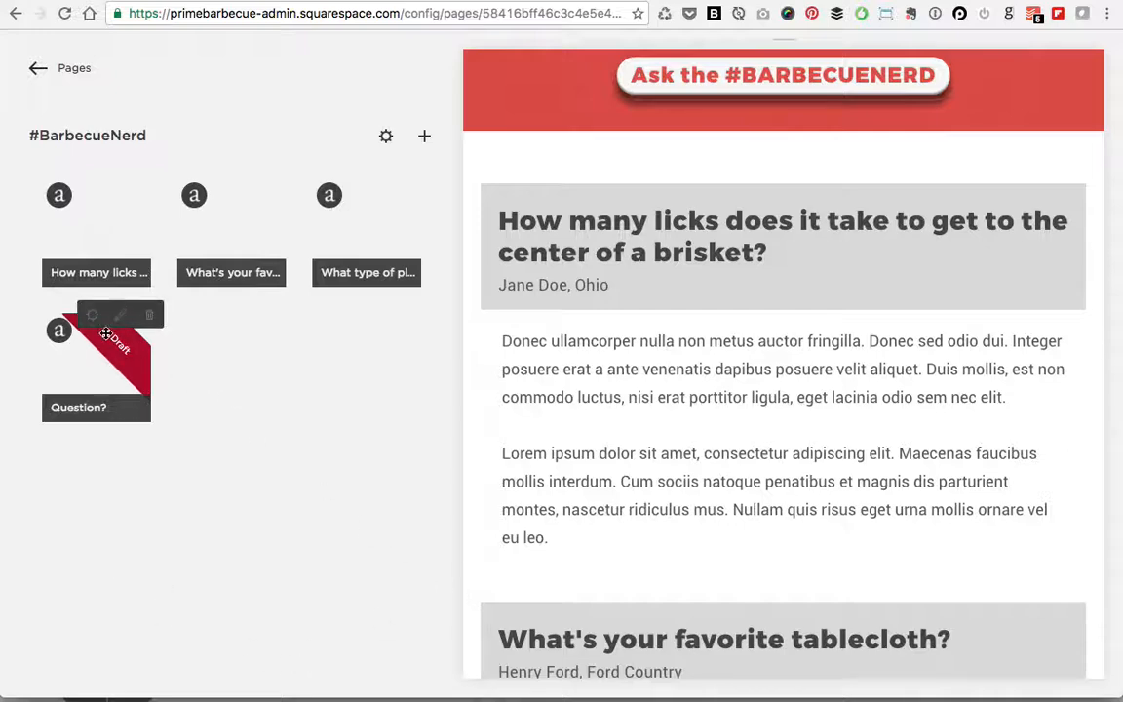
double_click(114, 346)
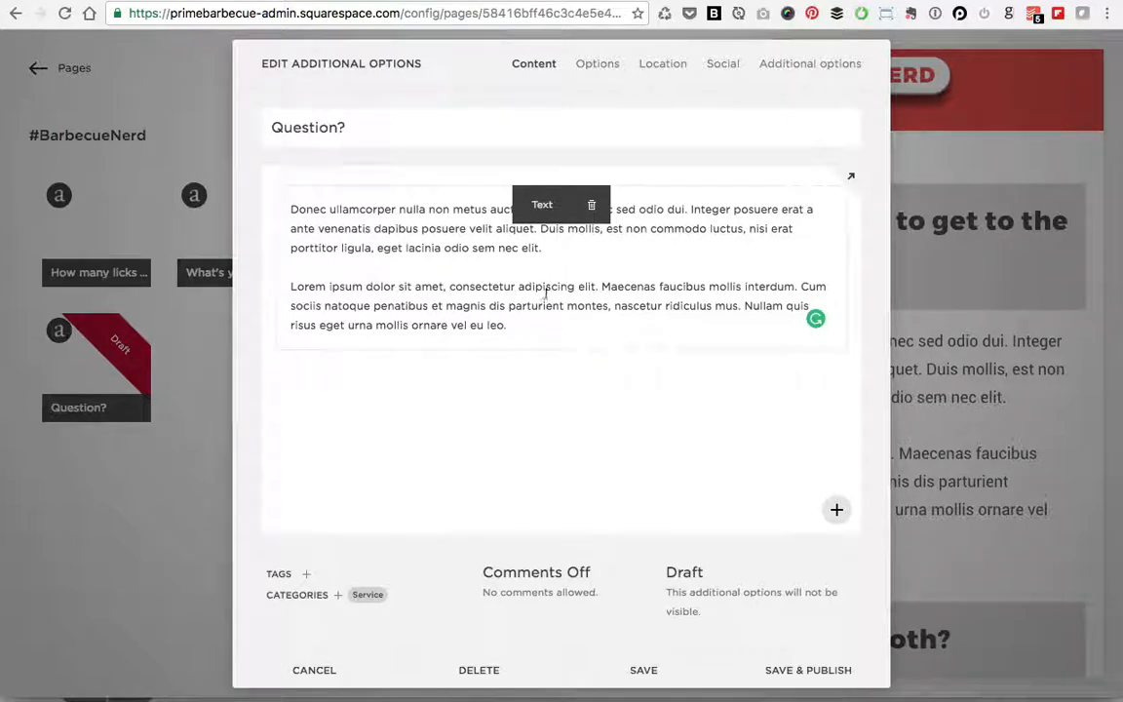
click(811, 672)
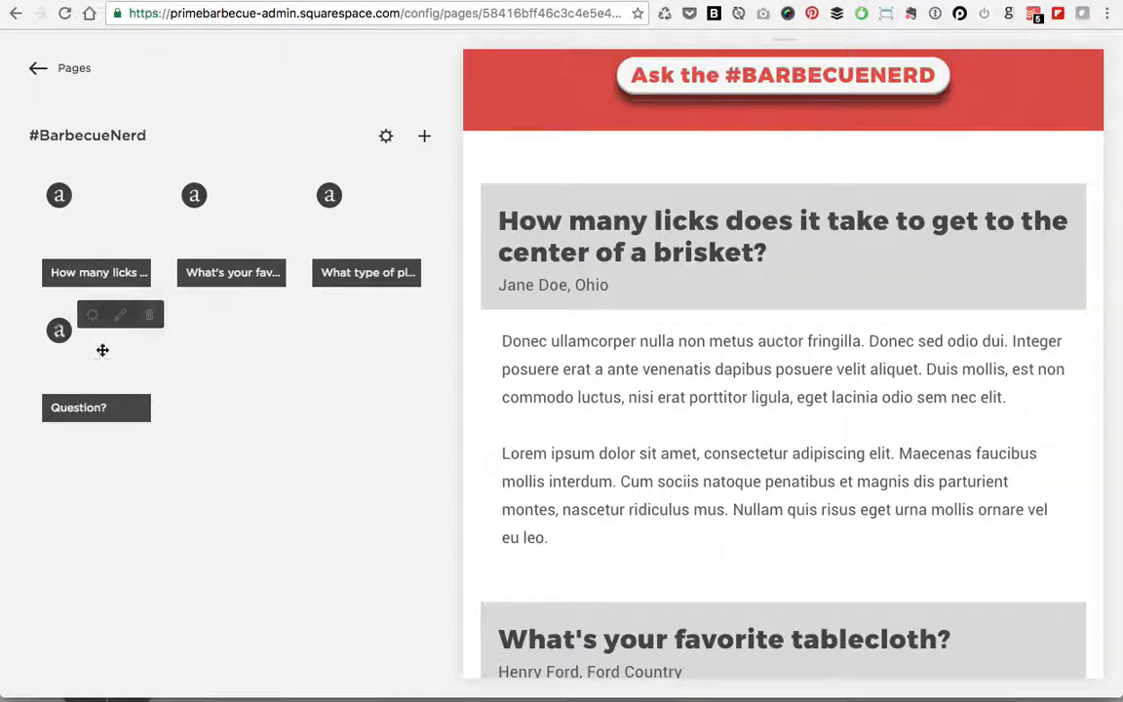
Step: Check the published Question? post in the page preview and reopen it for editing
scroll(574, 368, down, 1)
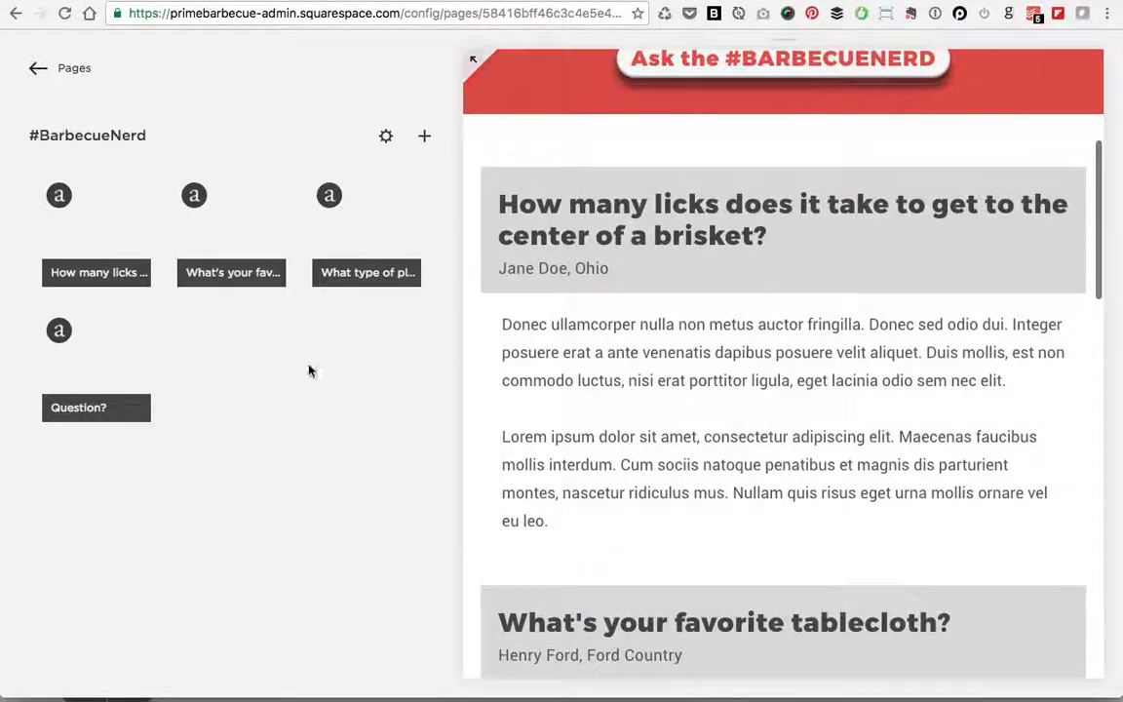
scroll(664, 409, down, 12)
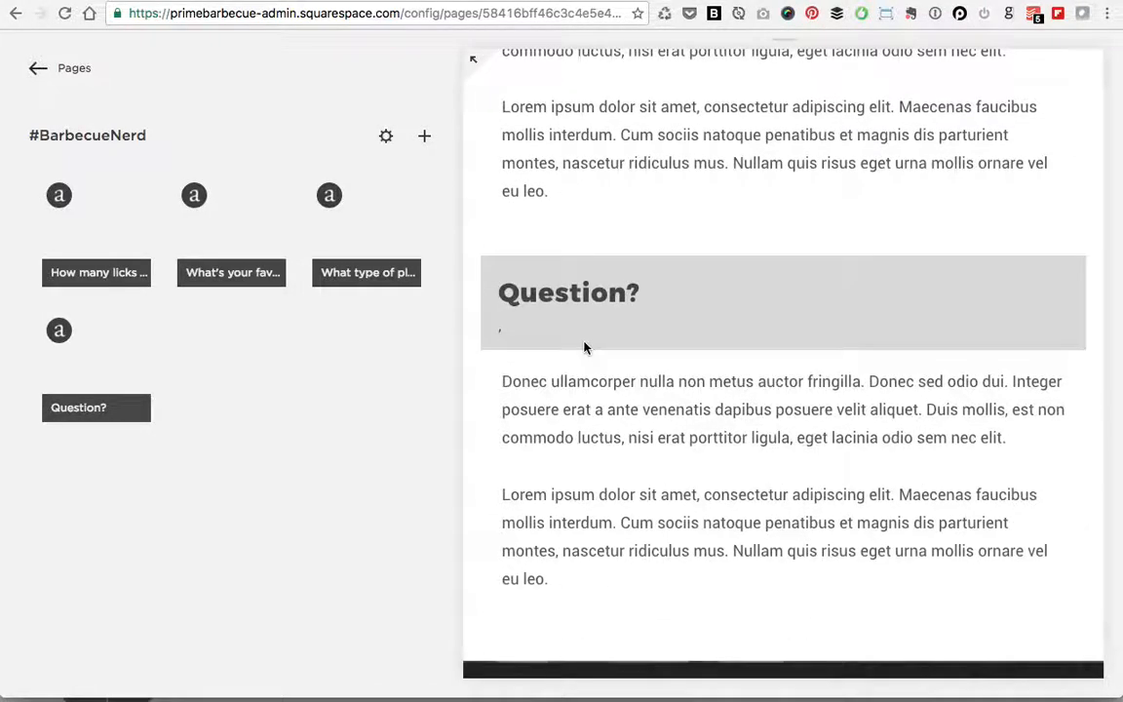
scroll(583, 371, up, 5)
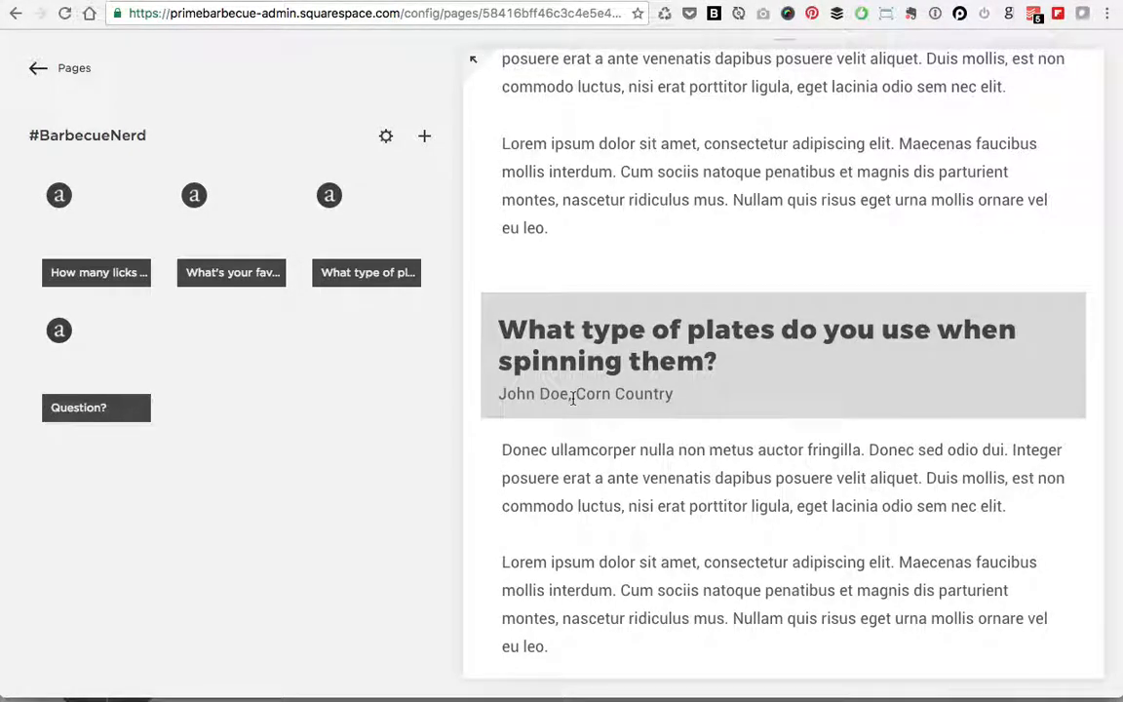
double_click(93, 371)
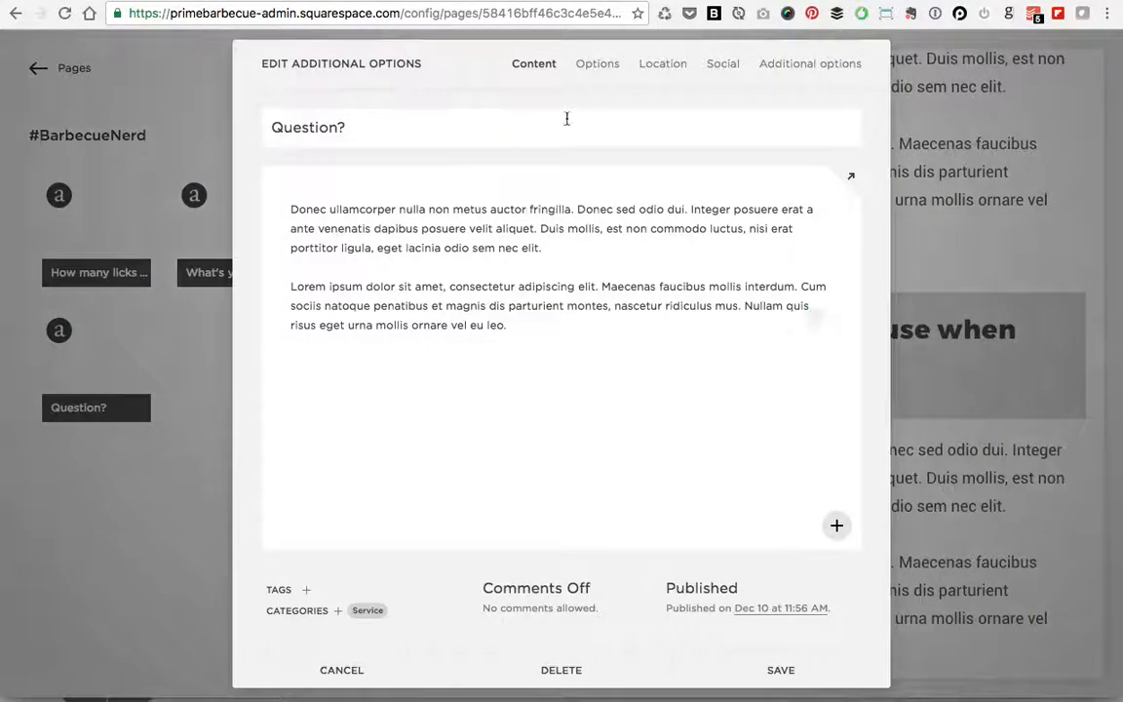
Step: Change the Question? post's author to Unknown with author location USA Baby, and save
click(667, 65)
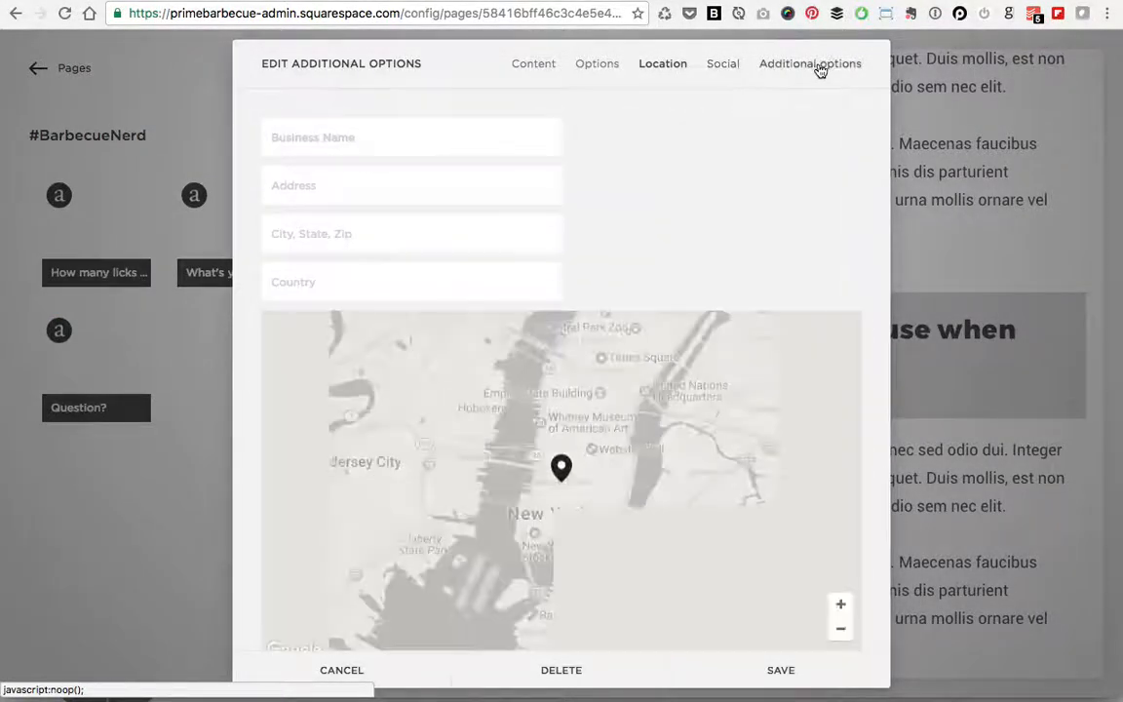
click(820, 69)
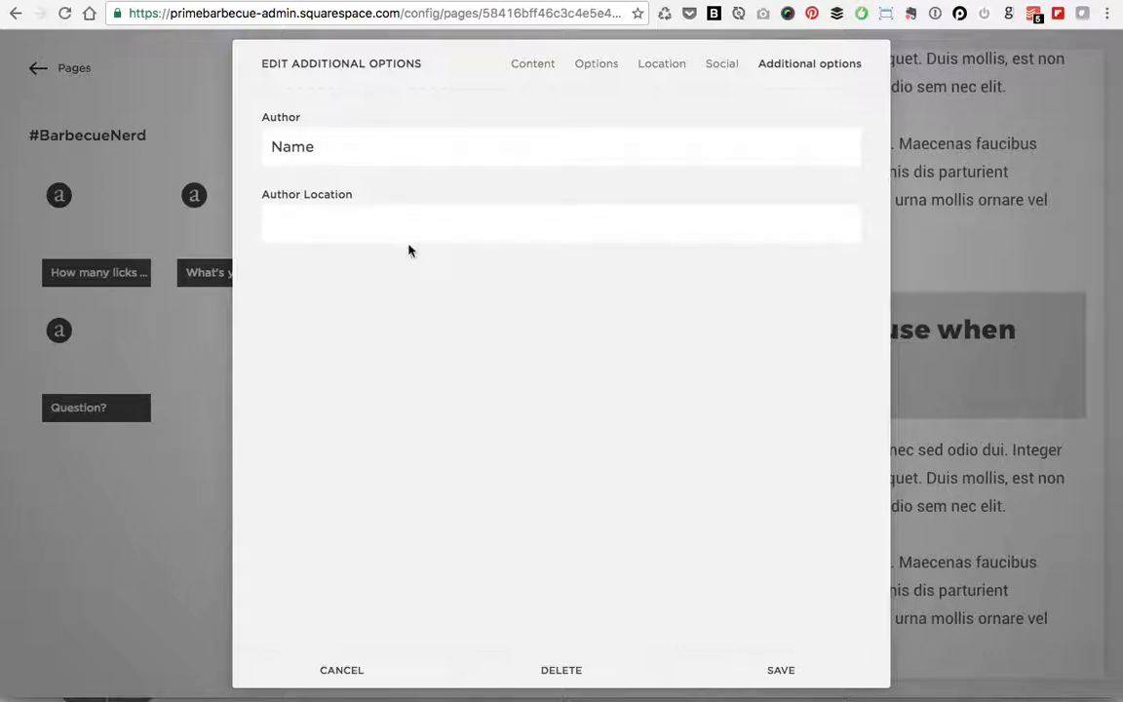
double_click(272, 145)
text(USA Baby)
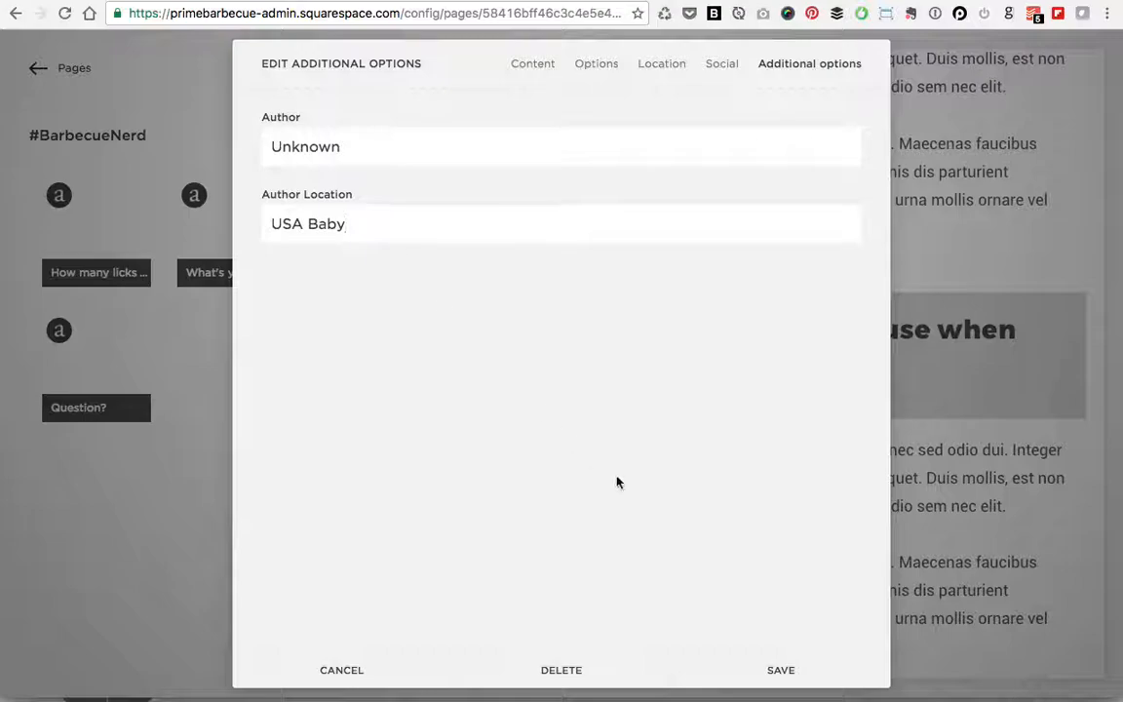
click(805, 672)
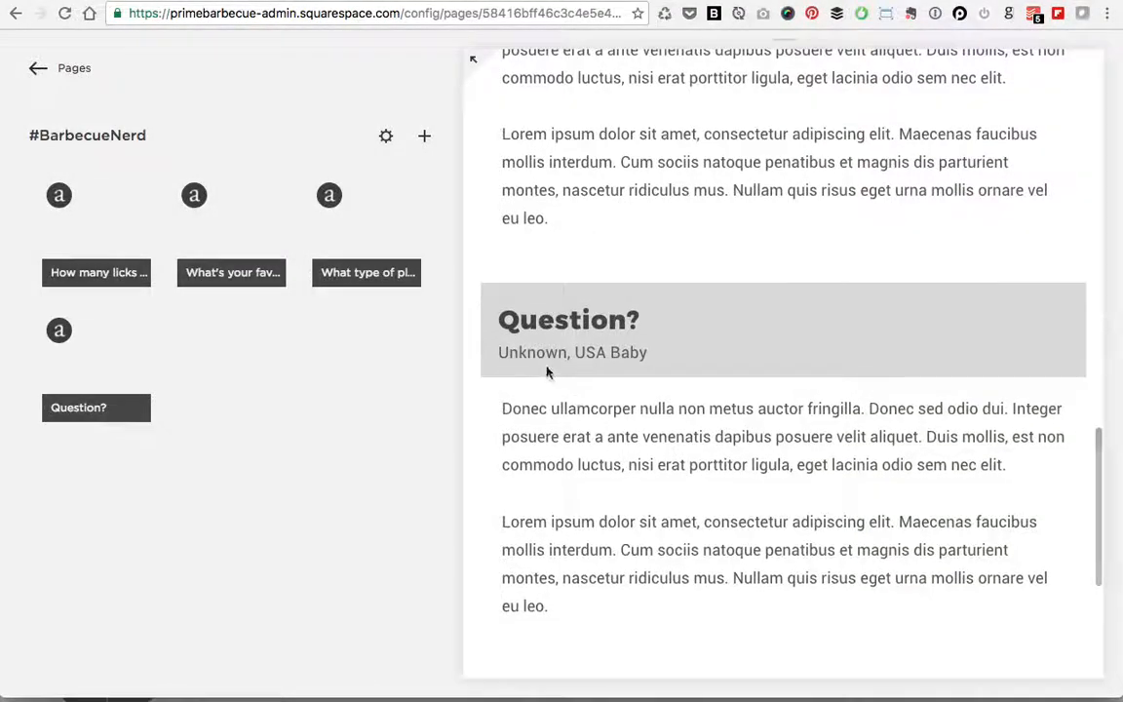
Step: Delete the How many licks post with its trash icon
scroll(755, 392, up, 15)
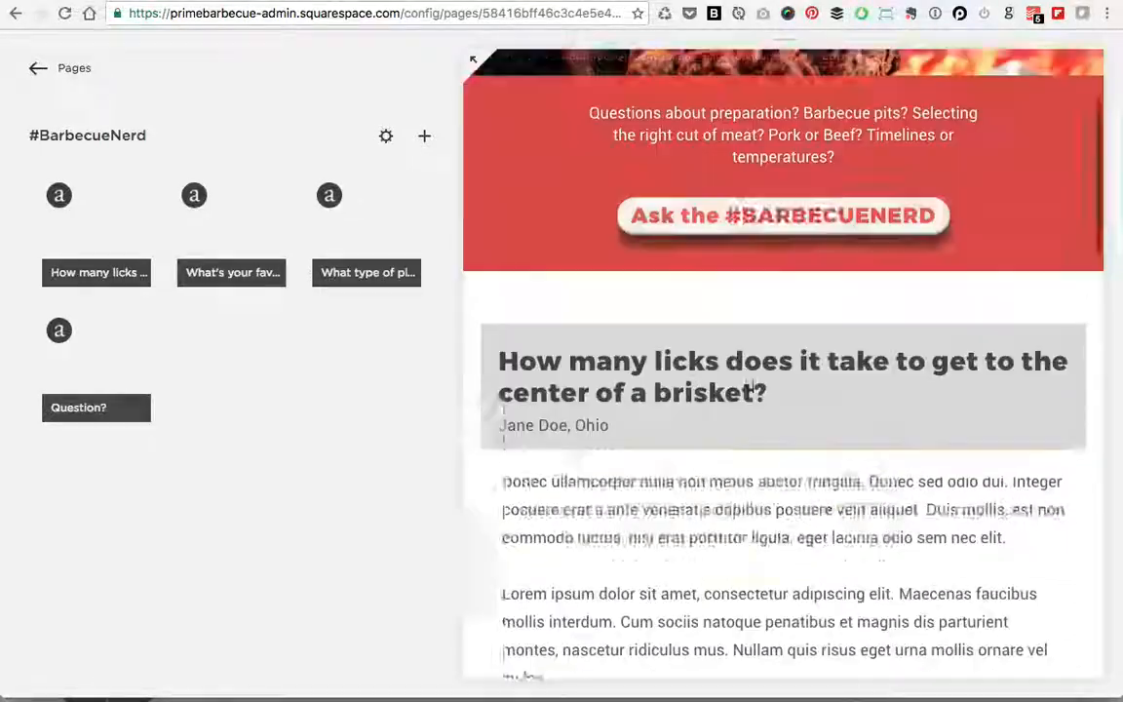
scroll(753, 390, up, 3)
scroll(752, 389, down, 2)
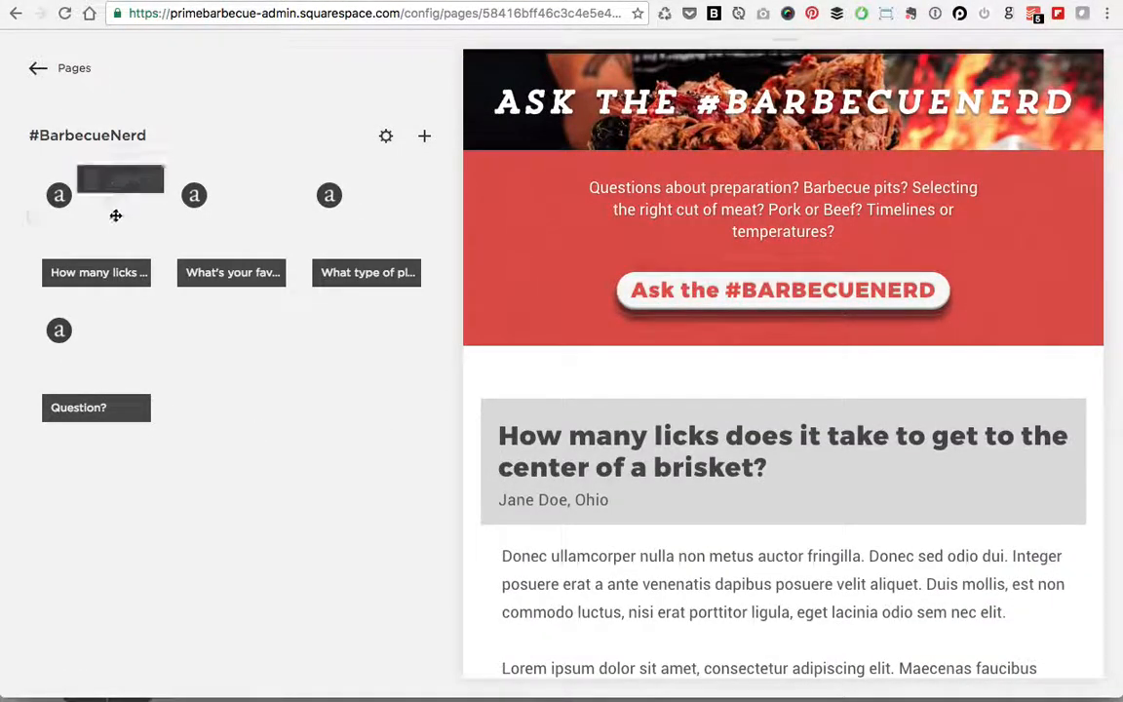
click(150, 181)
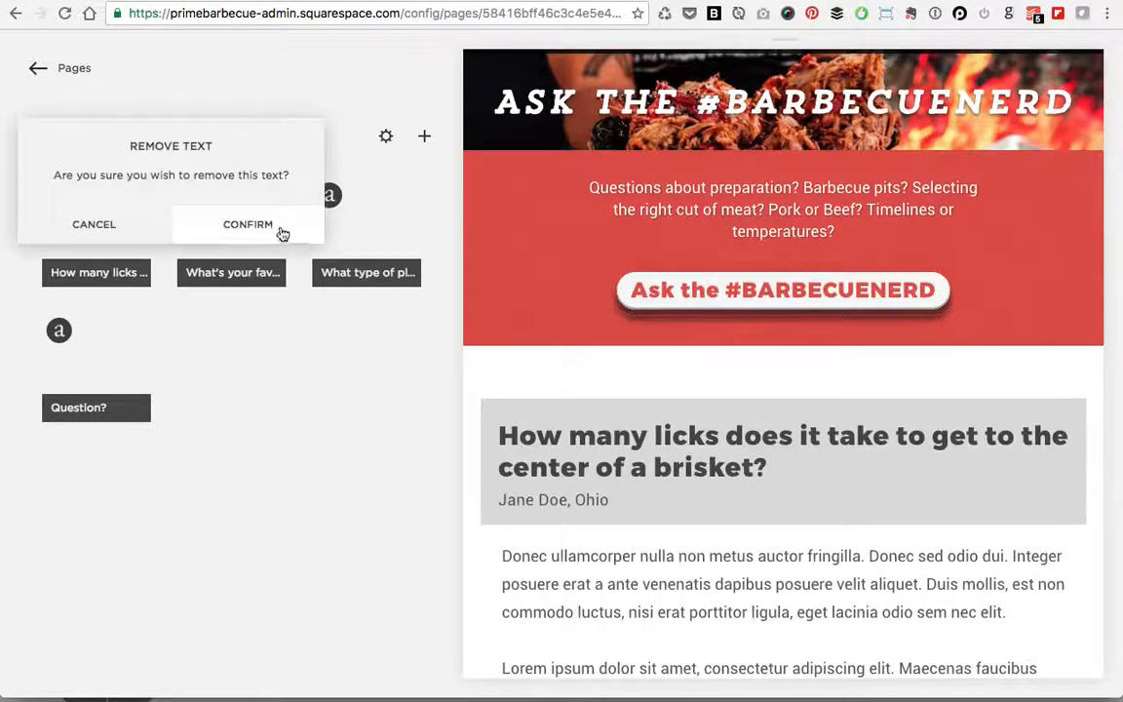
click(255, 225)
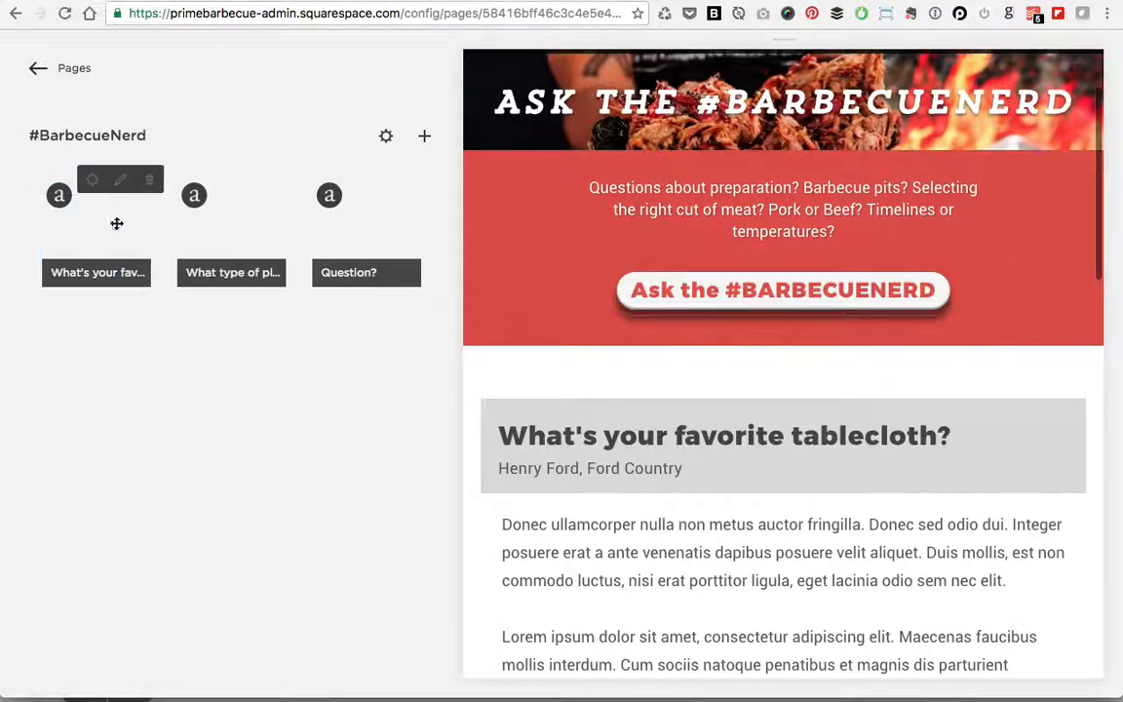
Step: Delete the tablecloth post from its editor
click(119, 180)
click(546, 671)
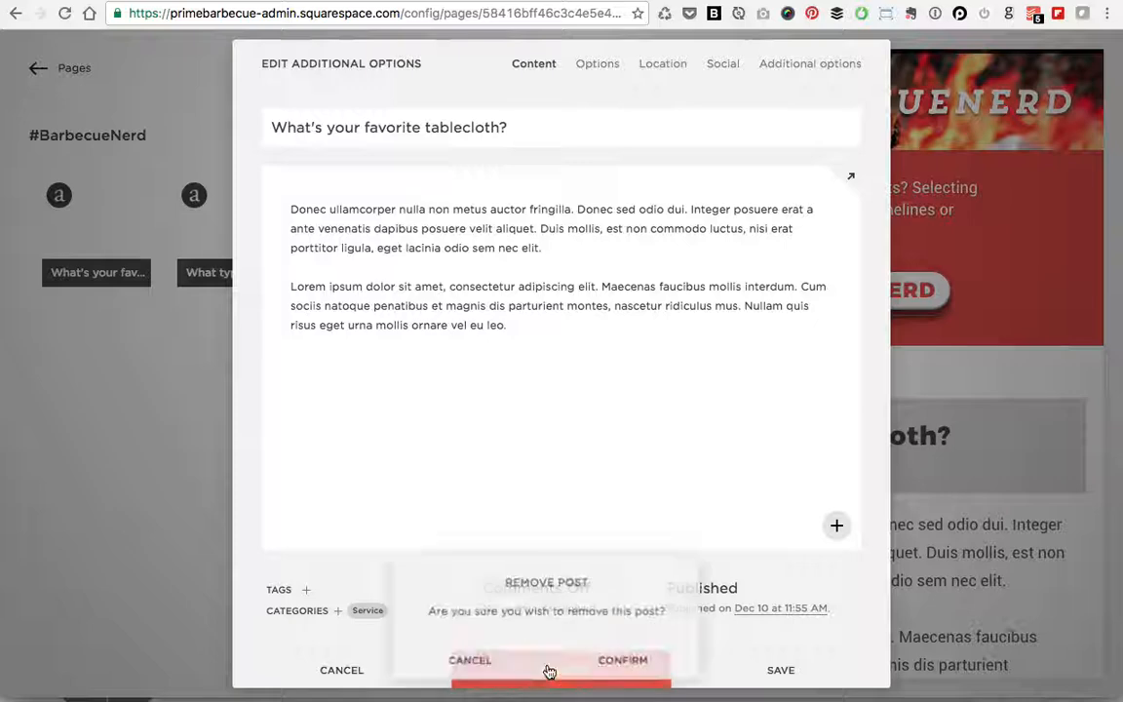
click(643, 667)
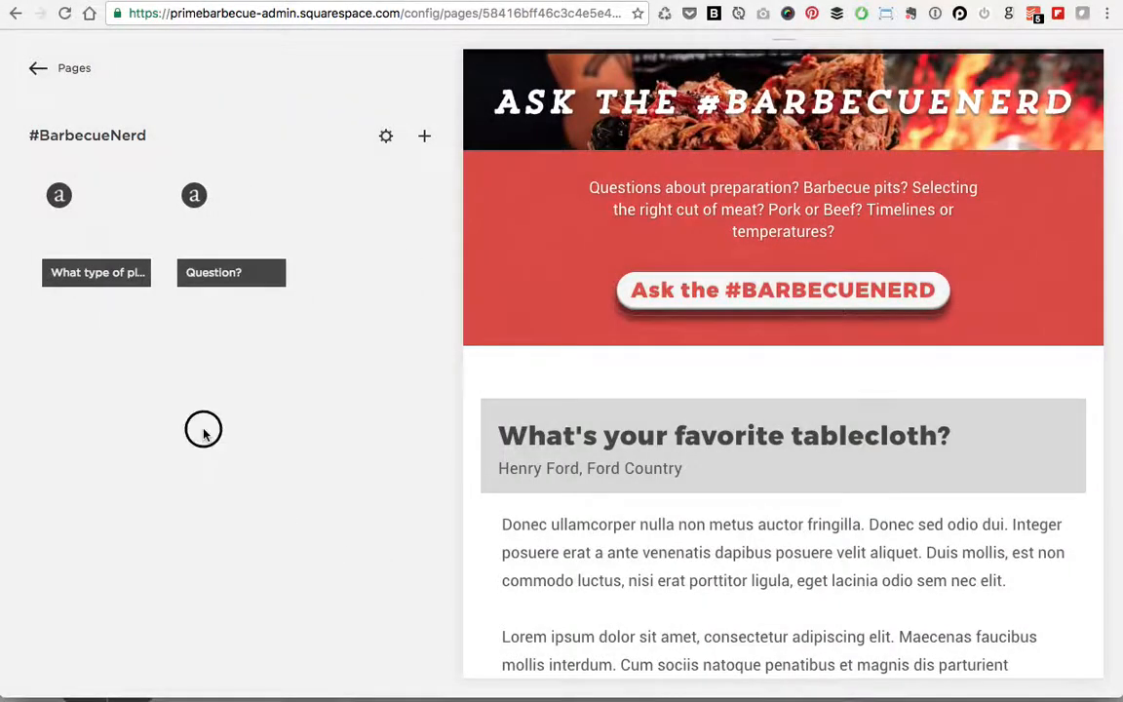
Step: Select the remaining Question? and plates posts and remove both
drag(273, 359, 146, 310)
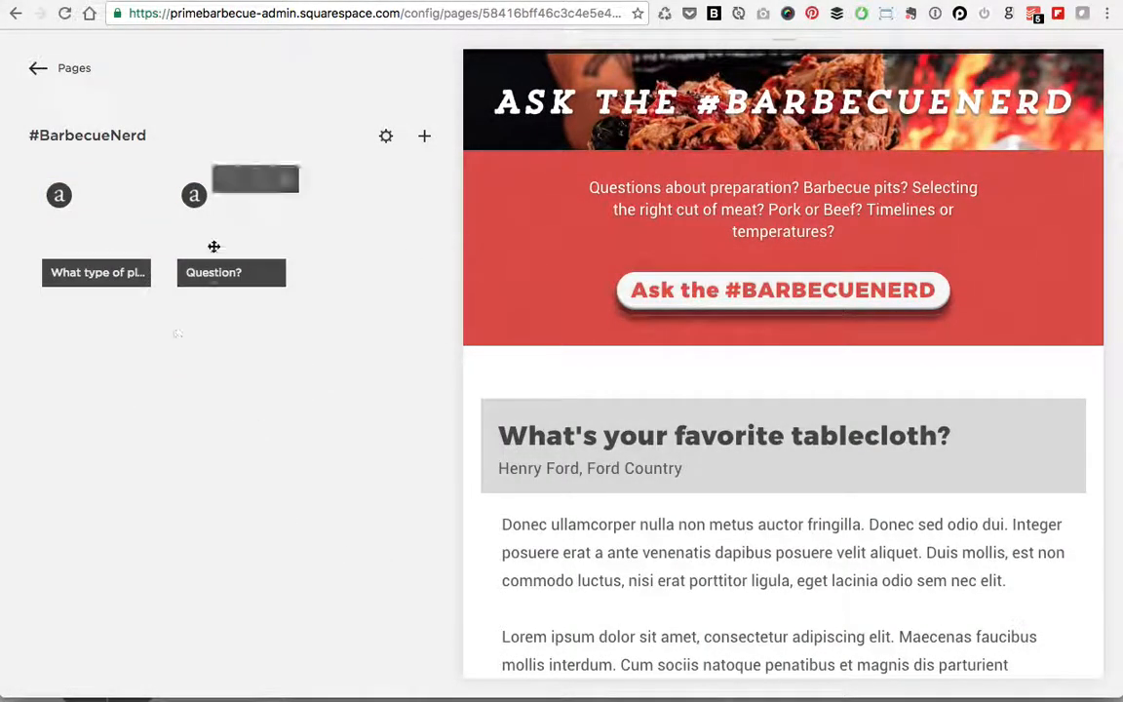
click(205, 247)
click(96, 231)
click(248, 242)
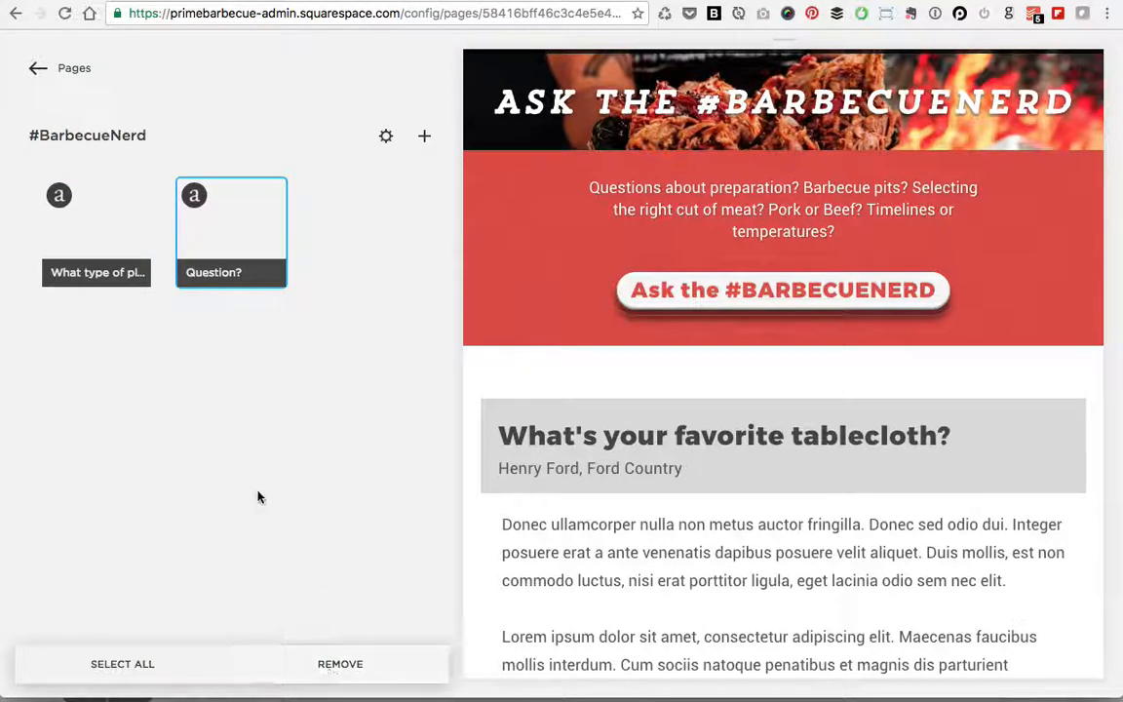
drag(327, 449, 47, 238)
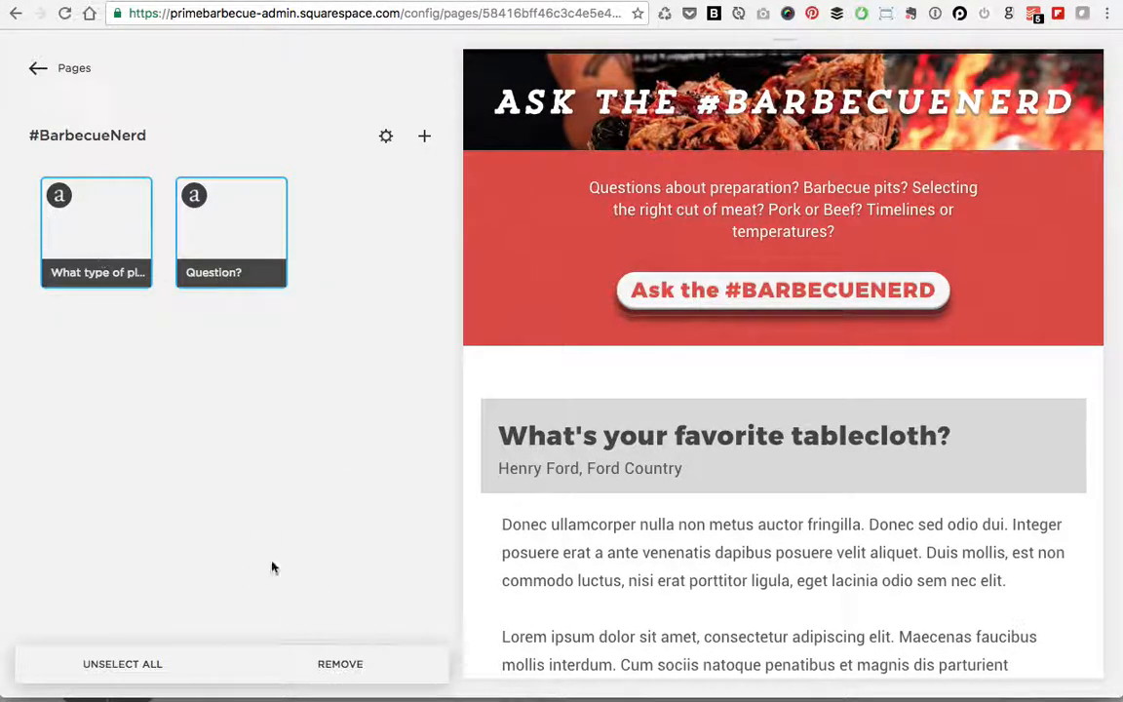
click(320, 665)
click(400, 671)
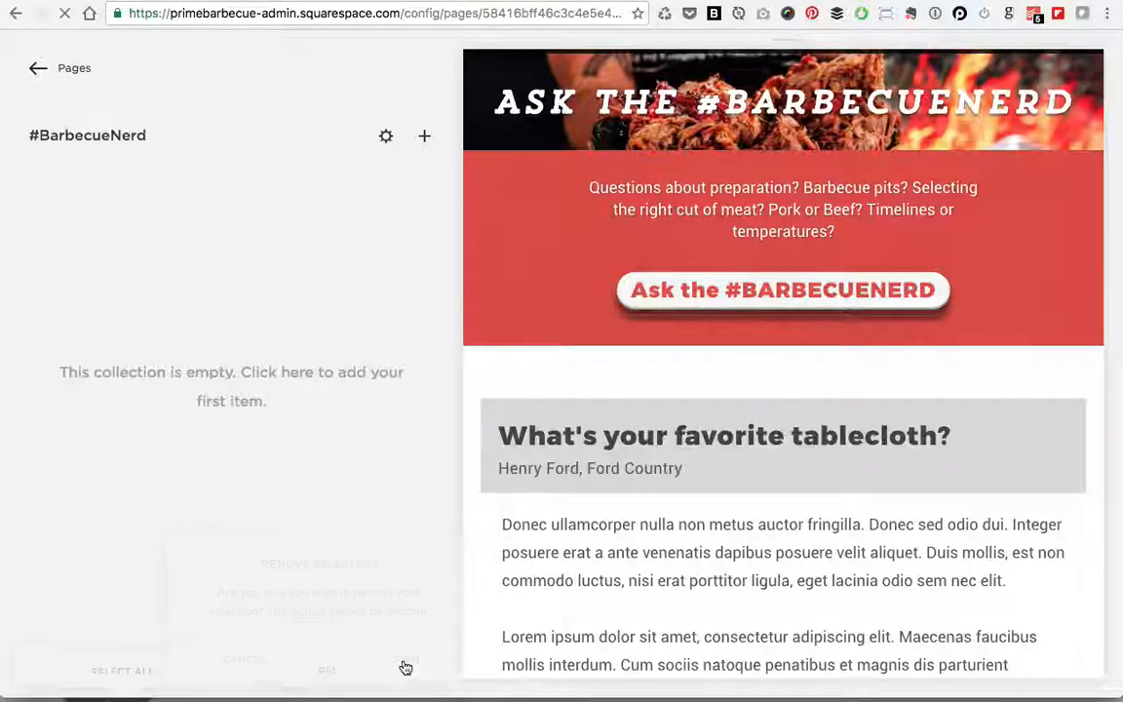